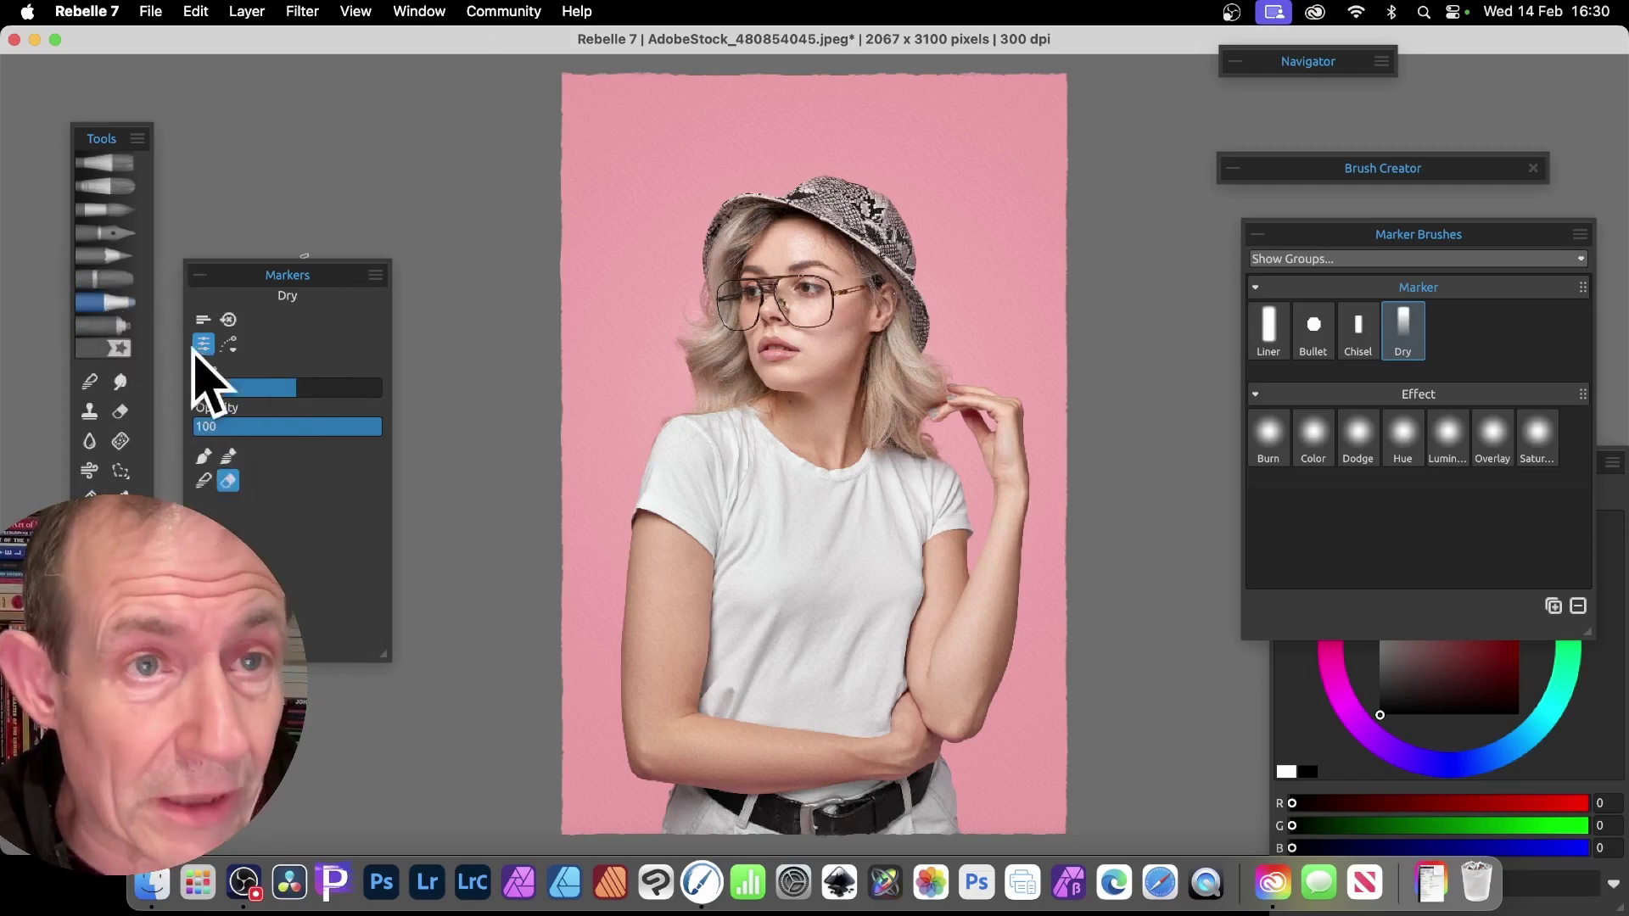
pyautogui.click(415, 10)
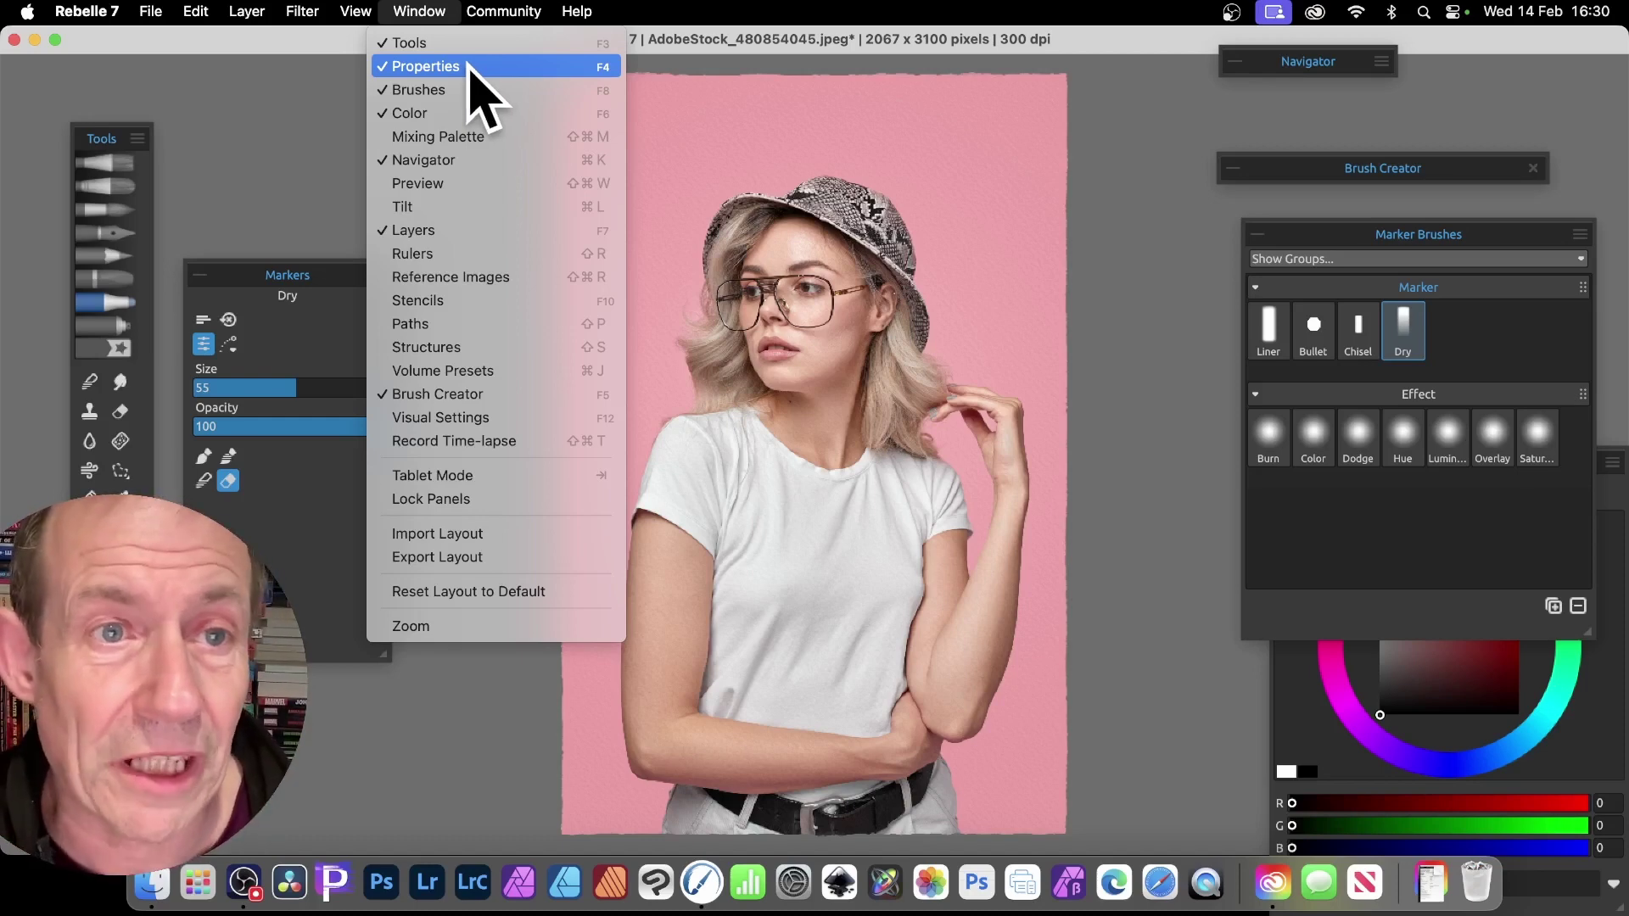
pyautogui.click(309, 280)
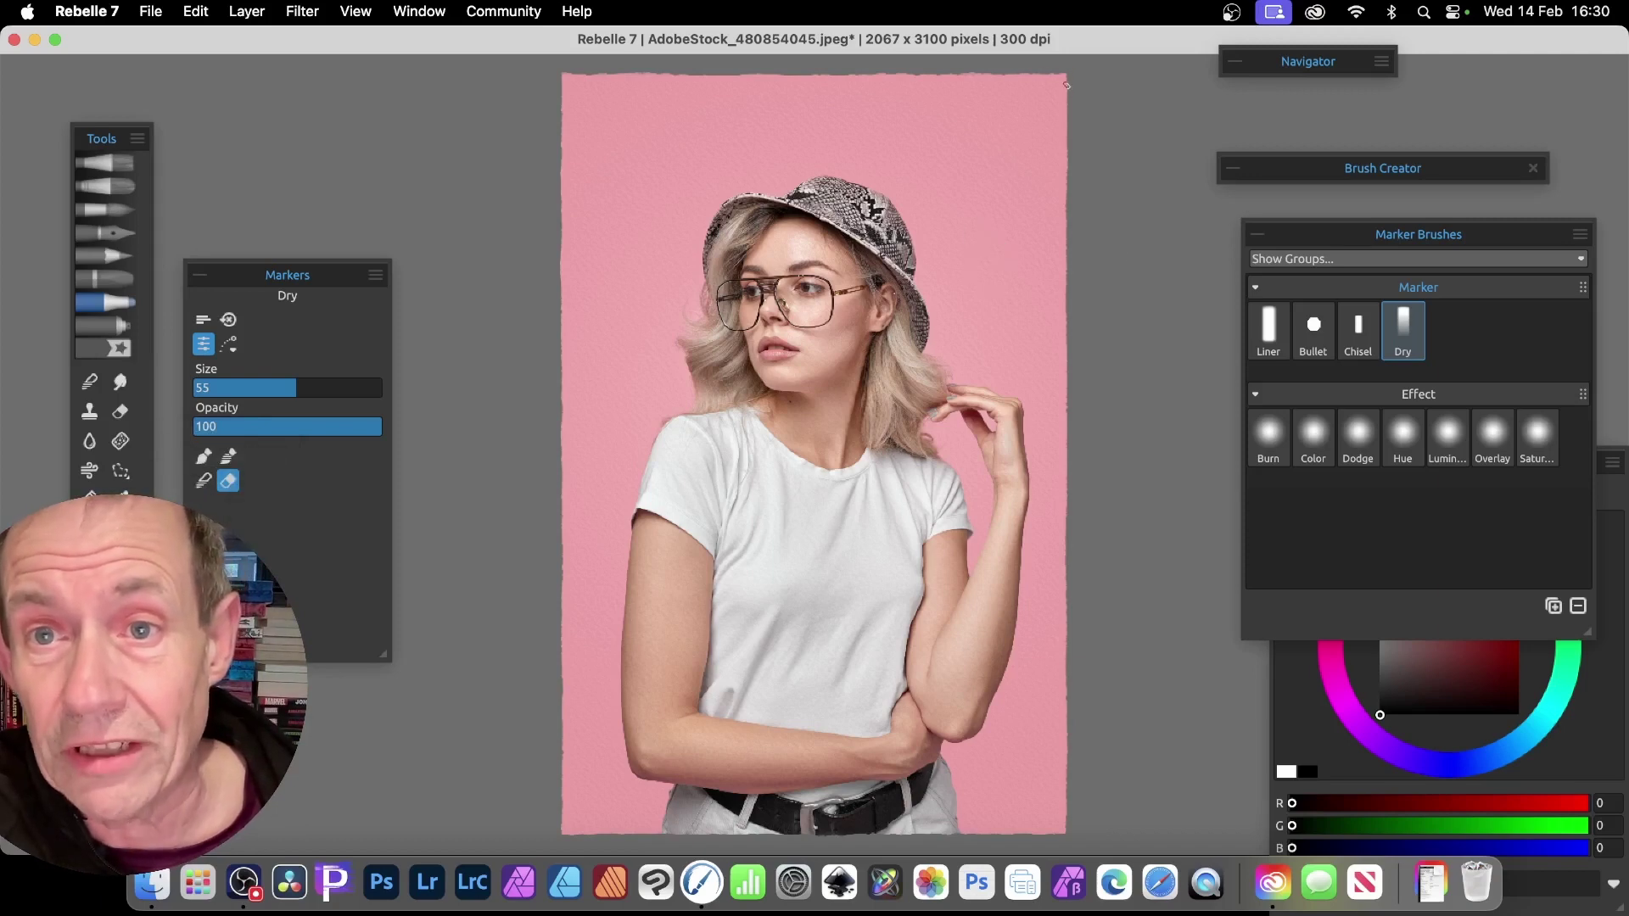
pyautogui.moveTo(1060, 82)
pyautogui.mouseDown()
pyautogui.moveTo(778, 83)
pyautogui.moveTo(797, 77)
pyautogui.mouseUp()
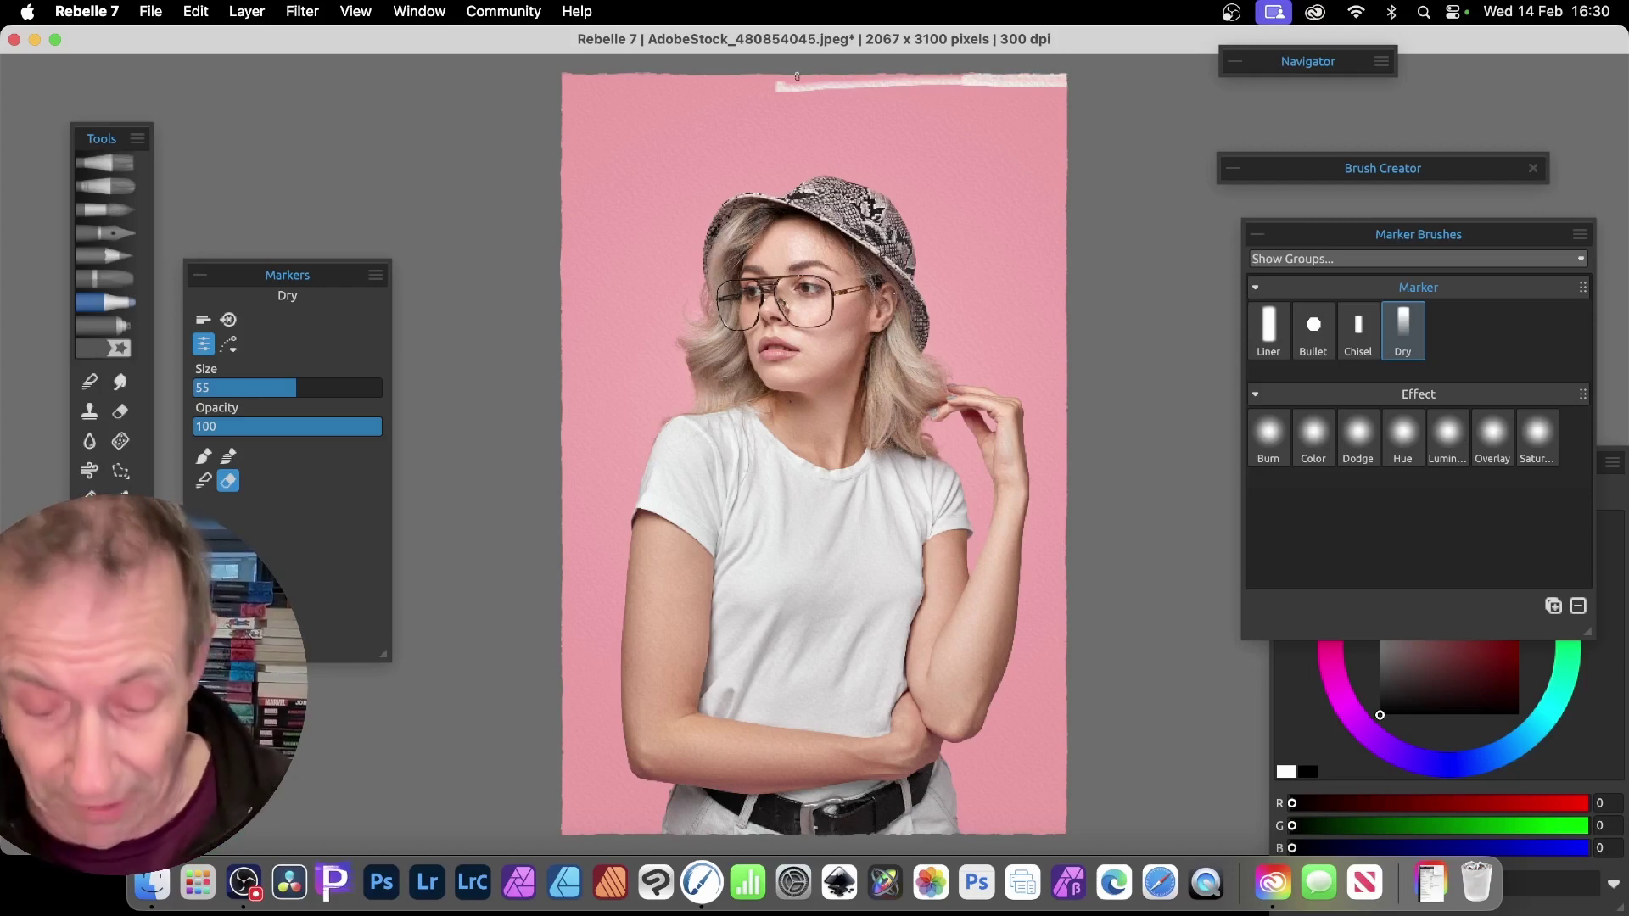
pyautogui.press('super+z')
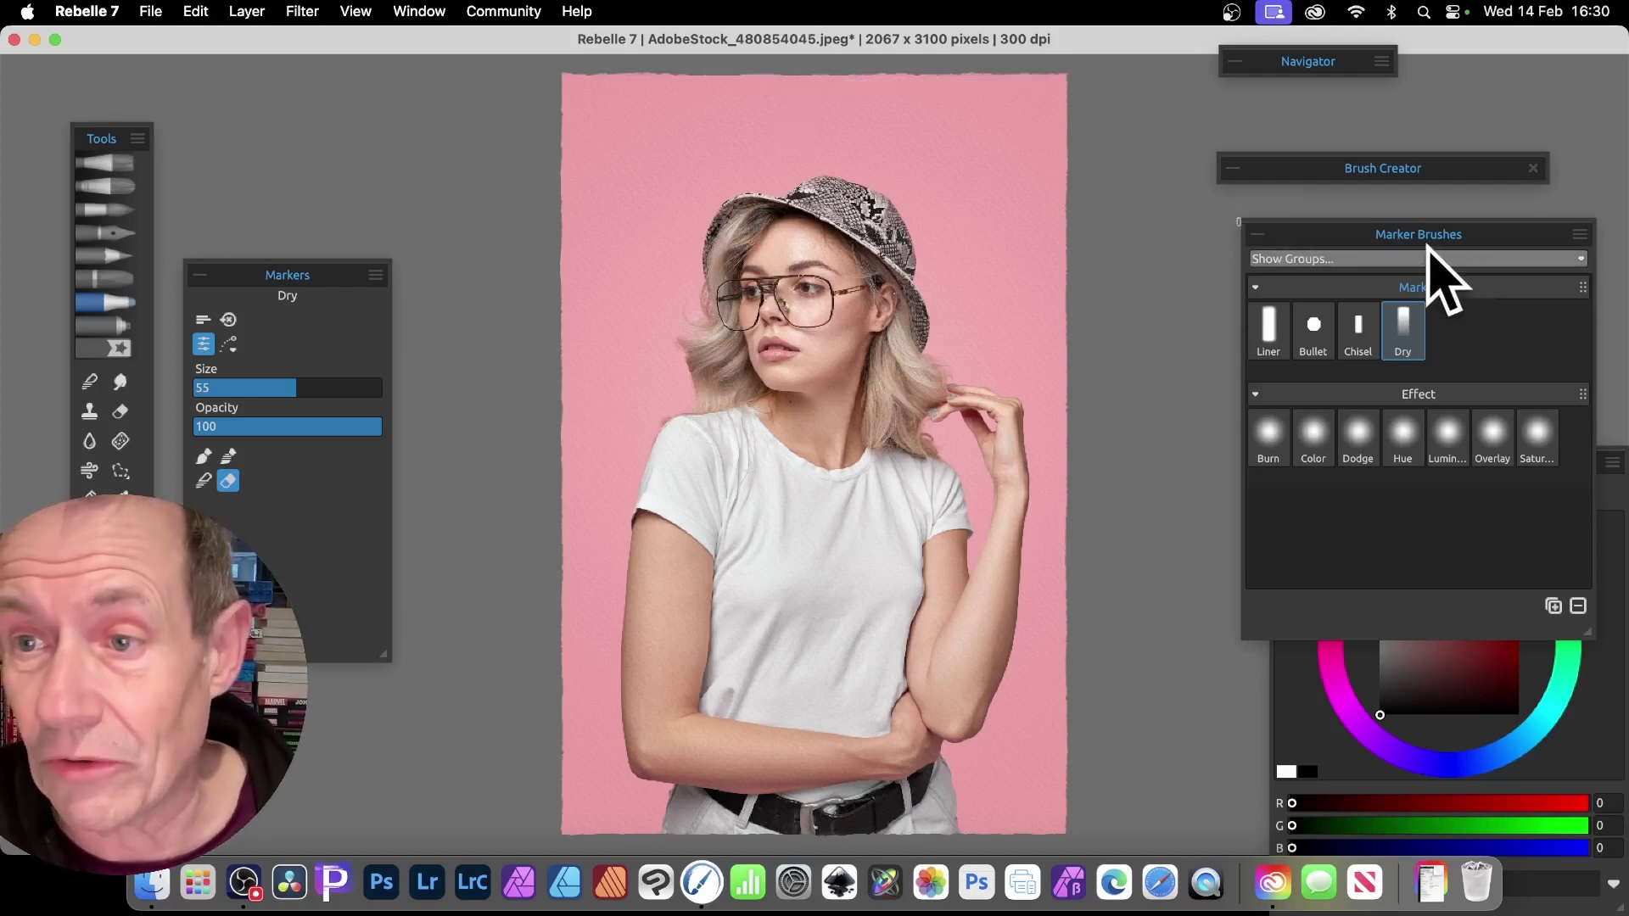
# Erase a rough band along the top, left and right edges of the photo with the Liner marker in erase mode.
pyautogui.moveTo(1428, 247); pyautogui.dragTo(1185, 218)
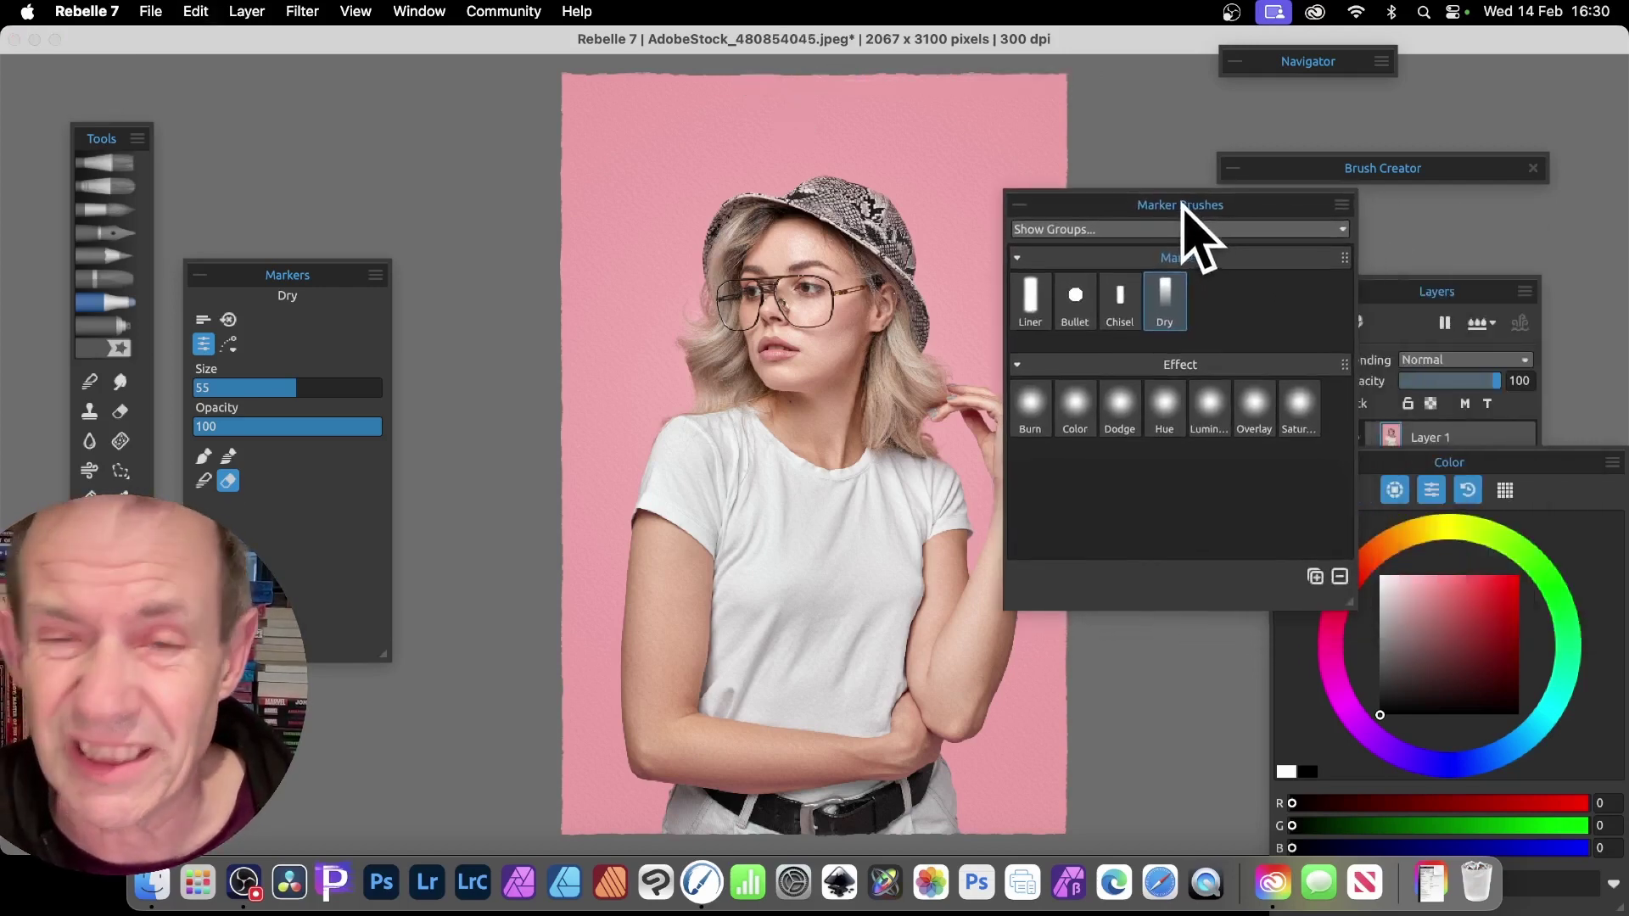
pyautogui.click(1044, 309)
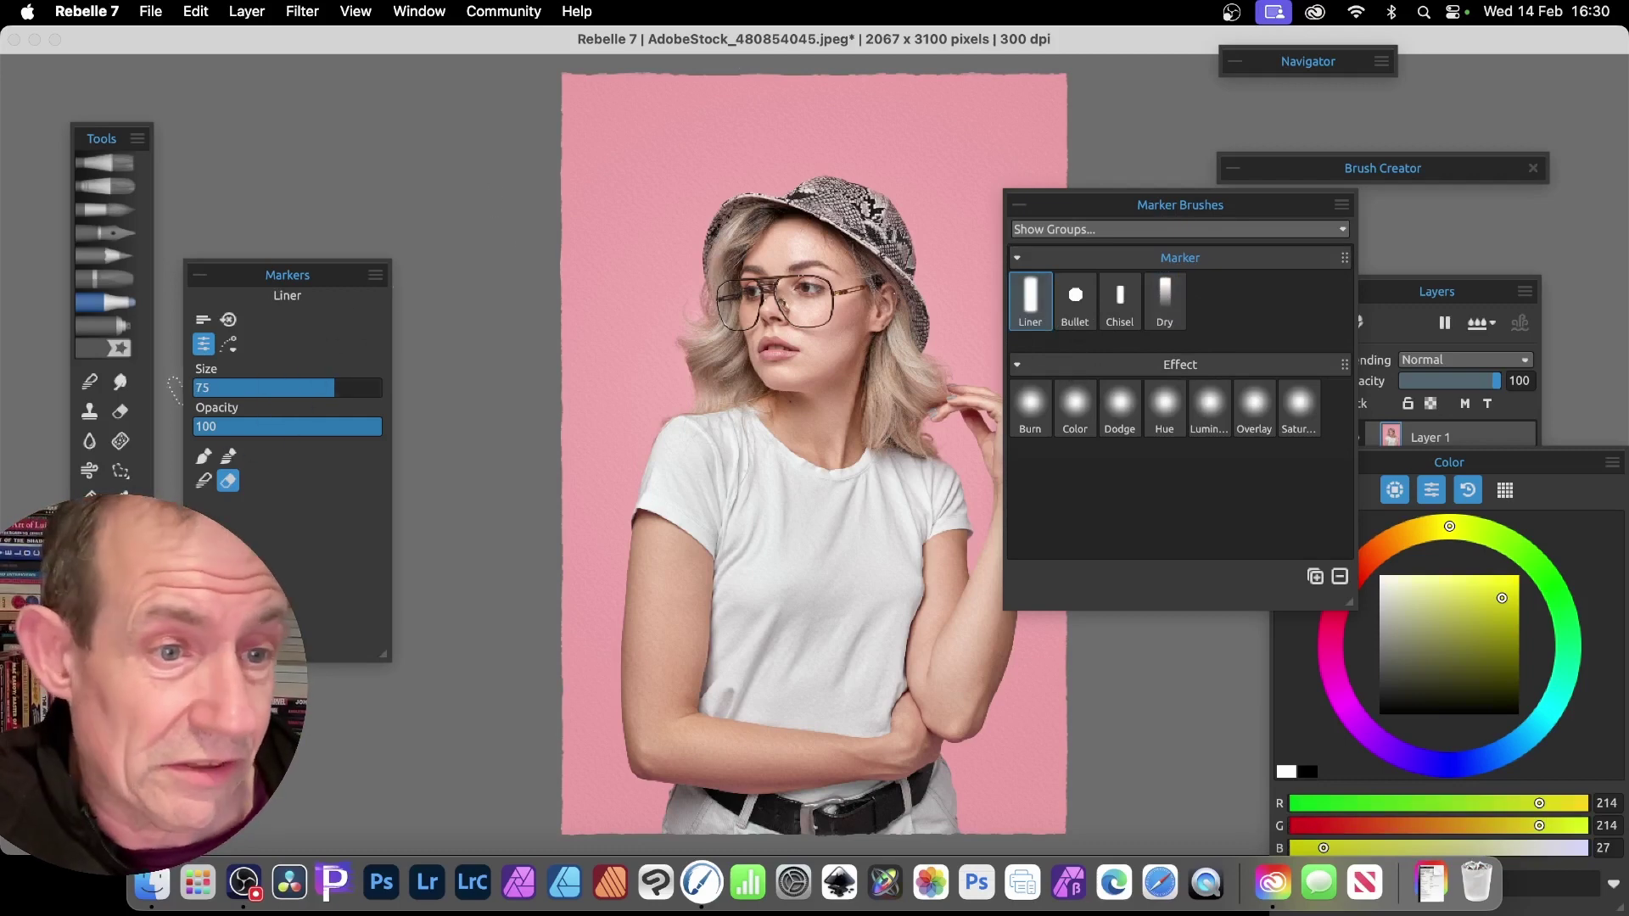
pyautogui.moveTo(552, 82); pyautogui.dragTo(1072, 78)
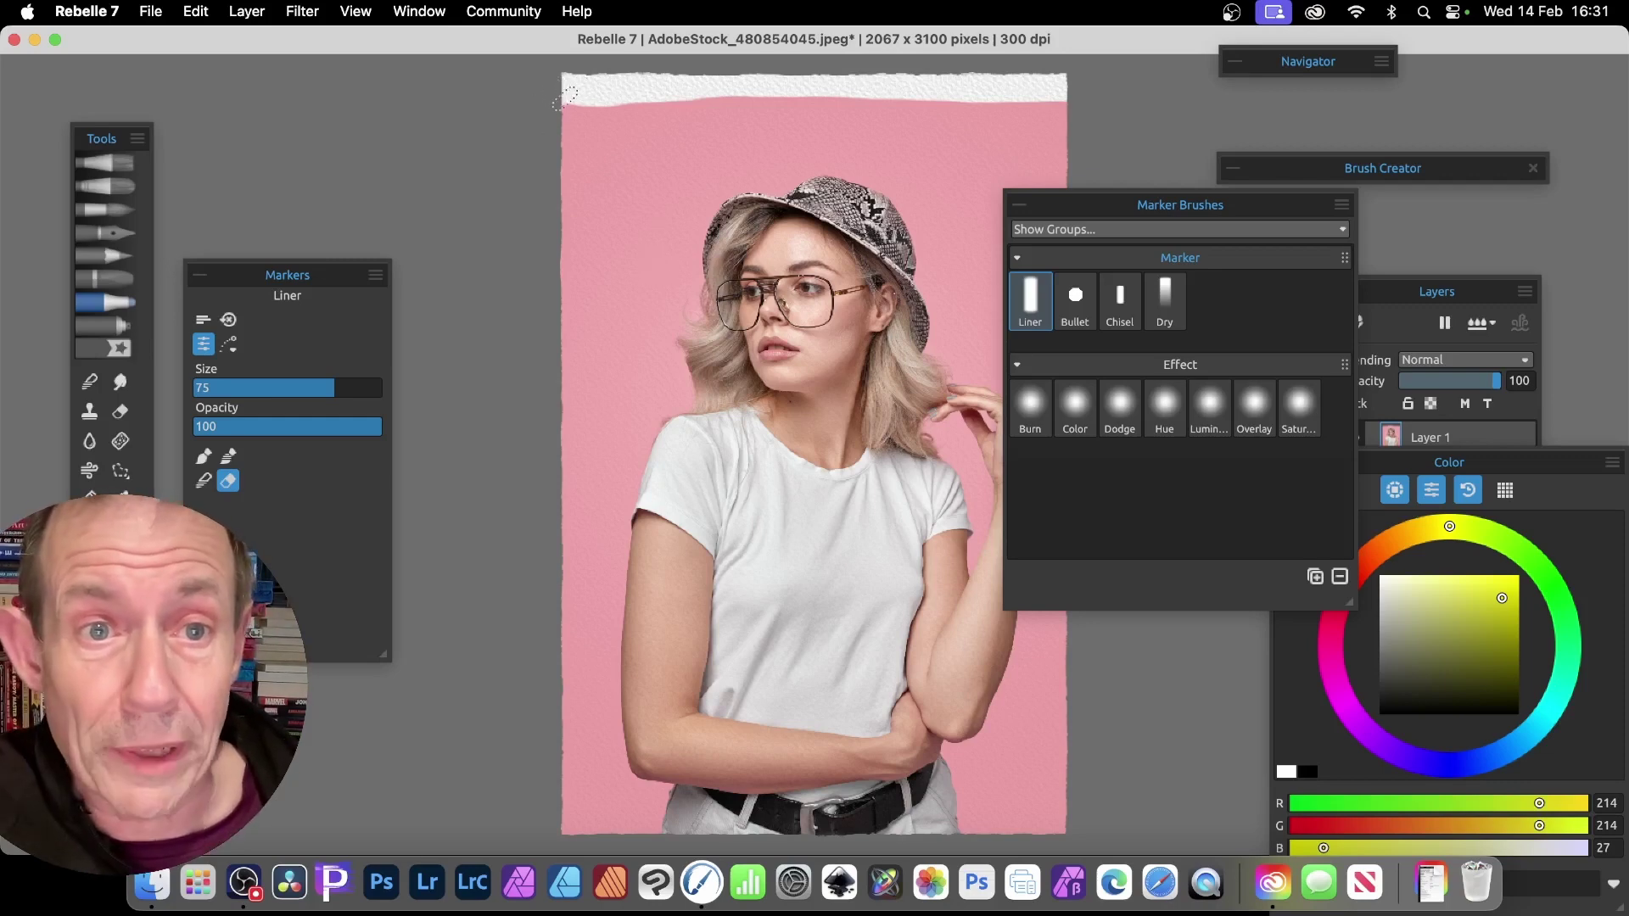
pyautogui.moveTo(567, 93)
pyautogui.mouseDown()
pyautogui.moveTo(589, 386)
pyautogui.moveTo(585, 343)
pyautogui.moveTo(567, 389)
pyautogui.moveTo(583, 604)
pyautogui.moveTo(570, 823)
pyautogui.moveTo(601, 814)
pyautogui.mouseUp()
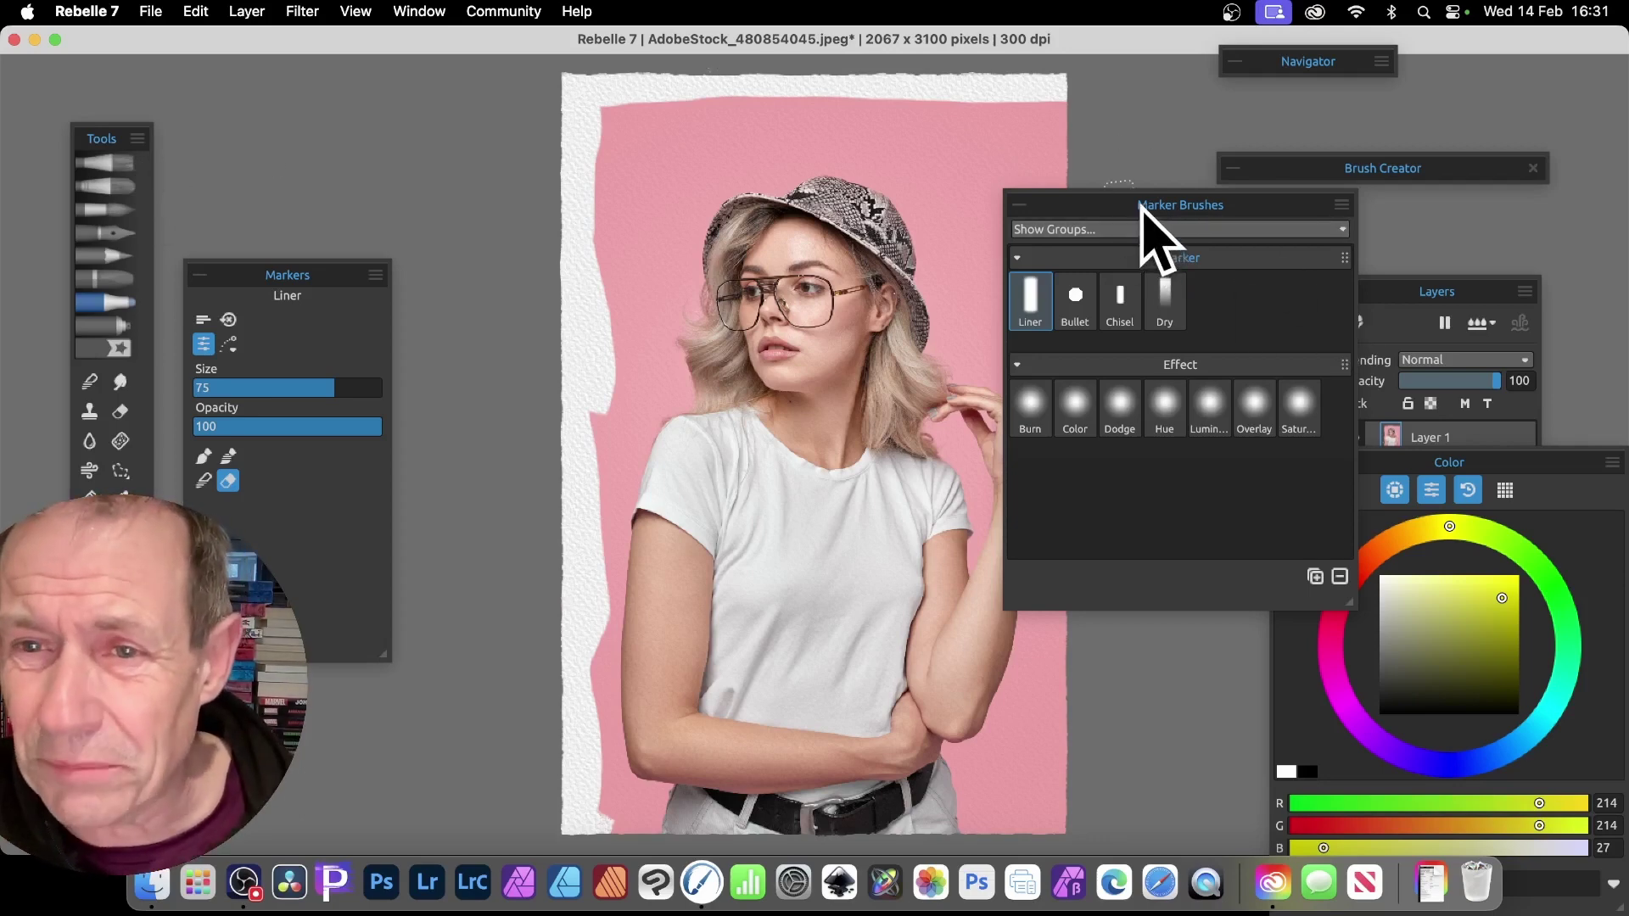
pyautogui.moveTo(1141, 207); pyautogui.dragTo(1298, 217)
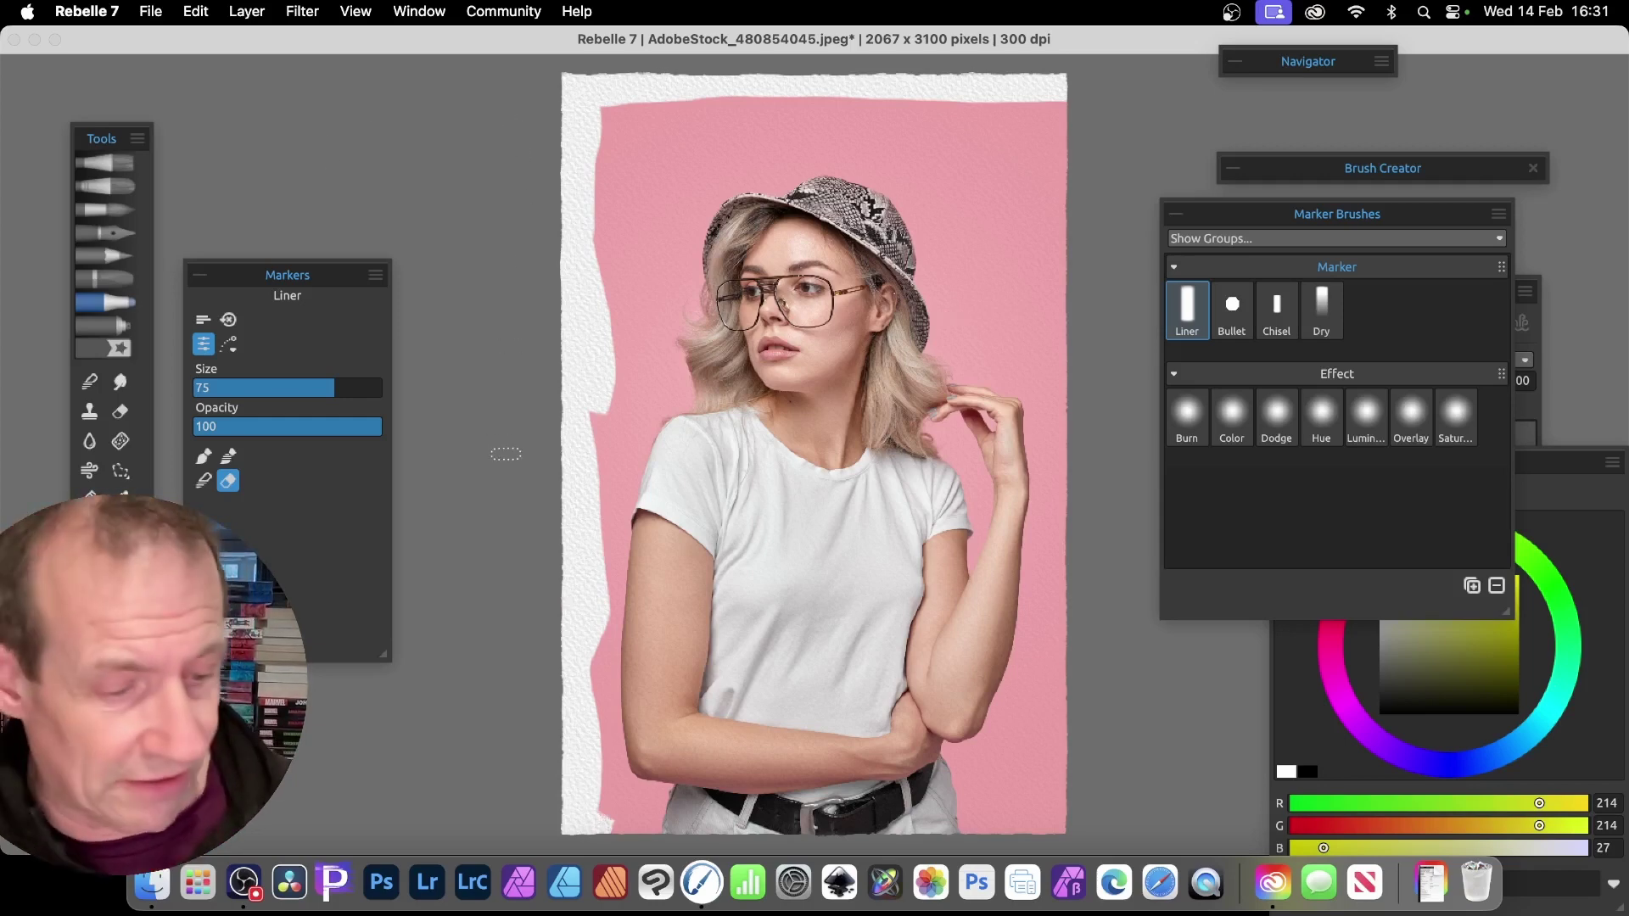
pyautogui.moveTo(1049, 92)
pyautogui.mouseDown()
pyautogui.moveTo(1054, 298)
pyautogui.moveTo(1076, 402)
pyautogui.moveTo(1081, 822)
pyautogui.mouseUp()
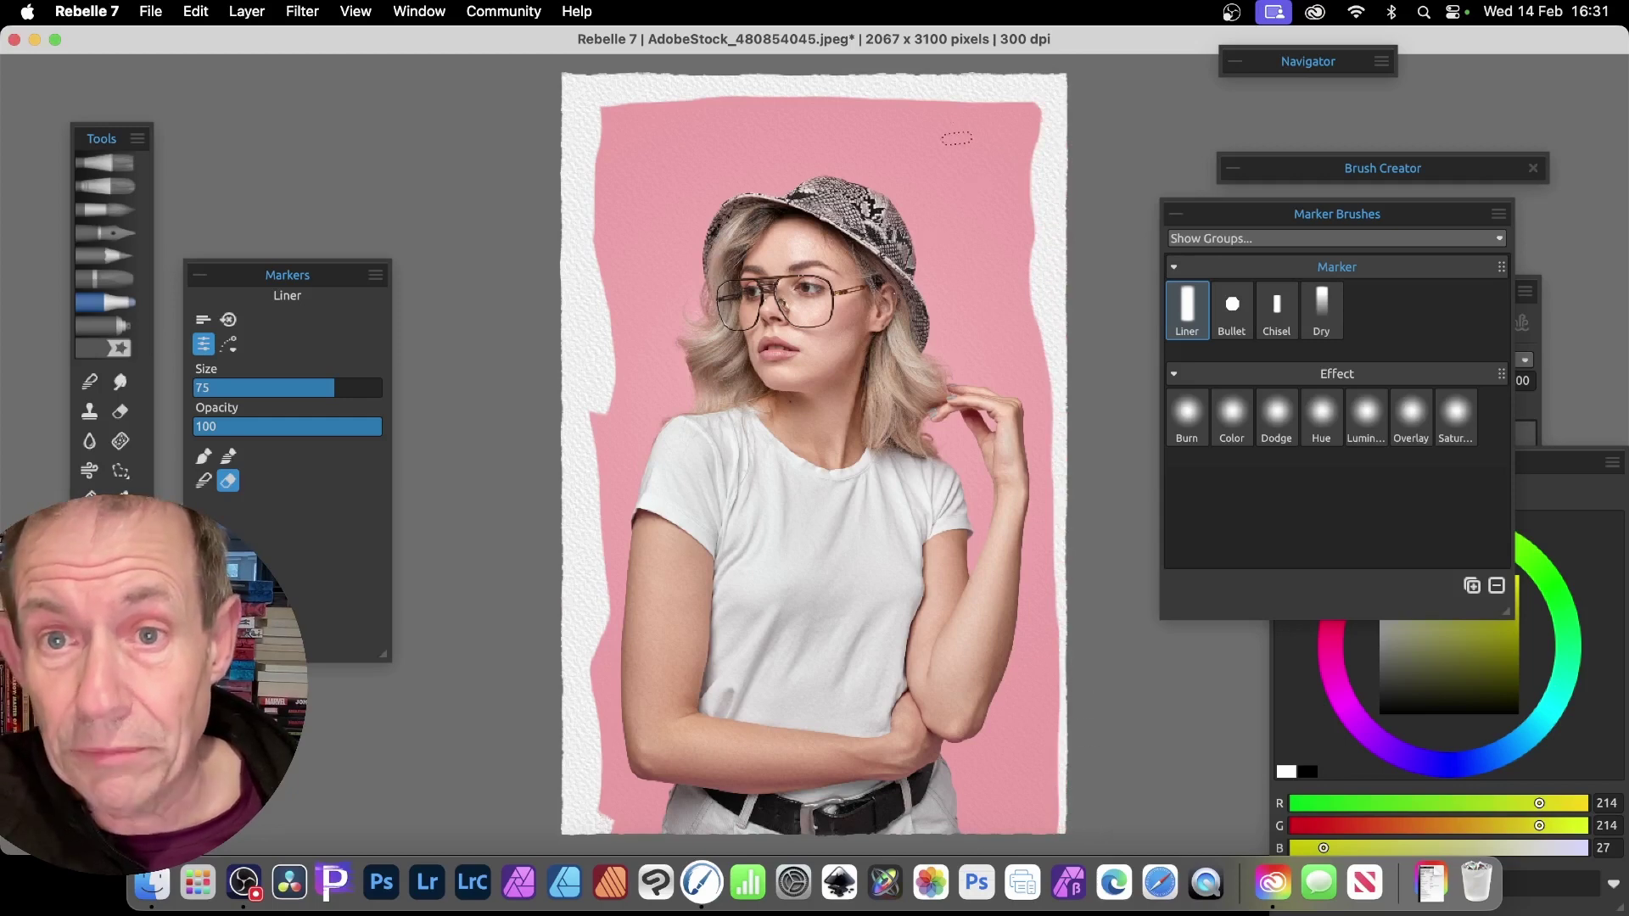
# Erase uneven notches into the photo's top border and a band across its bottom edge with the Liner marker.
pyautogui.moveTo(999, 83); pyautogui.dragTo(993, 146)
pyautogui.moveTo(938, 80); pyautogui.dragTo(919, 132)
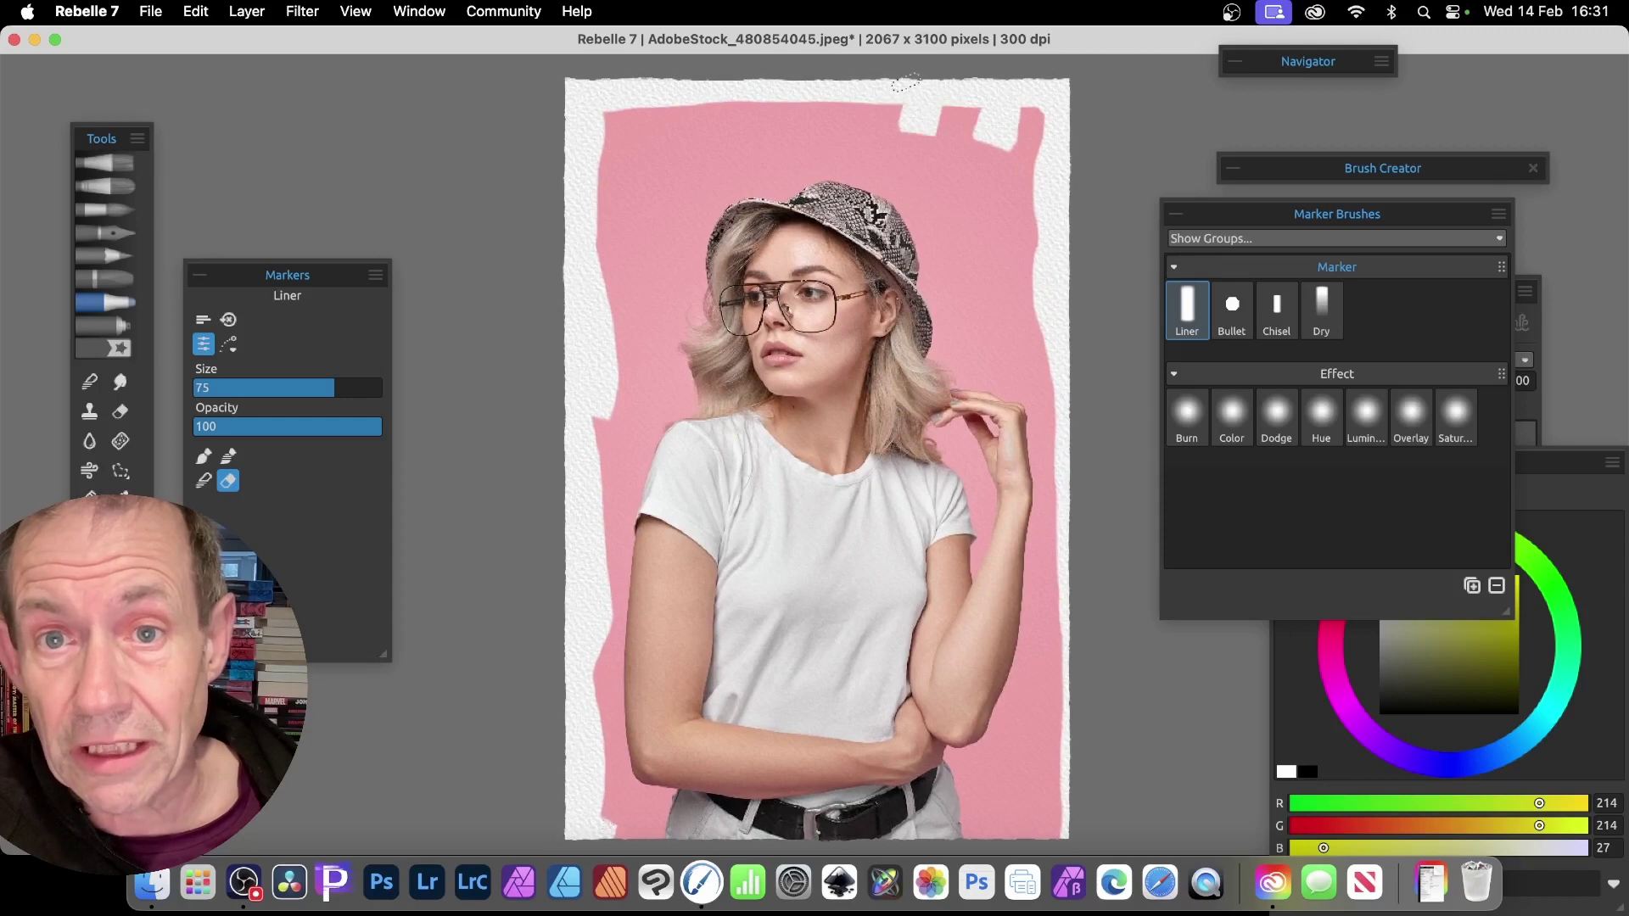
pyautogui.moveTo(817, 106)
pyautogui.mouseDown()
pyautogui.moveTo(852, 94)
pyautogui.moveTo(851, 139)
pyautogui.mouseUp()
pyautogui.moveTo(616, 127); pyautogui.dragTo(731, 118)
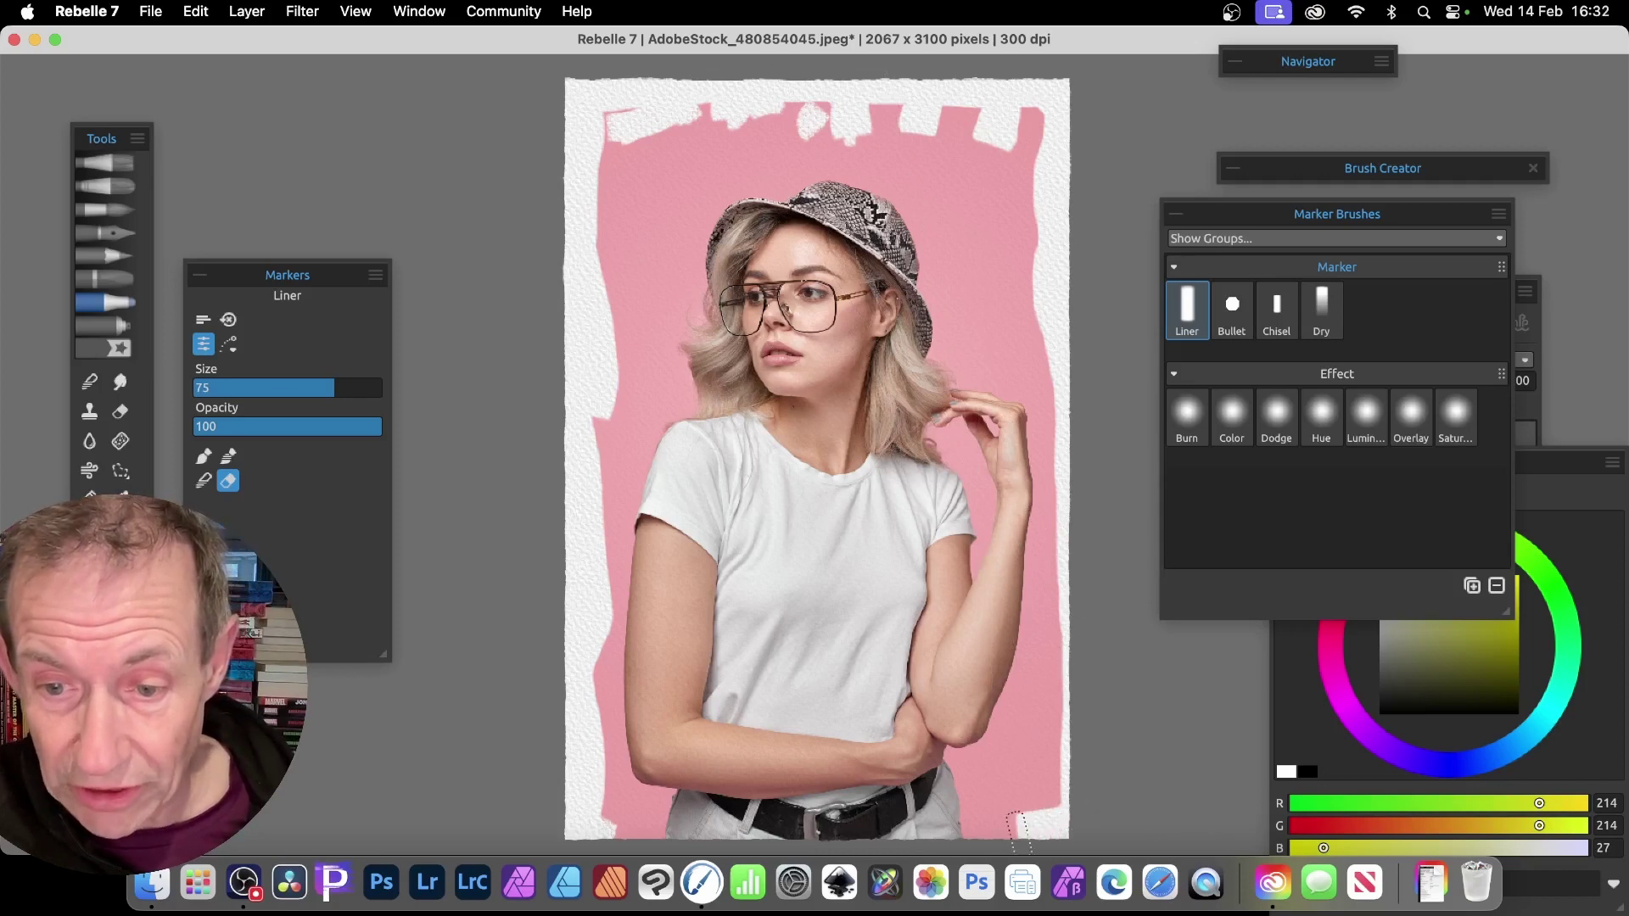
pyautogui.moveTo(1018, 832); pyautogui.dragTo(585, 823)
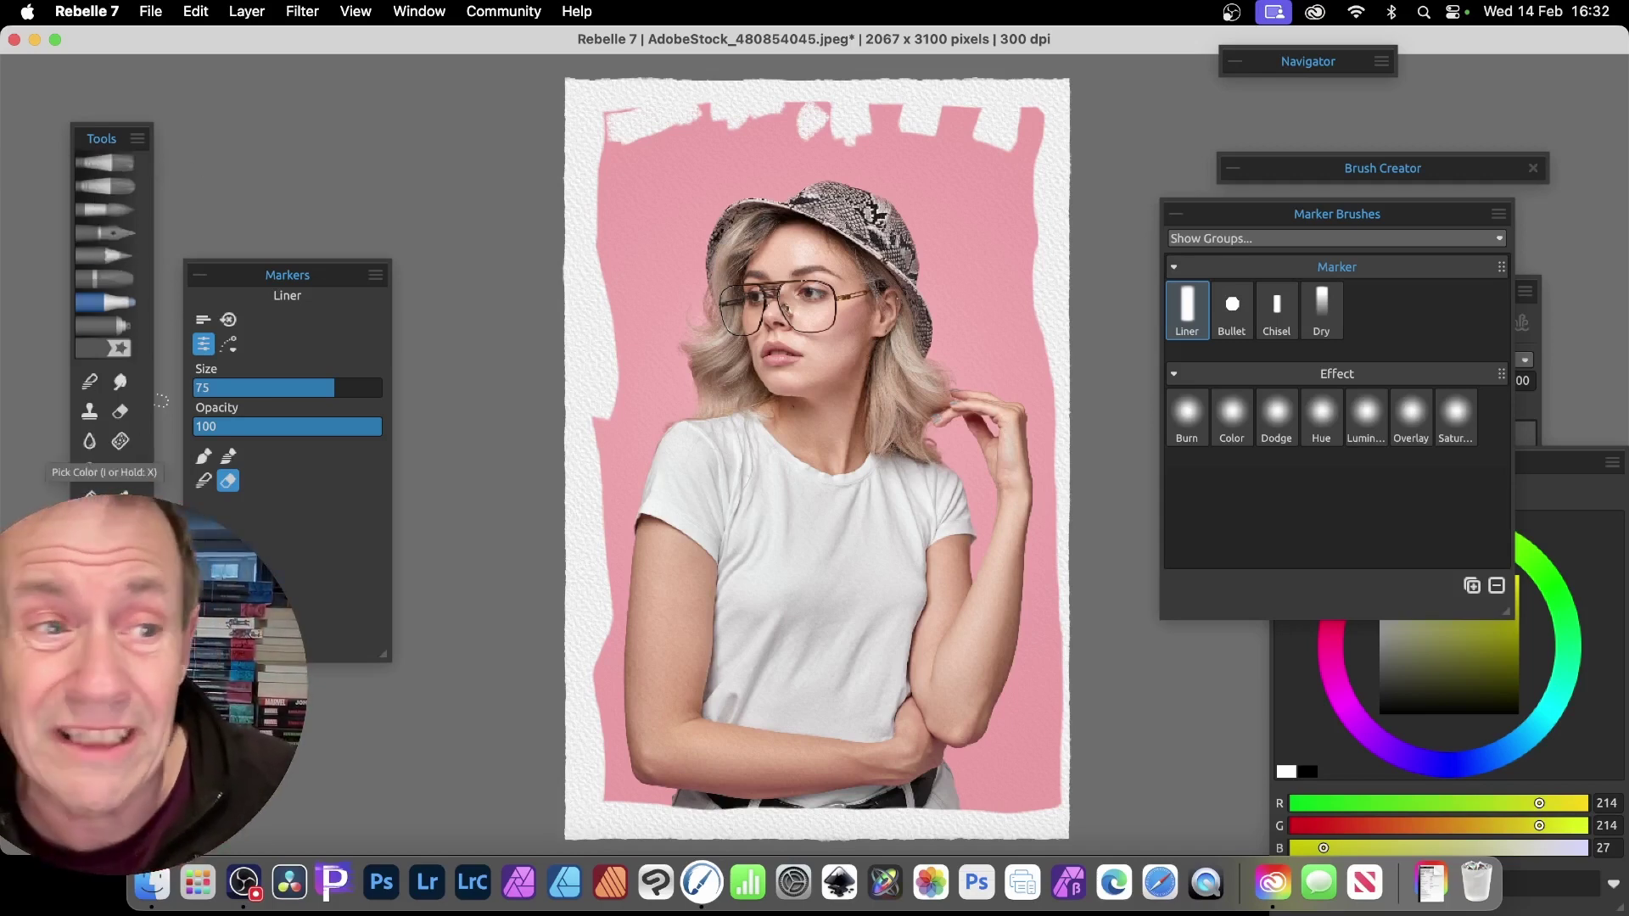
# Roughen the photo's left, bottom and right borders by erasing with the Oils & Acrylics Liner and Round Soft 2 brushes.
pyautogui.click(134, 180)
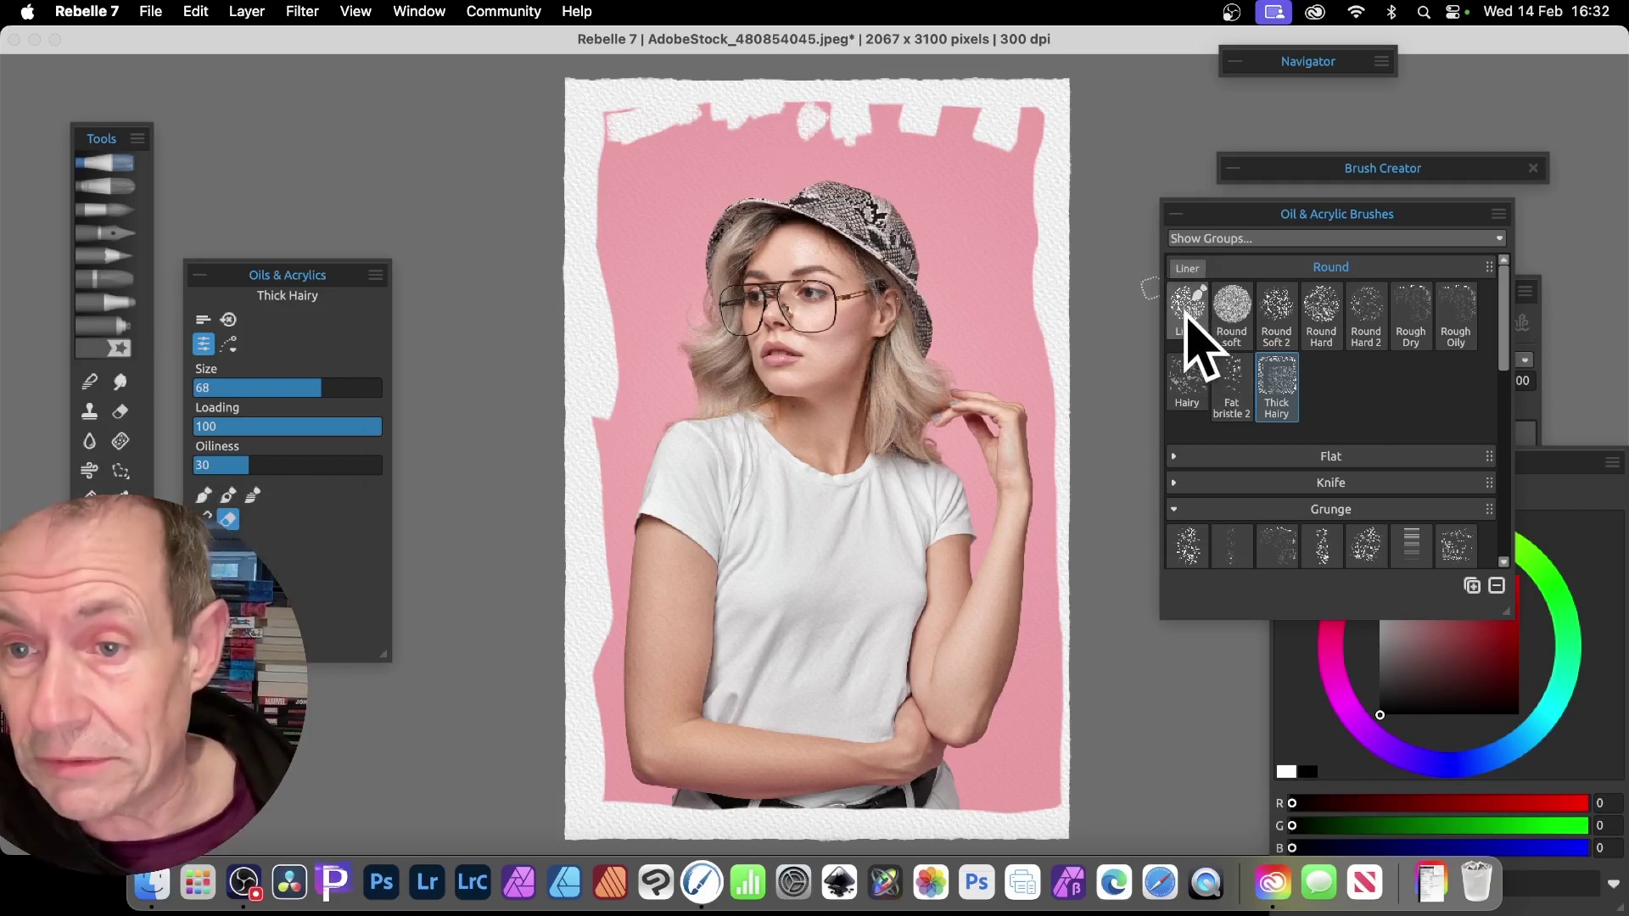
pyautogui.click(1188, 307)
pyautogui.moveTo(658, 141); pyautogui.dragTo(622, 130)
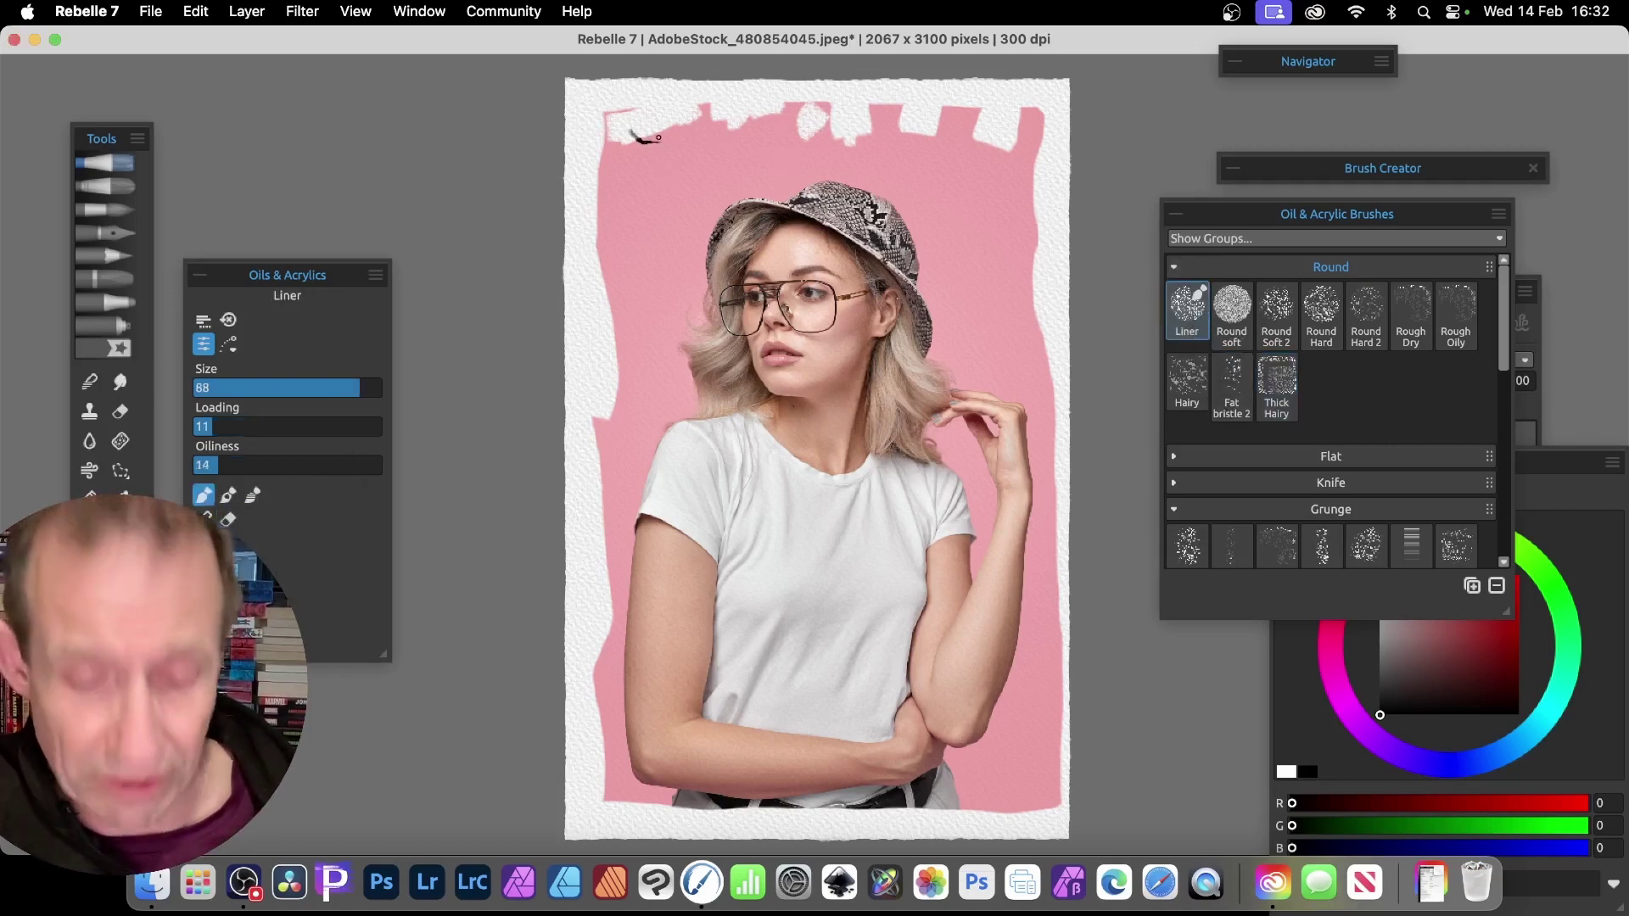
pyautogui.press('super+z')
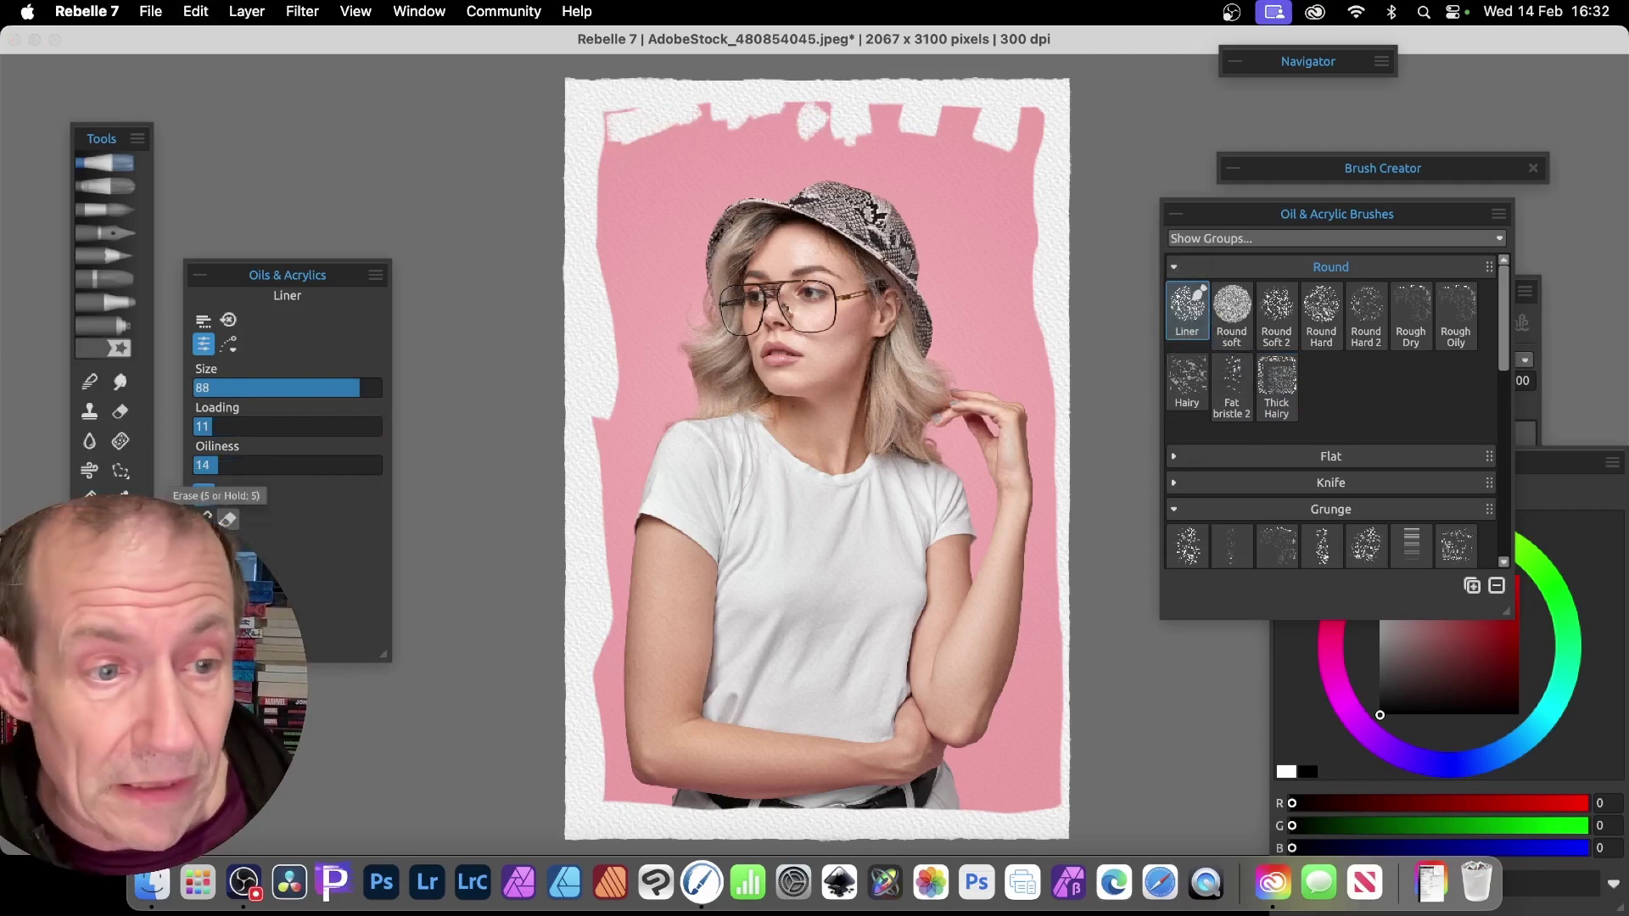
pyautogui.click(227, 518)
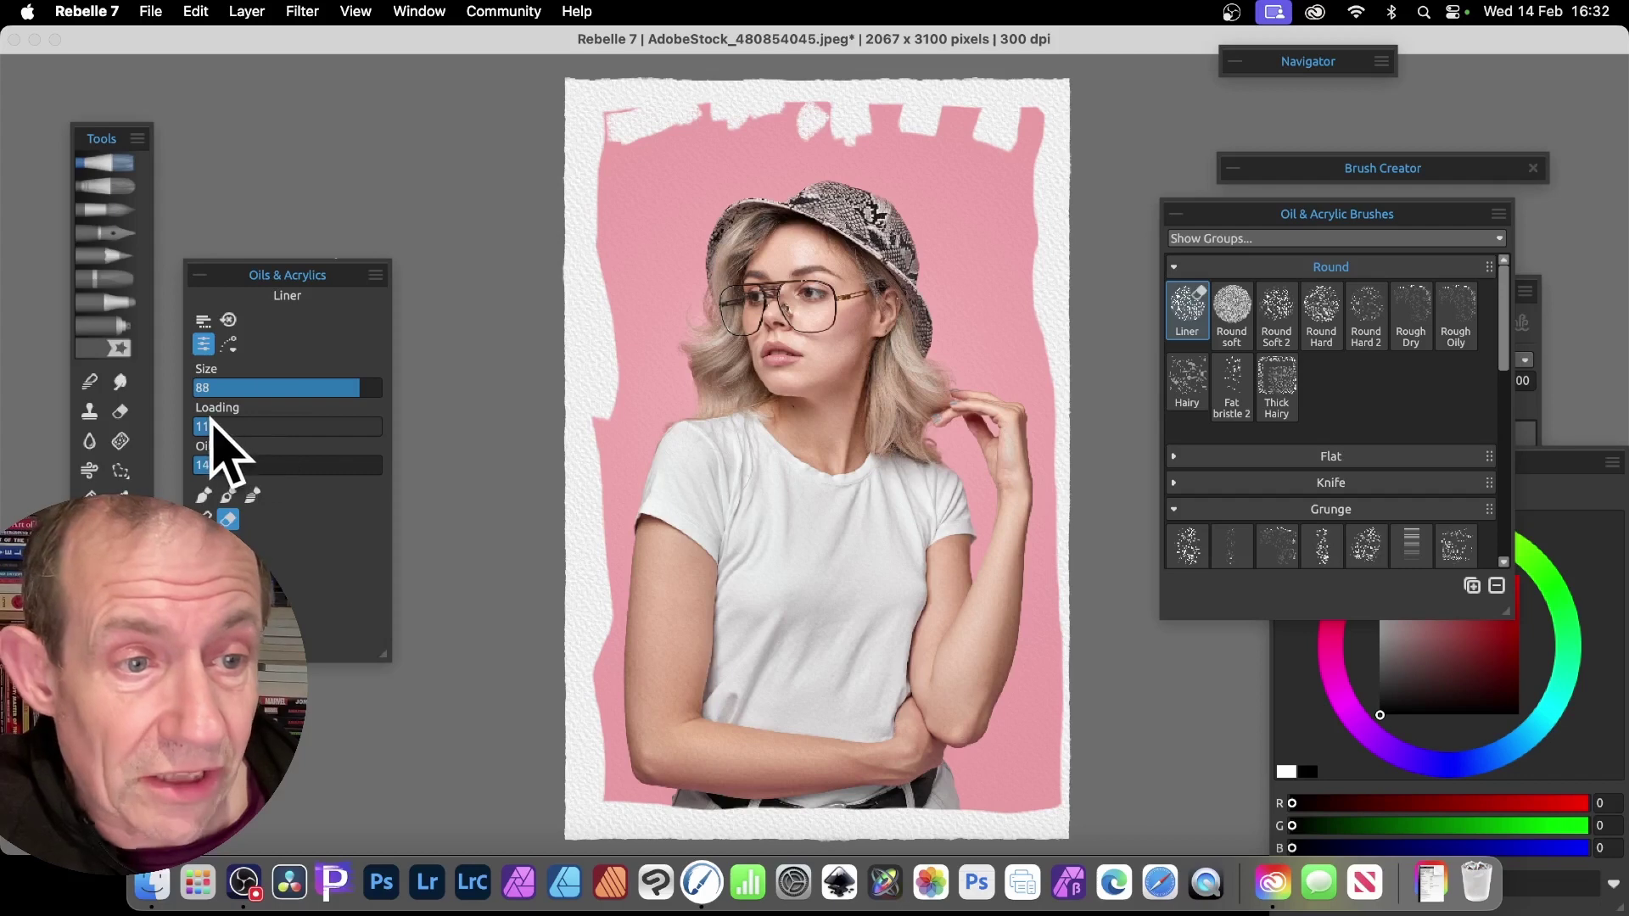
pyautogui.moveTo(607, 119)
pyautogui.mouseDown()
pyautogui.moveTo(601, 212)
pyautogui.moveTo(616, 114)
pyautogui.moveTo(598, 110)
pyautogui.moveTo(625, 110)
pyautogui.moveTo(588, 146)
pyautogui.moveTo(582, 285)
pyautogui.moveTo(587, 211)
pyautogui.moveTo(586, 245)
pyautogui.mouseUp()
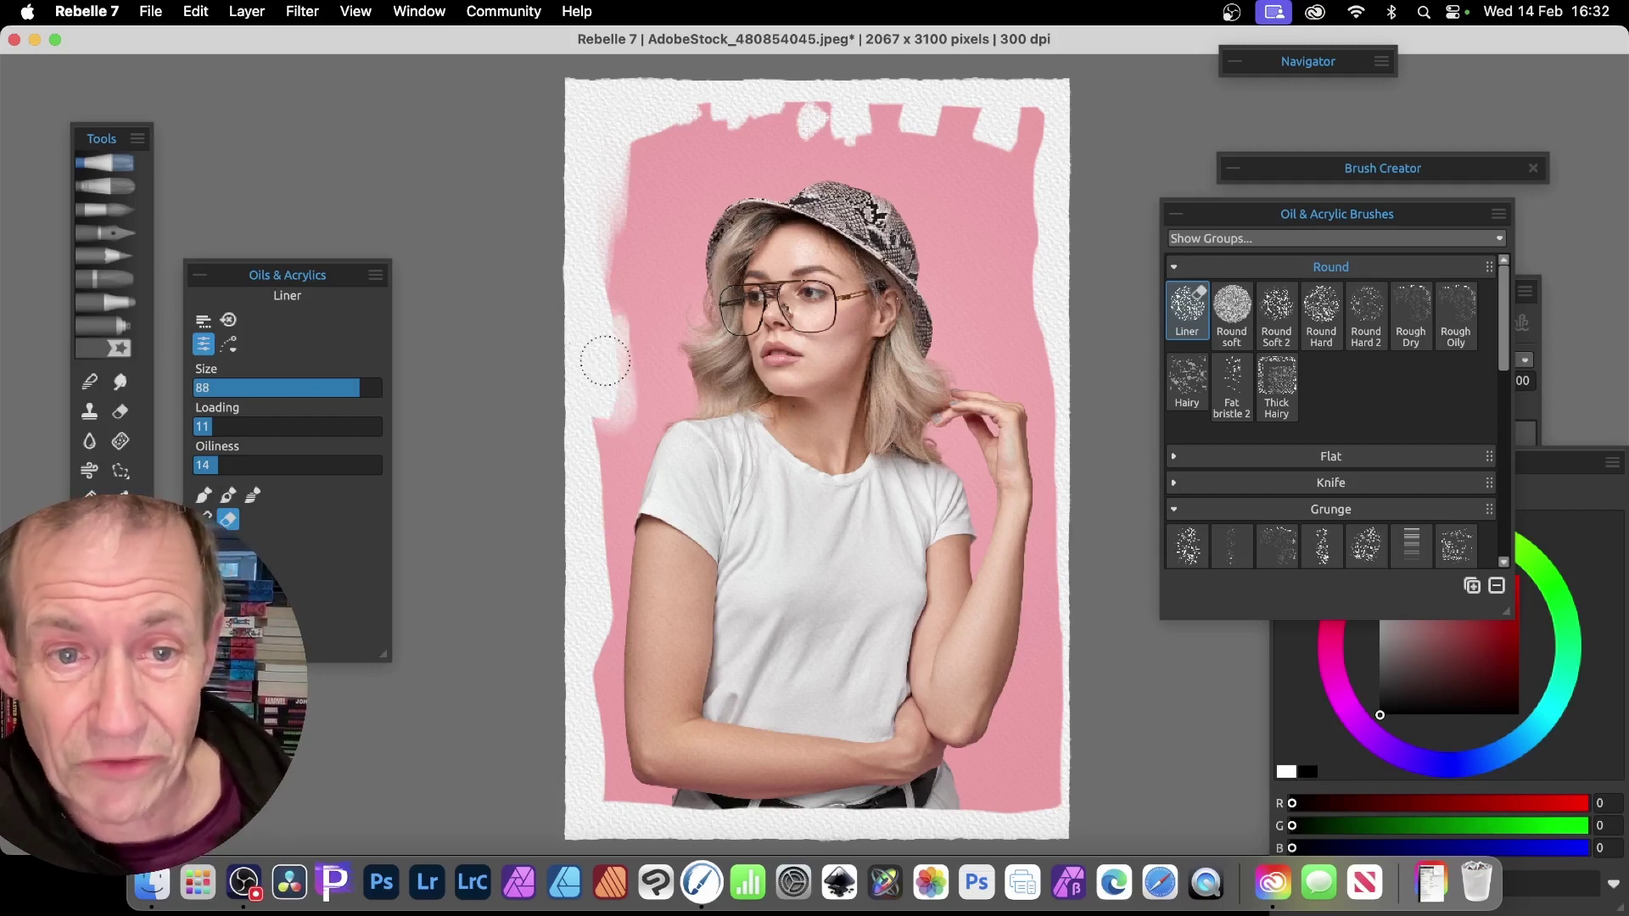
pyautogui.moveTo(613, 482)
pyautogui.mouseDown()
pyautogui.moveTo(607, 544)
pyautogui.moveTo(634, 597)
pyautogui.mouseUp()
pyautogui.moveTo(587, 708)
pyautogui.mouseDown()
pyautogui.moveTo(604, 803)
pyautogui.moveTo(627, 792)
pyautogui.moveTo(598, 805)
pyautogui.moveTo(754, 815)
pyautogui.moveTo(1004, 795)
pyautogui.moveTo(977, 812)
pyautogui.moveTo(1037, 680)
pyautogui.moveTo(1060, 807)
pyautogui.moveTo(1069, 657)
pyautogui.moveTo(1053, 724)
pyautogui.moveTo(1048, 590)
pyautogui.moveTo(1072, 709)
pyautogui.moveTo(1046, 614)
pyautogui.mouseUp()
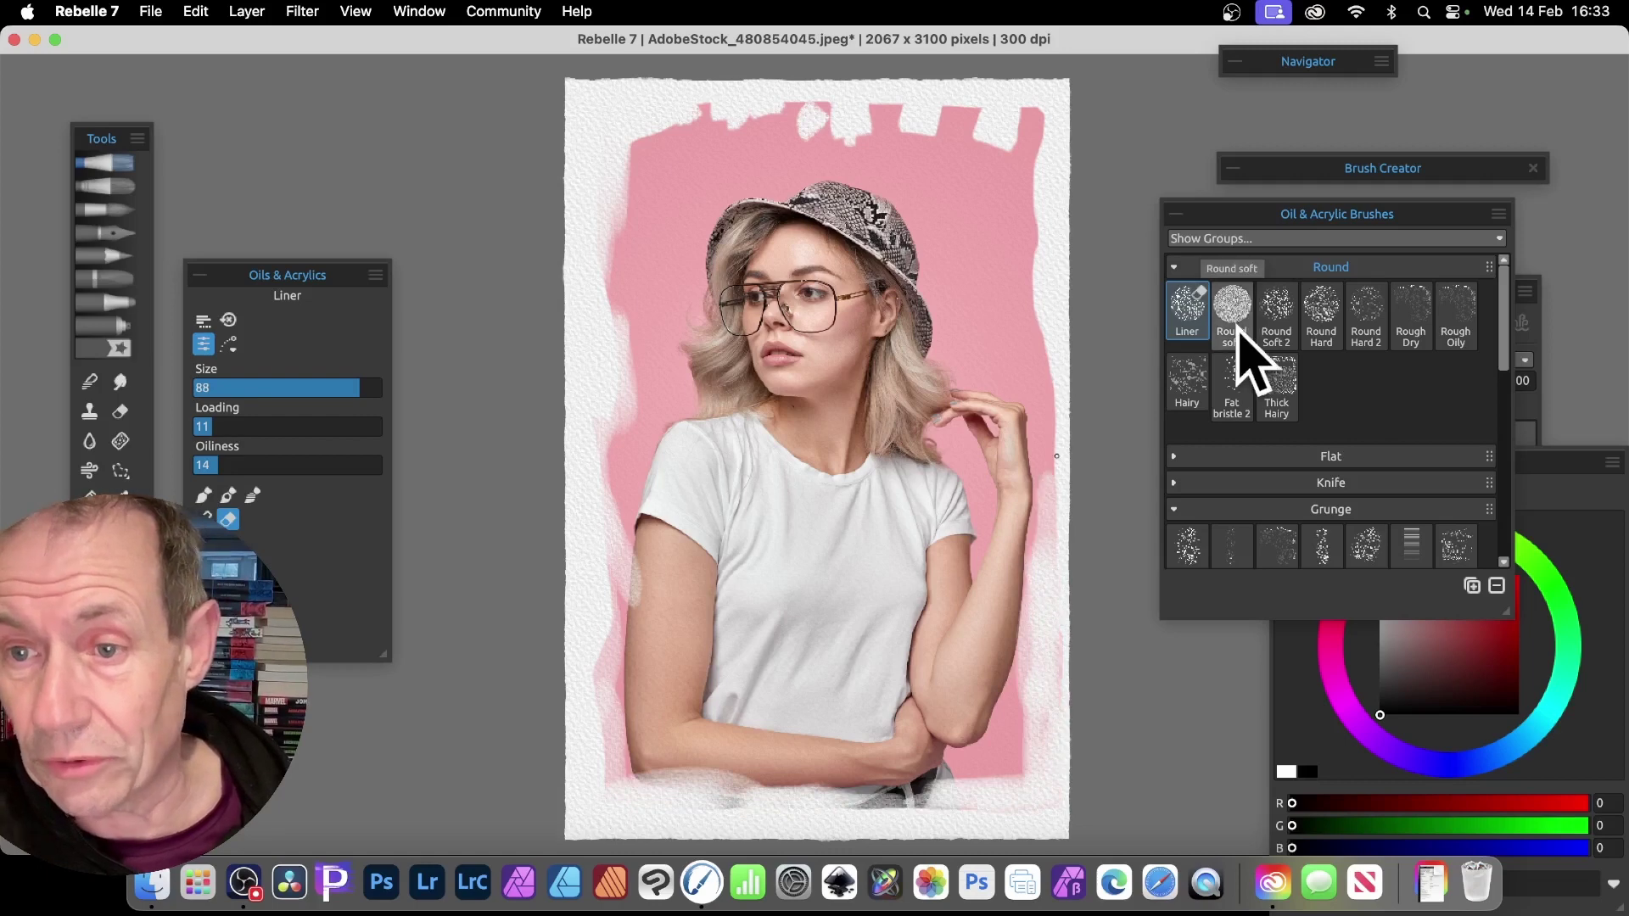
pyautogui.click(1279, 322)
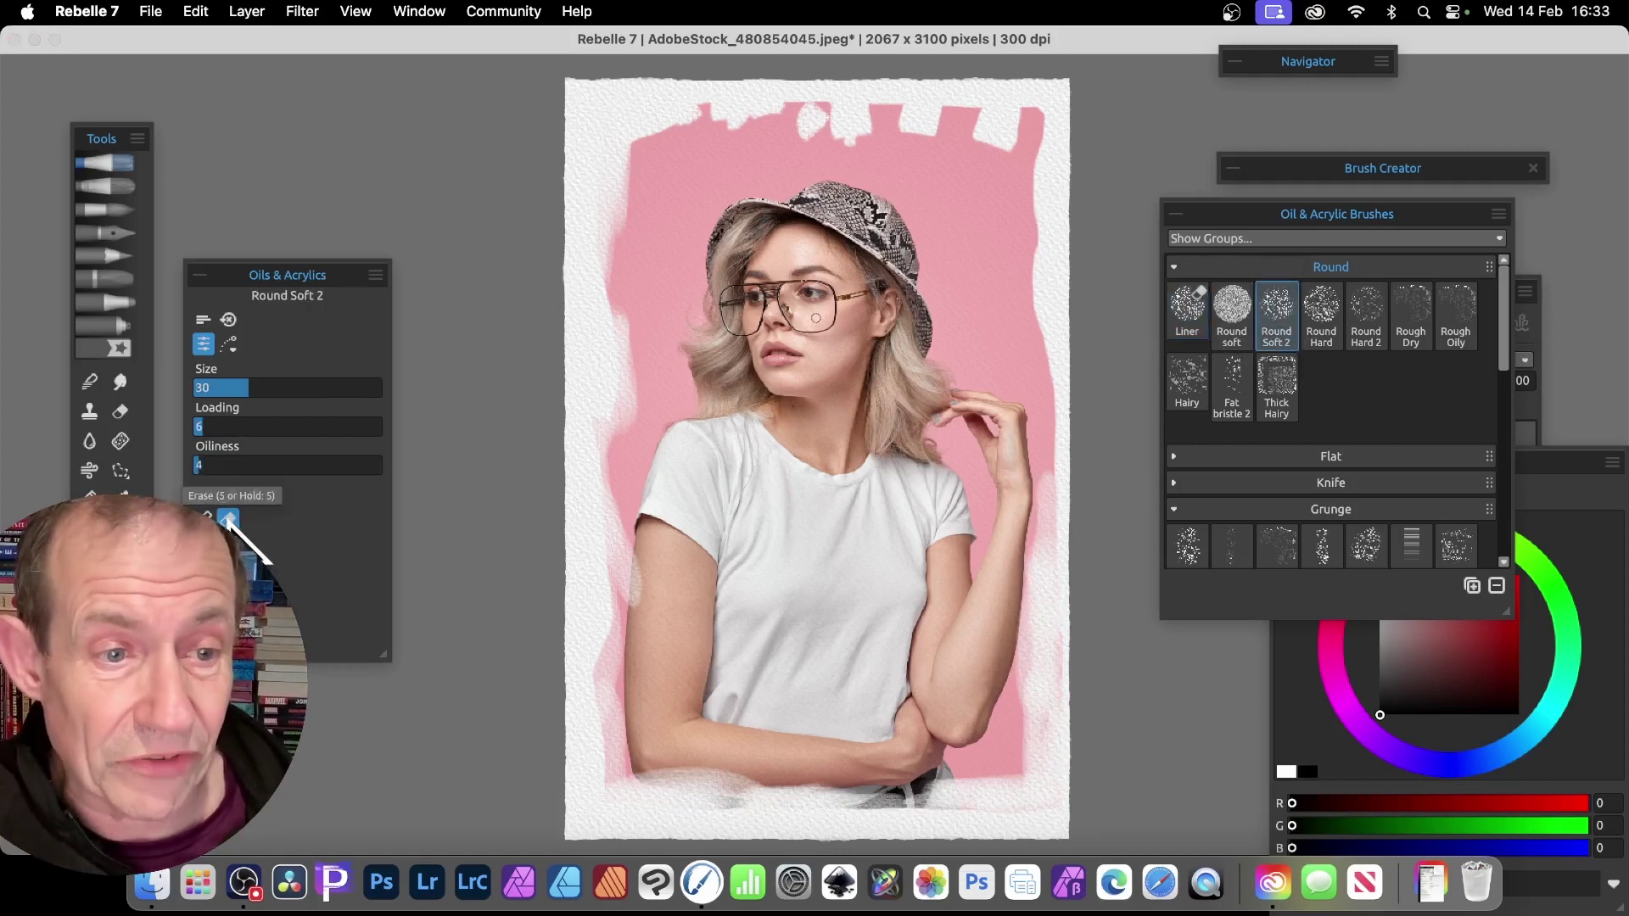
pyautogui.moveTo(1016, 108)
pyautogui.mouseDown()
pyautogui.moveTo(1009, 149)
pyautogui.moveTo(1024, 102)
pyautogui.moveTo(1024, 212)
pyautogui.moveTo(1041, 156)
pyautogui.moveTo(1022, 185)
pyautogui.moveTo(1066, 459)
pyautogui.moveTo(1054, 389)
pyautogui.mouseUp()
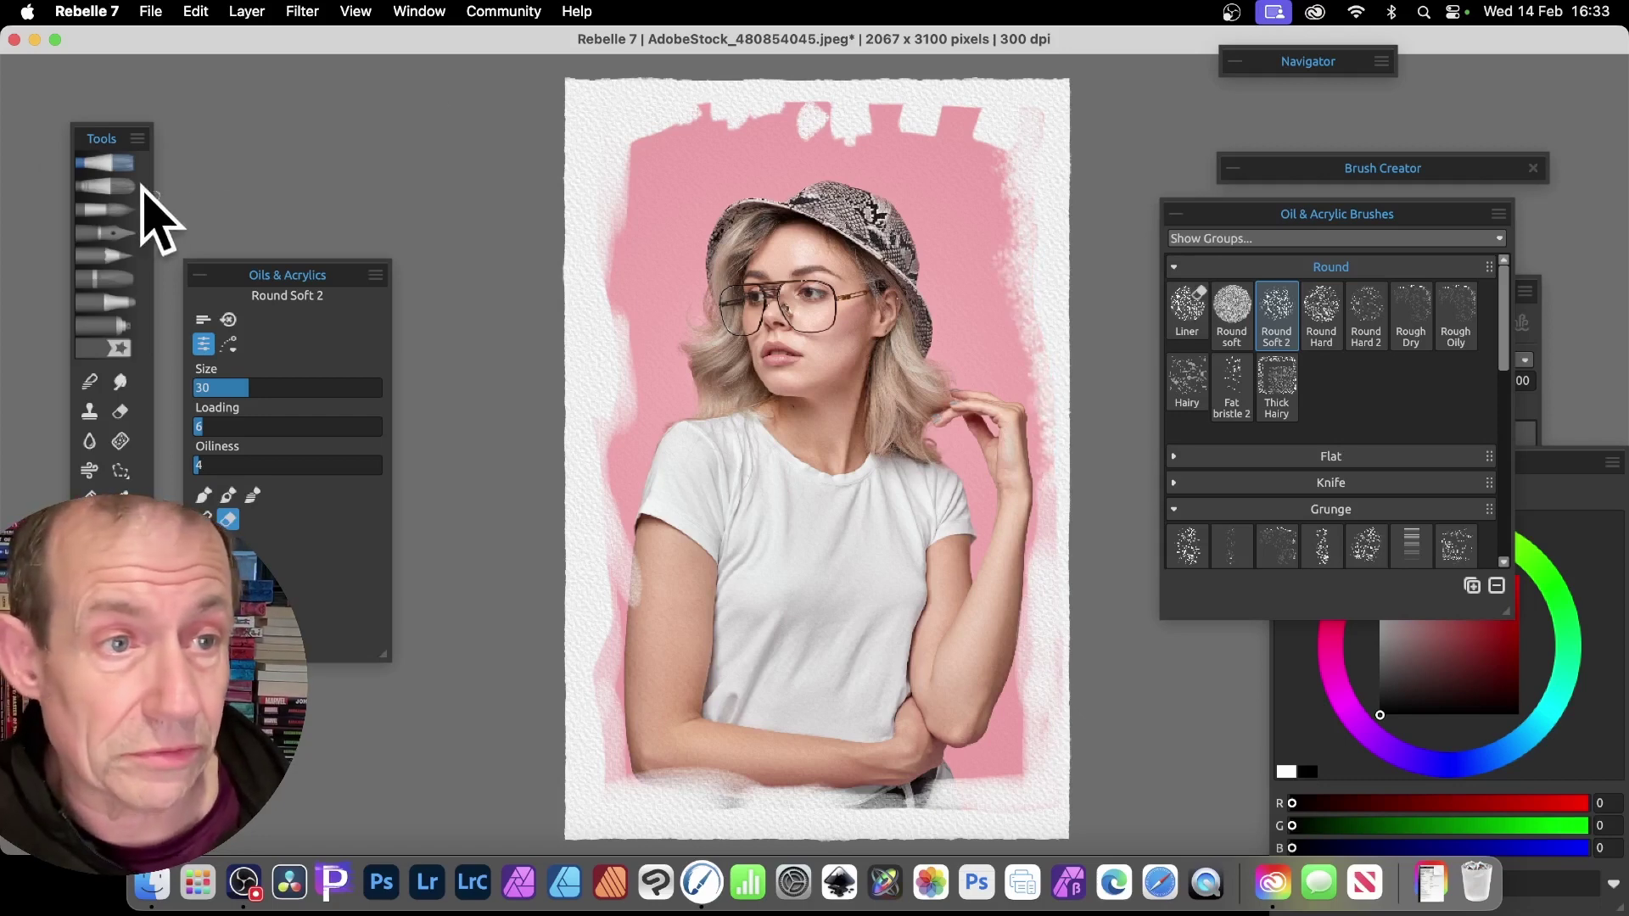
# Erase ragged strokes along the photo's top, right, bottom and left borders with the Express Oils Hairy brush.
pyautogui.click(110, 184)
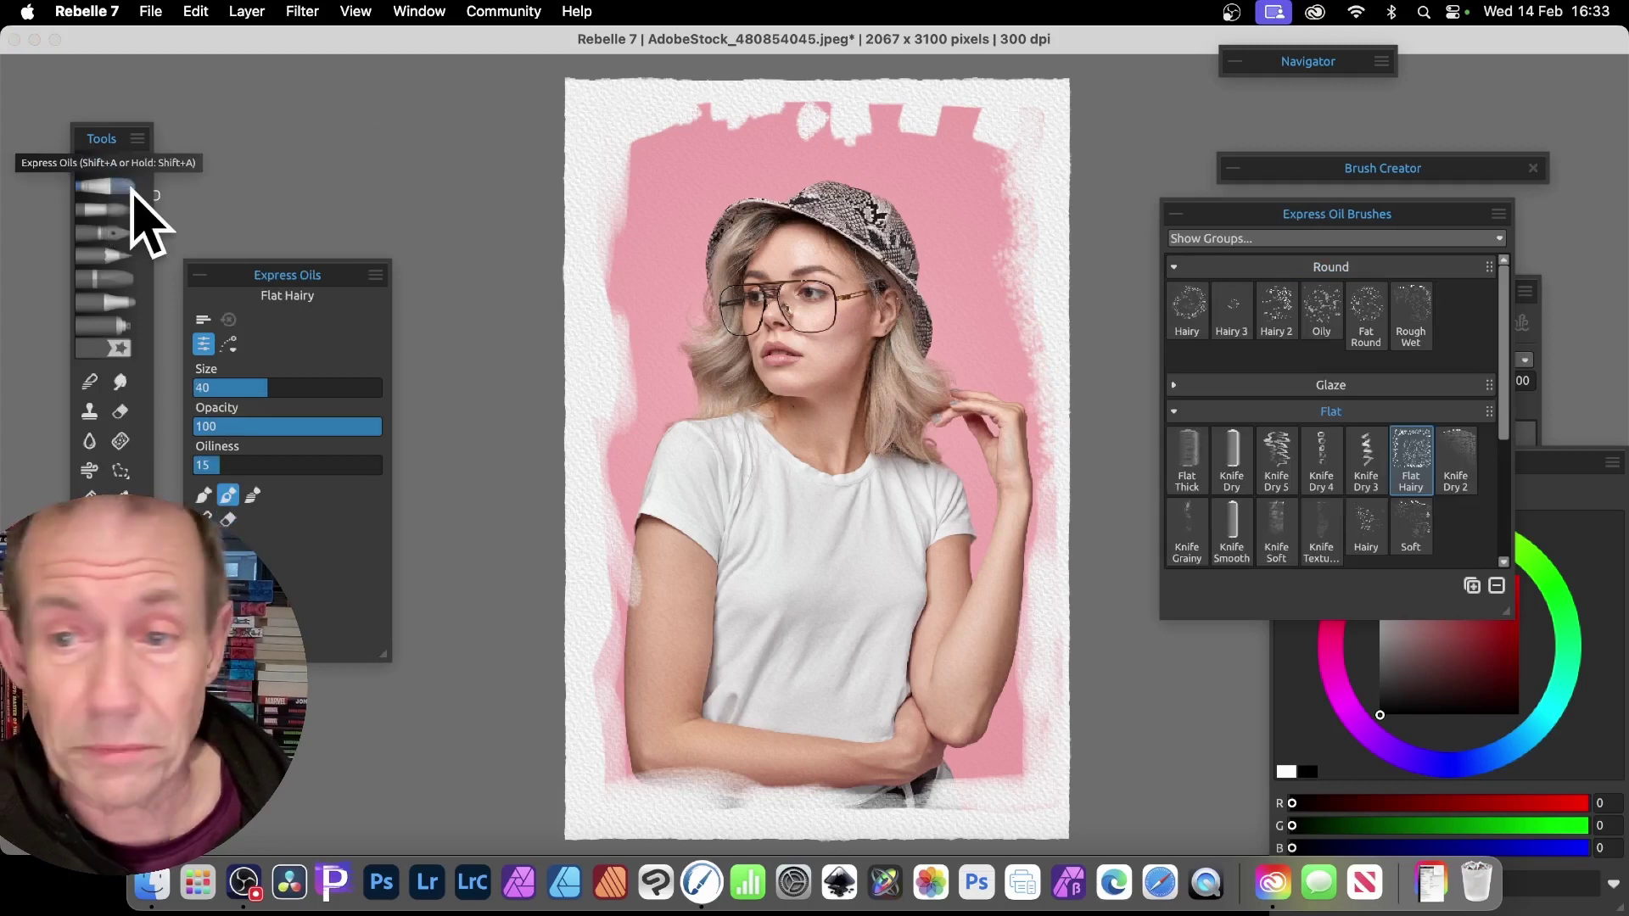
pyautogui.click(1186, 312)
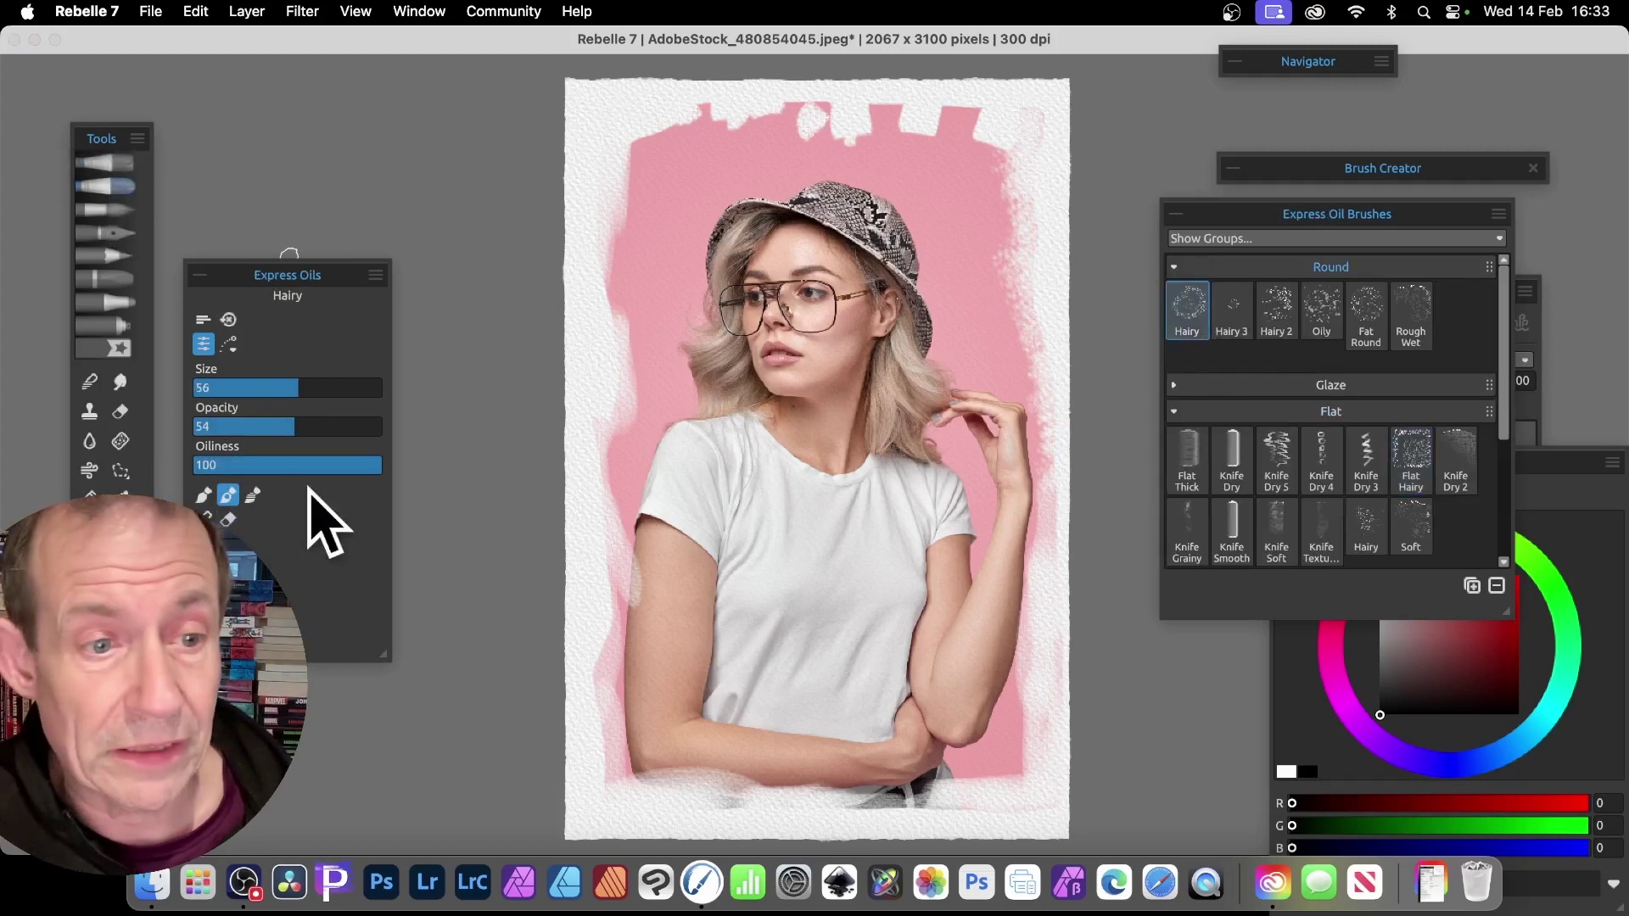
pyautogui.click(227, 518)
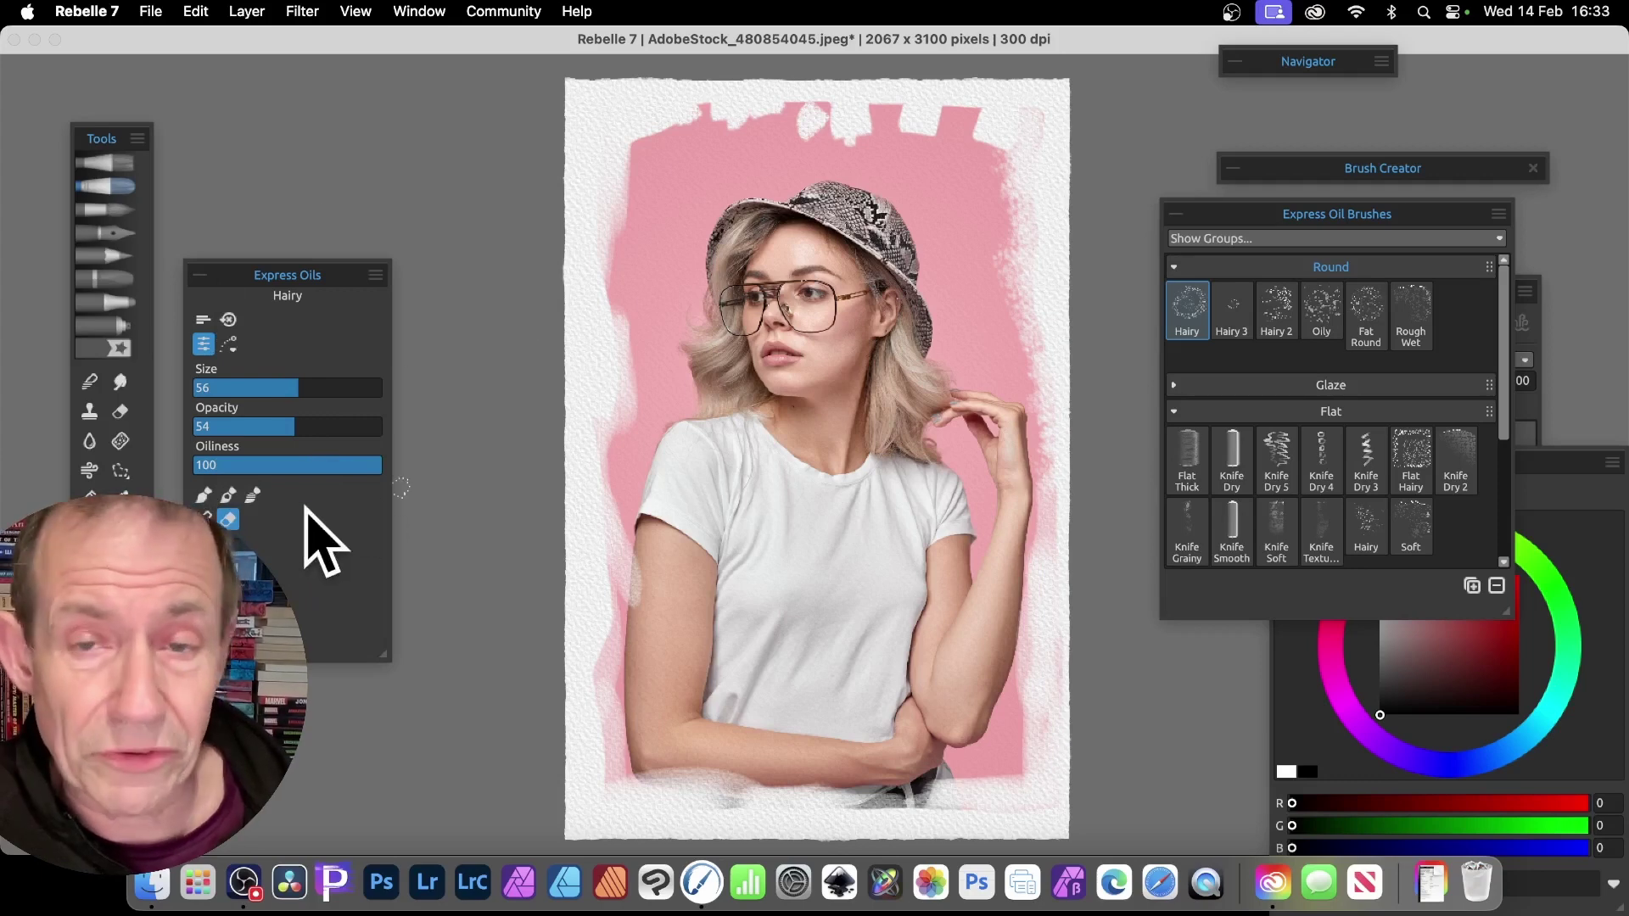
pyautogui.moveTo(844, 127)
pyautogui.mouseDown()
pyautogui.moveTo(917, 124)
pyautogui.moveTo(886, 108)
pyautogui.mouseUp()
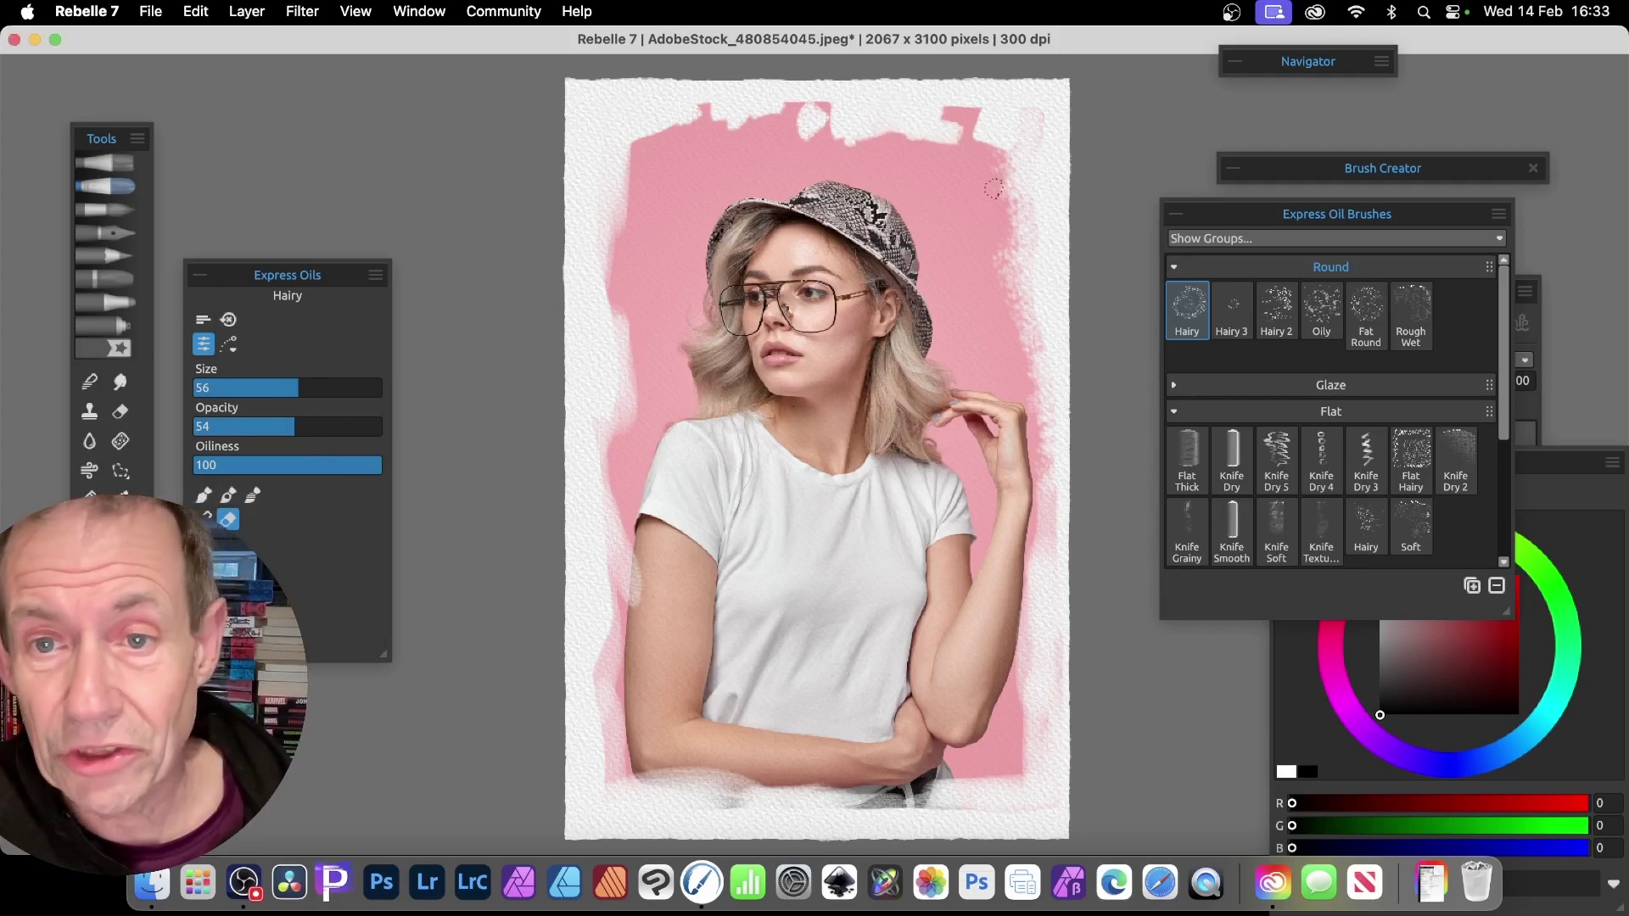
pyautogui.moveTo(994, 188)
pyautogui.mouseDown()
pyautogui.moveTo(1023, 289)
pyautogui.moveTo(1014, 359)
pyautogui.moveTo(1040, 474)
pyautogui.moveTo(1023, 640)
pyautogui.moveTo(1026, 570)
pyautogui.moveTo(1013, 618)
pyautogui.moveTo(1031, 658)
pyautogui.moveTo(1018, 745)
pyautogui.moveTo(1045, 778)
pyautogui.mouseUp()
pyautogui.moveTo(1054, 542); pyautogui.dragTo(1053, 682)
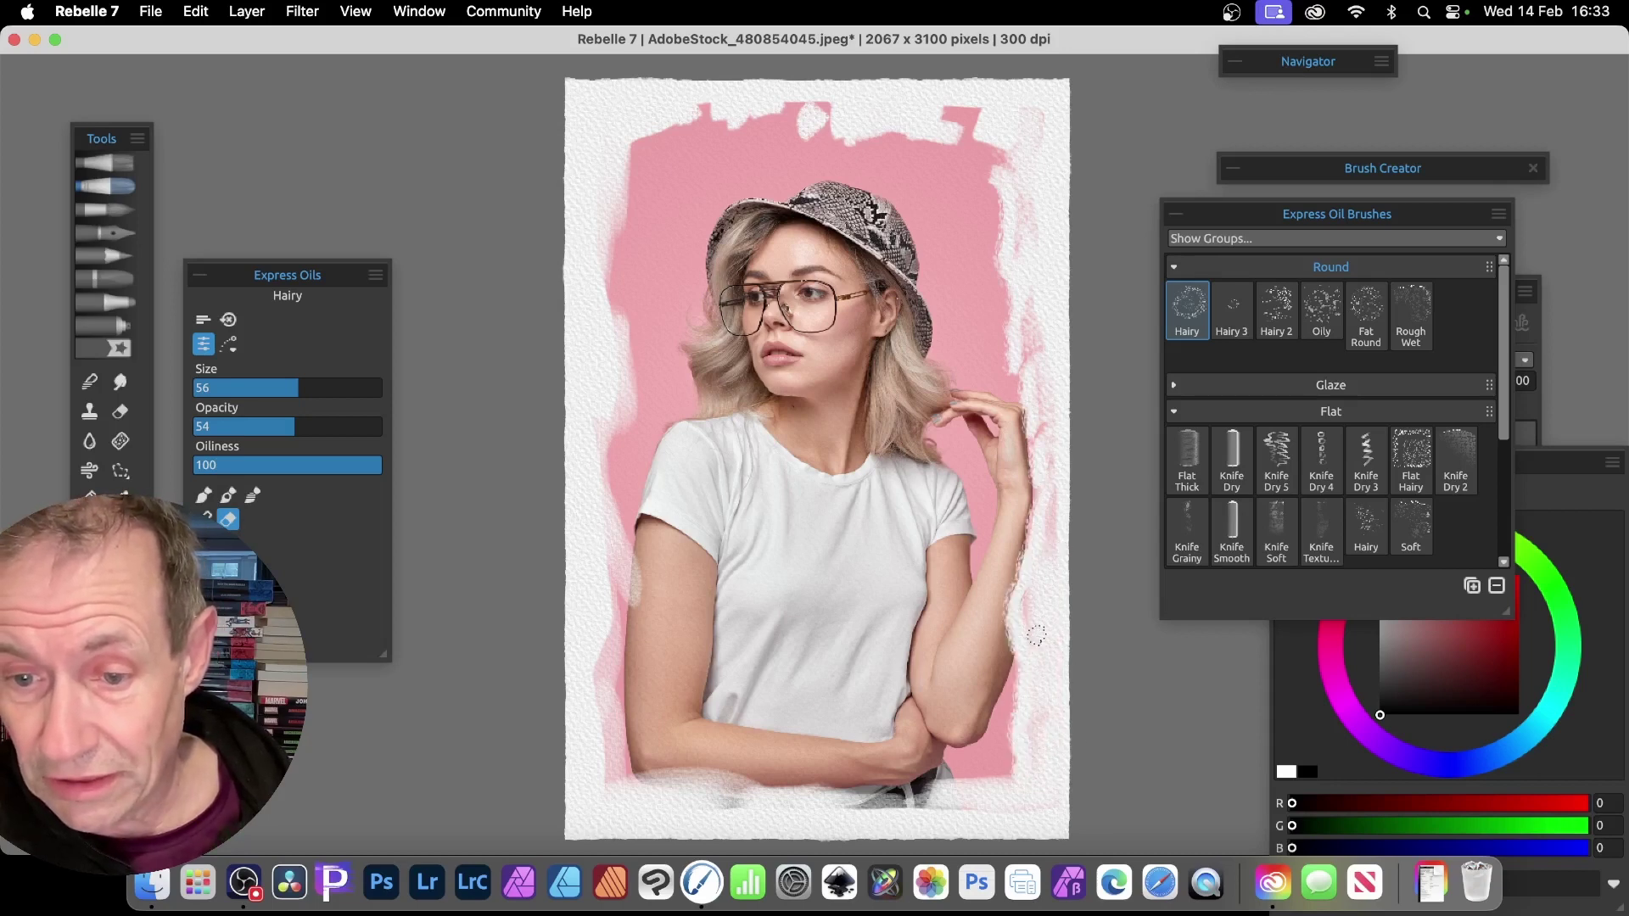
pyautogui.moveTo(1049, 783)
pyautogui.mouseDown()
pyautogui.moveTo(1060, 795)
pyautogui.moveTo(916, 802)
pyautogui.moveTo(985, 793)
pyautogui.mouseUp()
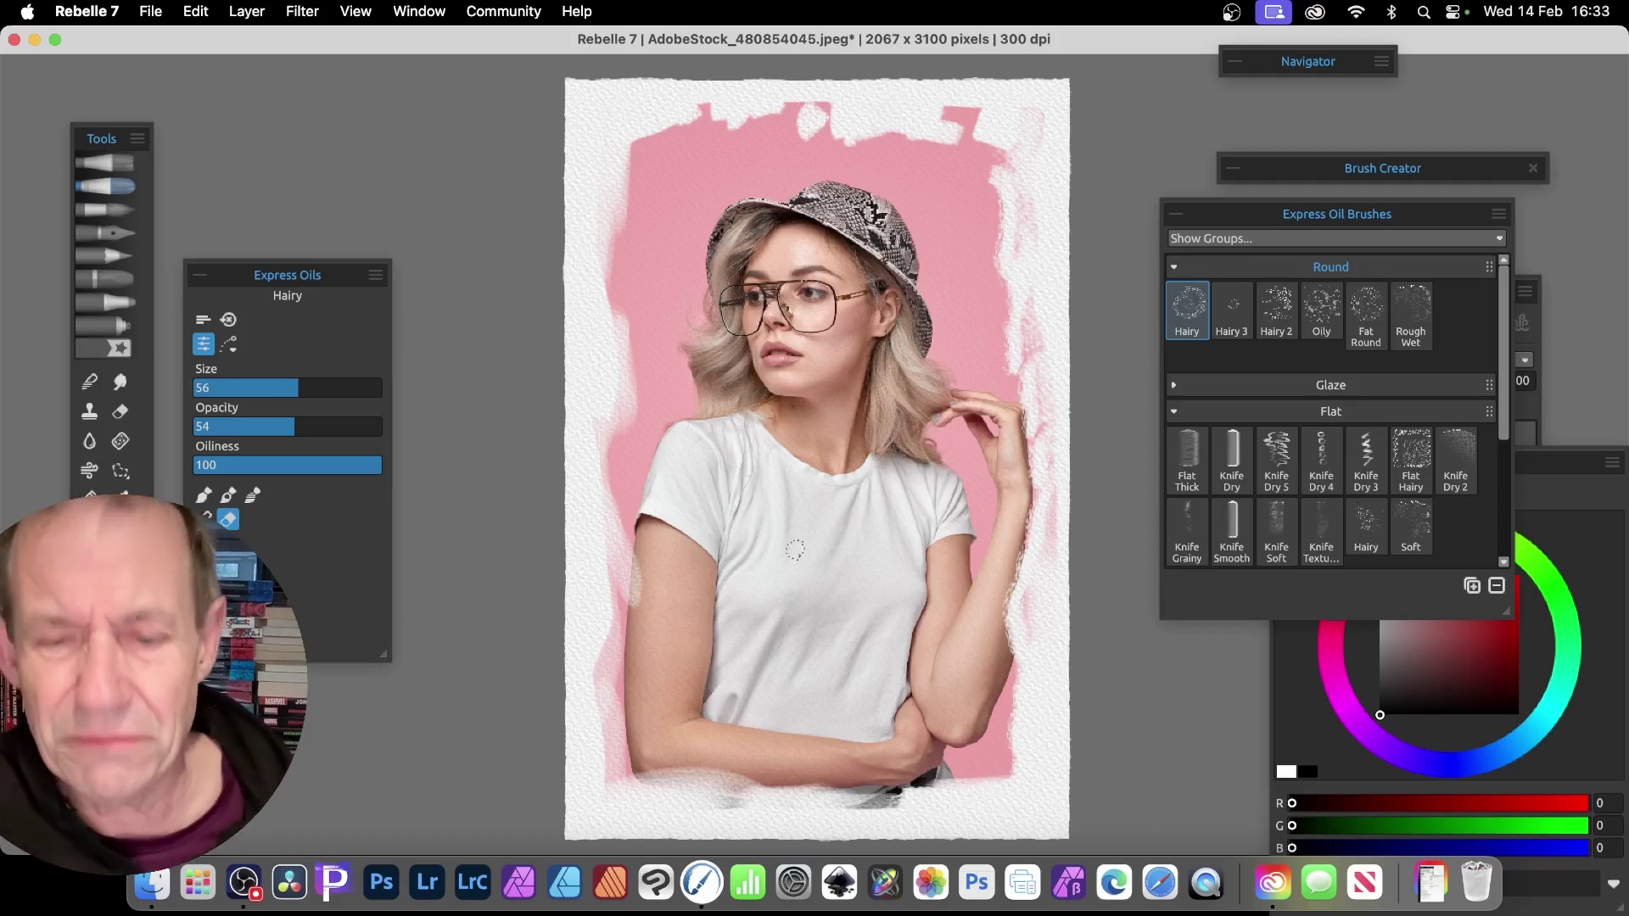
pyautogui.moveTo(912, 817)
pyautogui.mouseDown()
pyautogui.moveTo(865, 801)
pyautogui.moveTo(797, 815)
pyautogui.mouseUp()
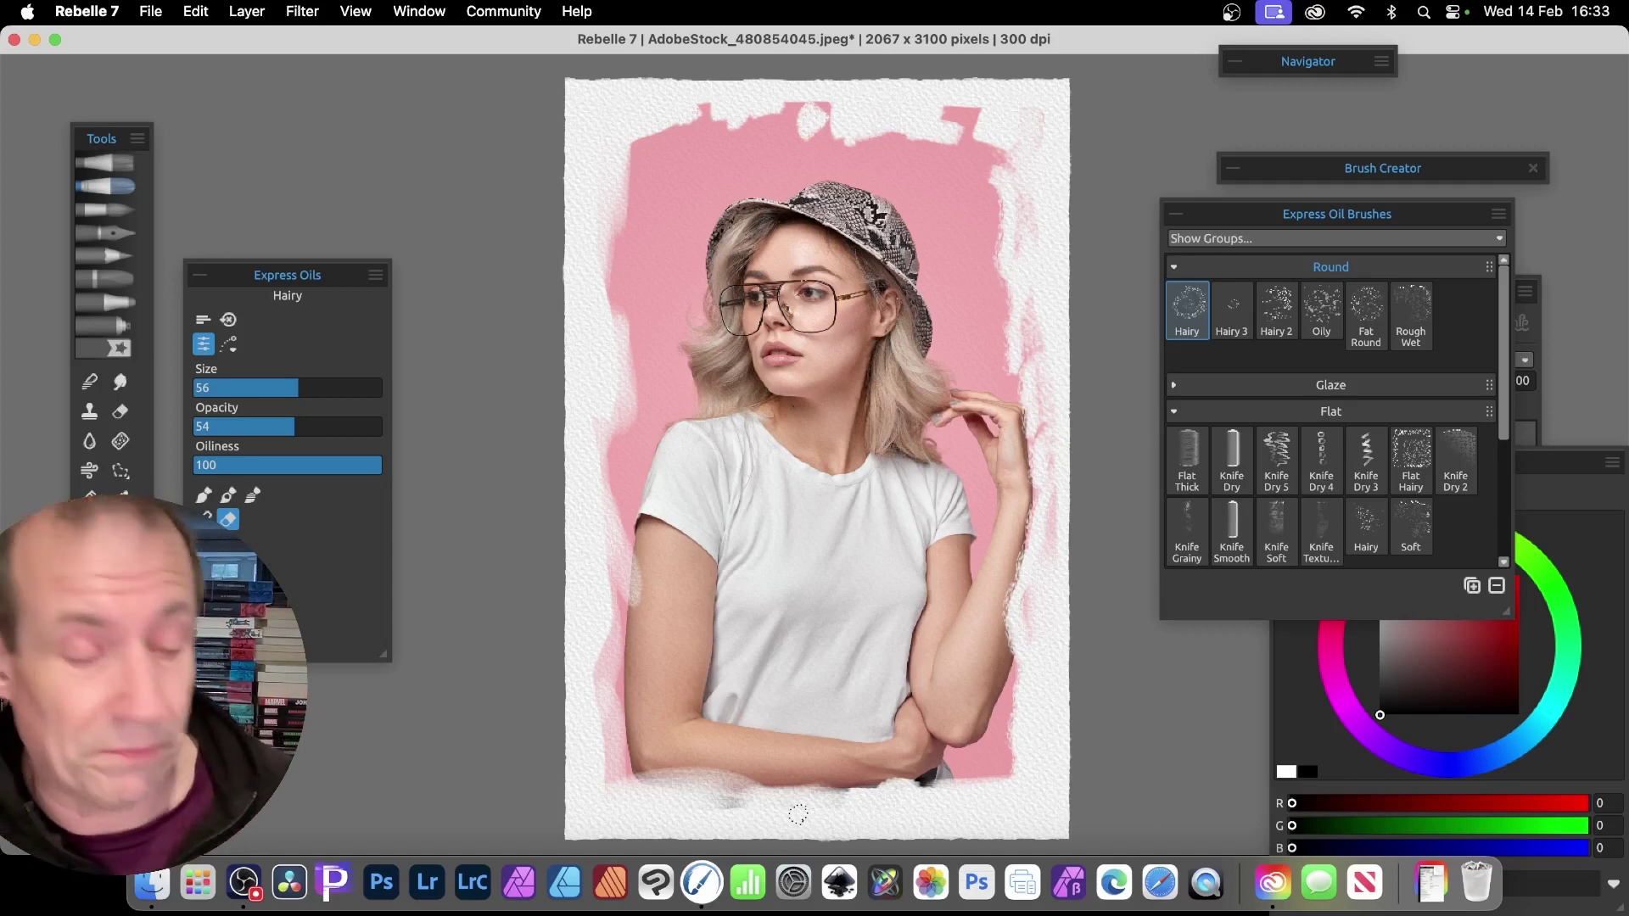
pyautogui.moveTo(842, 795)
pyautogui.mouseDown()
pyautogui.moveTo(709, 807)
pyautogui.moveTo(744, 785)
pyautogui.moveTo(586, 782)
pyautogui.moveTo(615, 764)
pyautogui.moveTo(597, 600)
pyautogui.mouseUp()
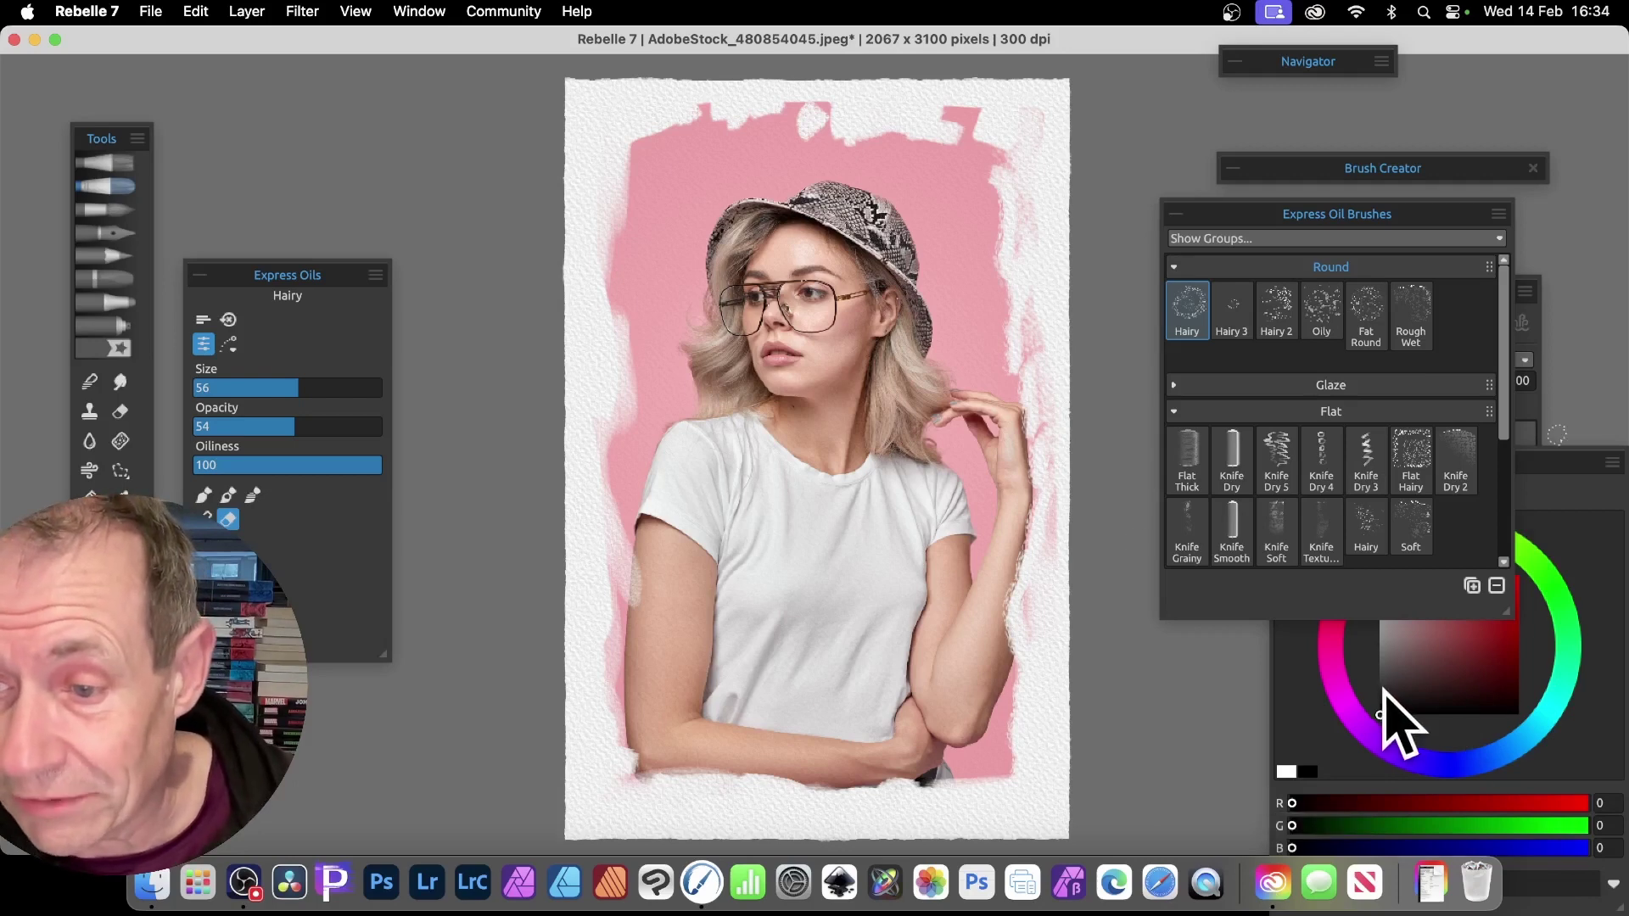
# Paint a rough black frame around all four borders of the photo with the Express Oils Hairy brush.
pyautogui.click(1383, 713)
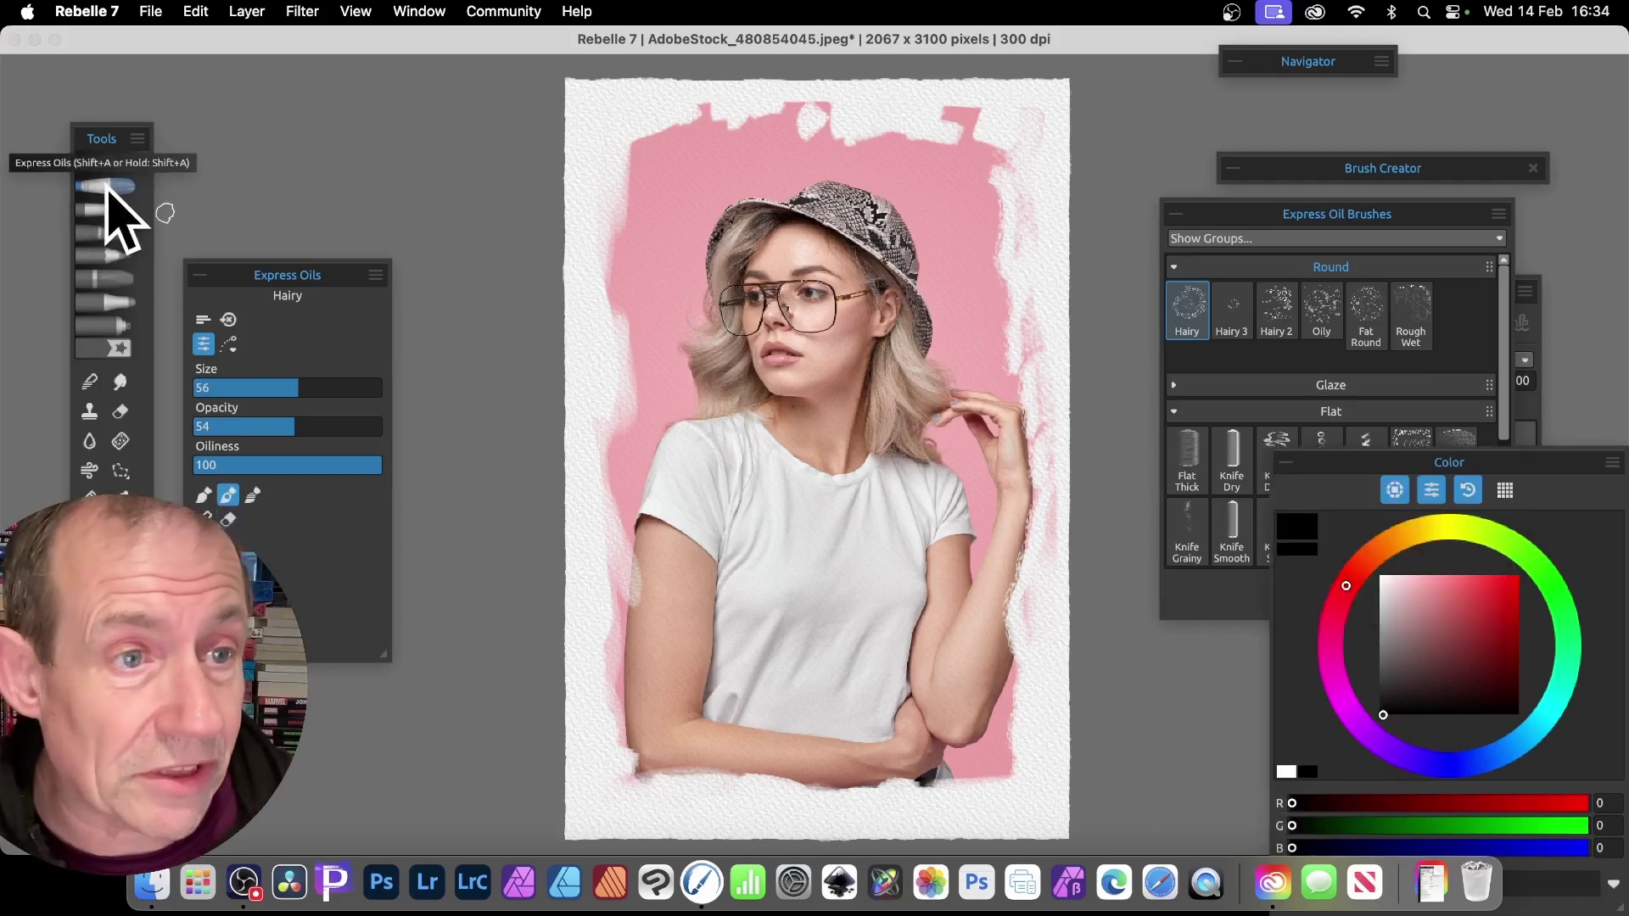
pyautogui.click(227, 495)
pyautogui.moveTo(618, 145)
pyautogui.mouseDown()
pyautogui.moveTo(802, 114)
pyautogui.moveTo(830, 135)
pyautogui.moveTo(955, 141)
pyautogui.moveTo(944, 116)
pyautogui.moveTo(968, 111)
pyautogui.moveTo(993, 190)
pyautogui.moveTo(1022, 126)
pyautogui.moveTo(1003, 257)
pyautogui.moveTo(1005, 195)
pyautogui.moveTo(1027, 235)
pyautogui.moveTo(1007, 276)
pyautogui.moveTo(1023, 365)
pyautogui.moveTo(989, 256)
pyautogui.moveTo(985, 295)
pyautogui.moveTo(1032, 394)
pyautogui.moveTo(1027, 553)
pyautogui.moveTo(1005, 601)
pyautogui.moveTo(1025, 696)
pyautogui.moveTo(1007, 656)
pyautogui.moveTo(1016, 791)
pyautogui.moveTo(1001, 813)
pyautogui.moveTo(1022, 787)
pyautogui.moveTo(752, 784)
pyautogui.moveTo(785, 764)
pyautogui.mouseUp()
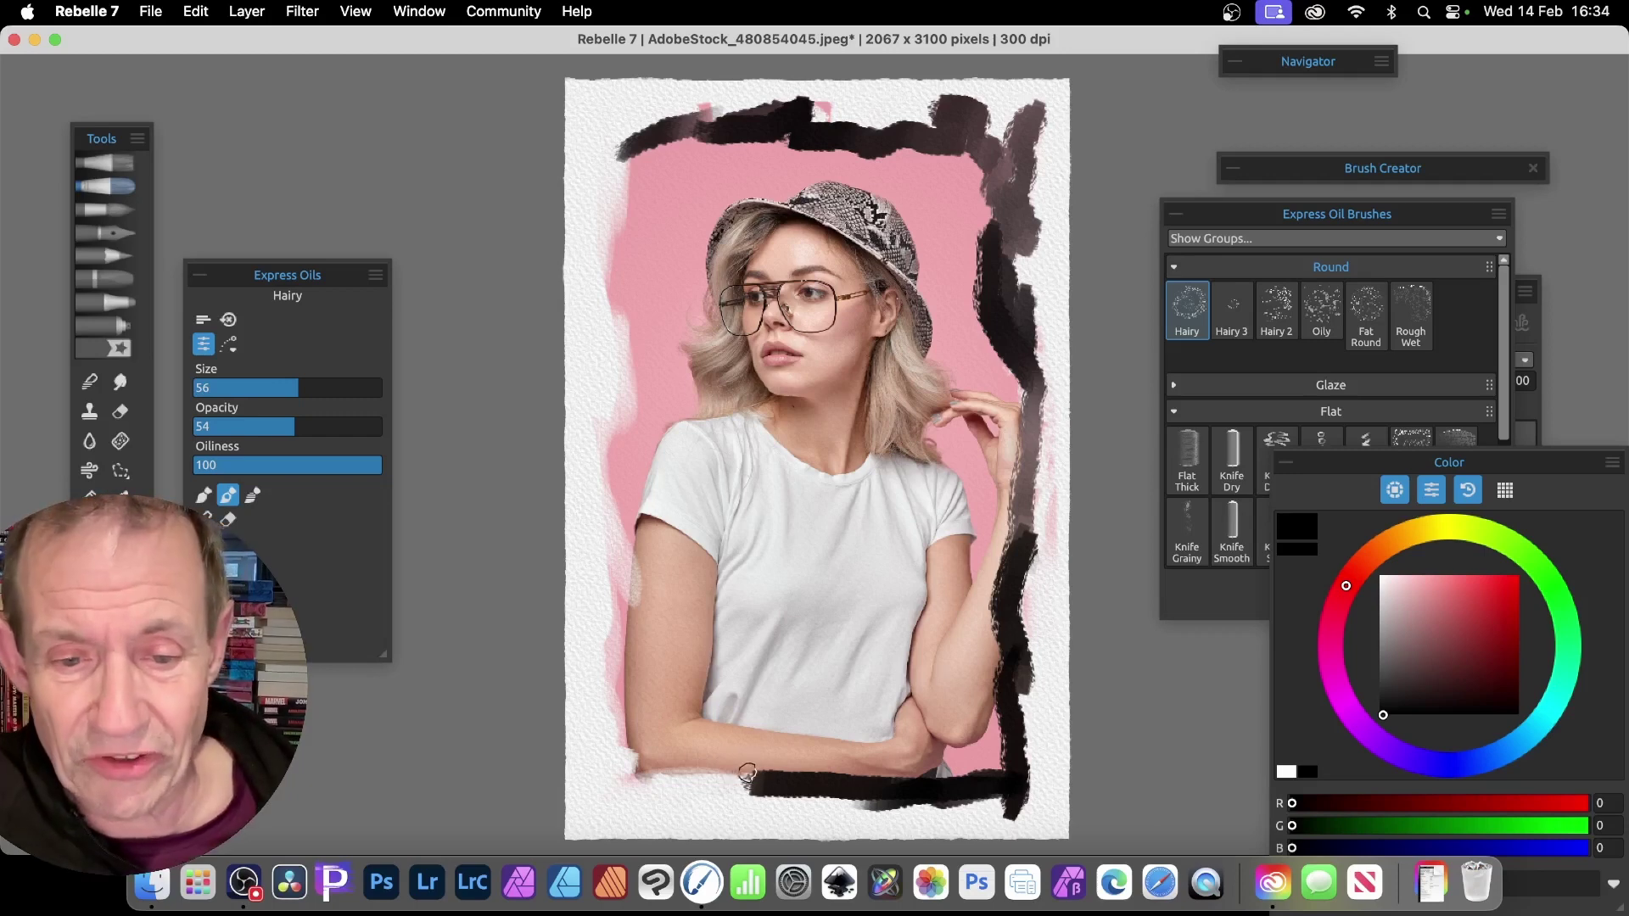
pyautogui.moveTo(746, 773)
pyautogui.mouseDown()
pyautogui.moveTo(627, 784)
pyautogui.moveTo(688, 772)
pyautogui.moveTo(637, 789)
pyautogui.moveTo(605, 704)
pyautogui.moveTo(626, 545)
pyautogui.moveTo(634, 579)
pyautogui.moveTo(610, 477)
pyautogui.moveTo(629, 493)
pyautogui.moveTo(611, 464)
pyautogui.moveTo(621, 326)
pyautogui.moveTo(643, 254)
pyautogui.moveTo(600, 288)
pyautogui.moveTo(626, 157)
pyautogui.moveTo(625, 266)
pyautogui.moveTo(613, 298)
pyautogui.moveTo(638, 167)
pyautogui.moveTo(617, 147)
pyautogui.moveTo(636, 116)
pyautogui.moveTo(761, 146)
pyautogui.mouseUp()
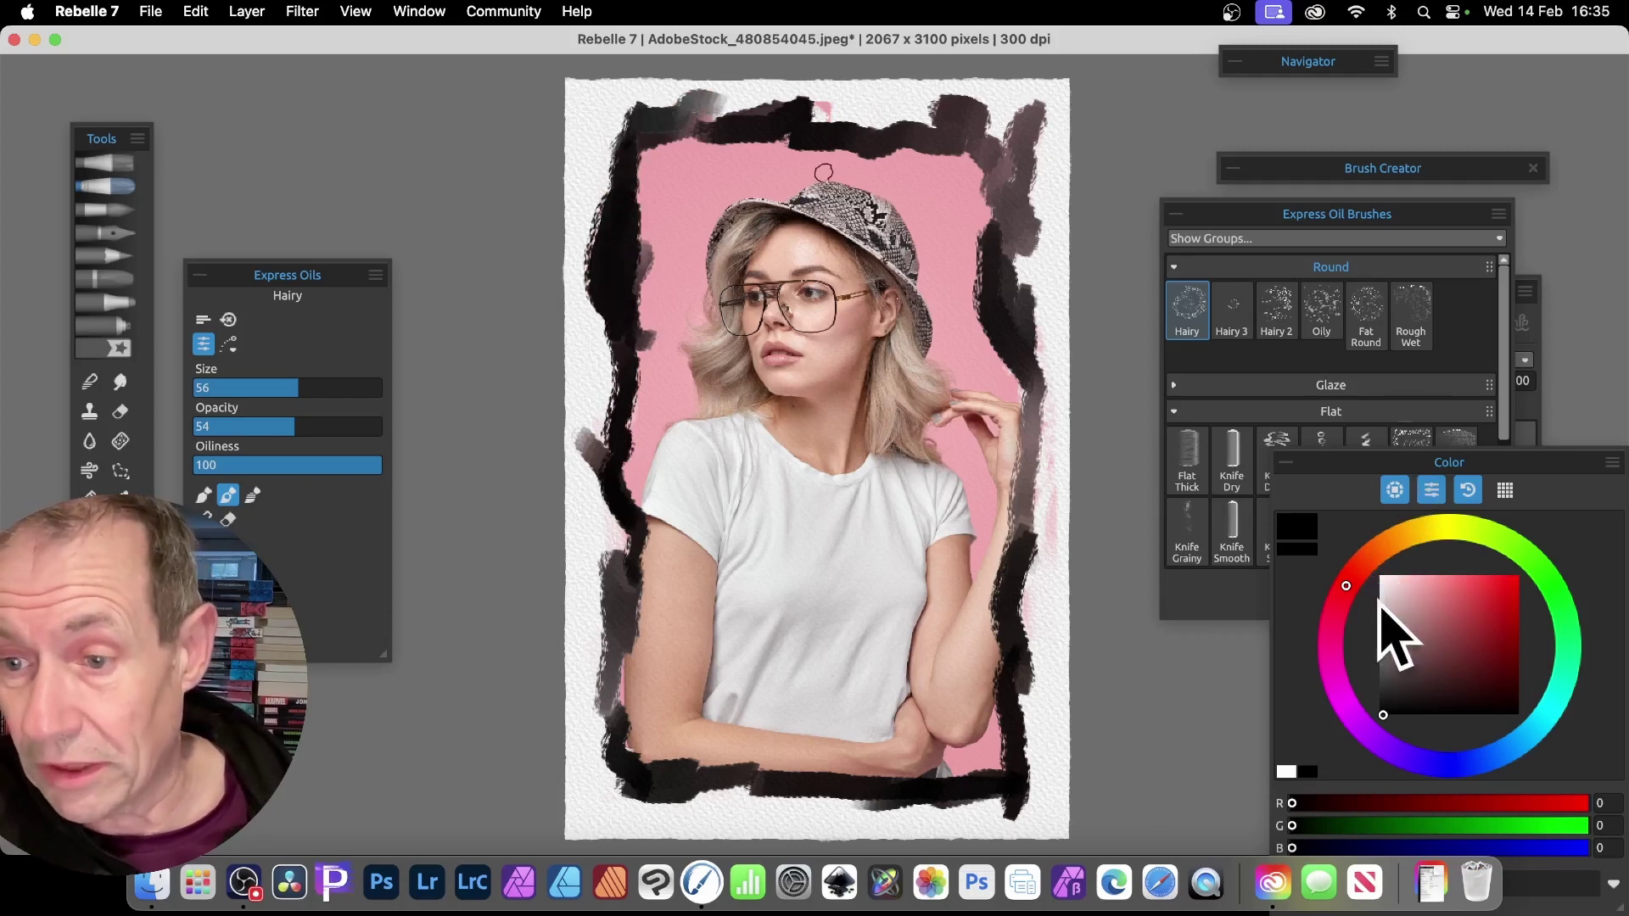
# Paint white strokes along the frame's top, right and left edges with the Express Oils Hairy brush, reducing its size to 29.
pyautogui.moveTo(1378, 598); pyautogui.dragTo(1378, 577)
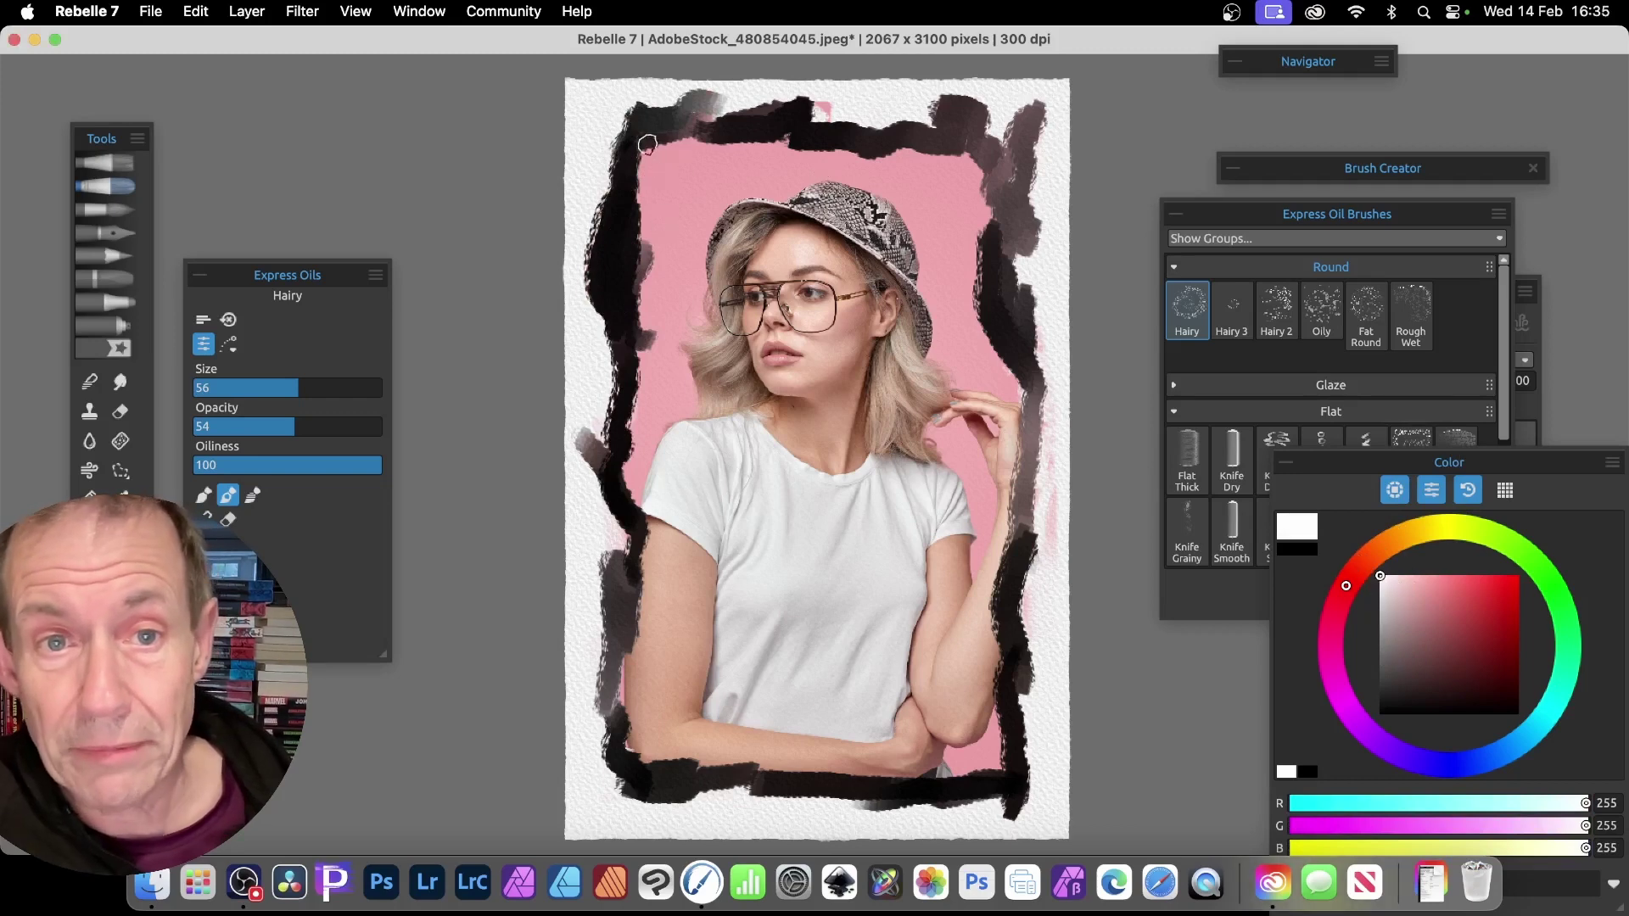
pyautogui.moveTo(648, 144); pyautogui.dragTo(767, 123)
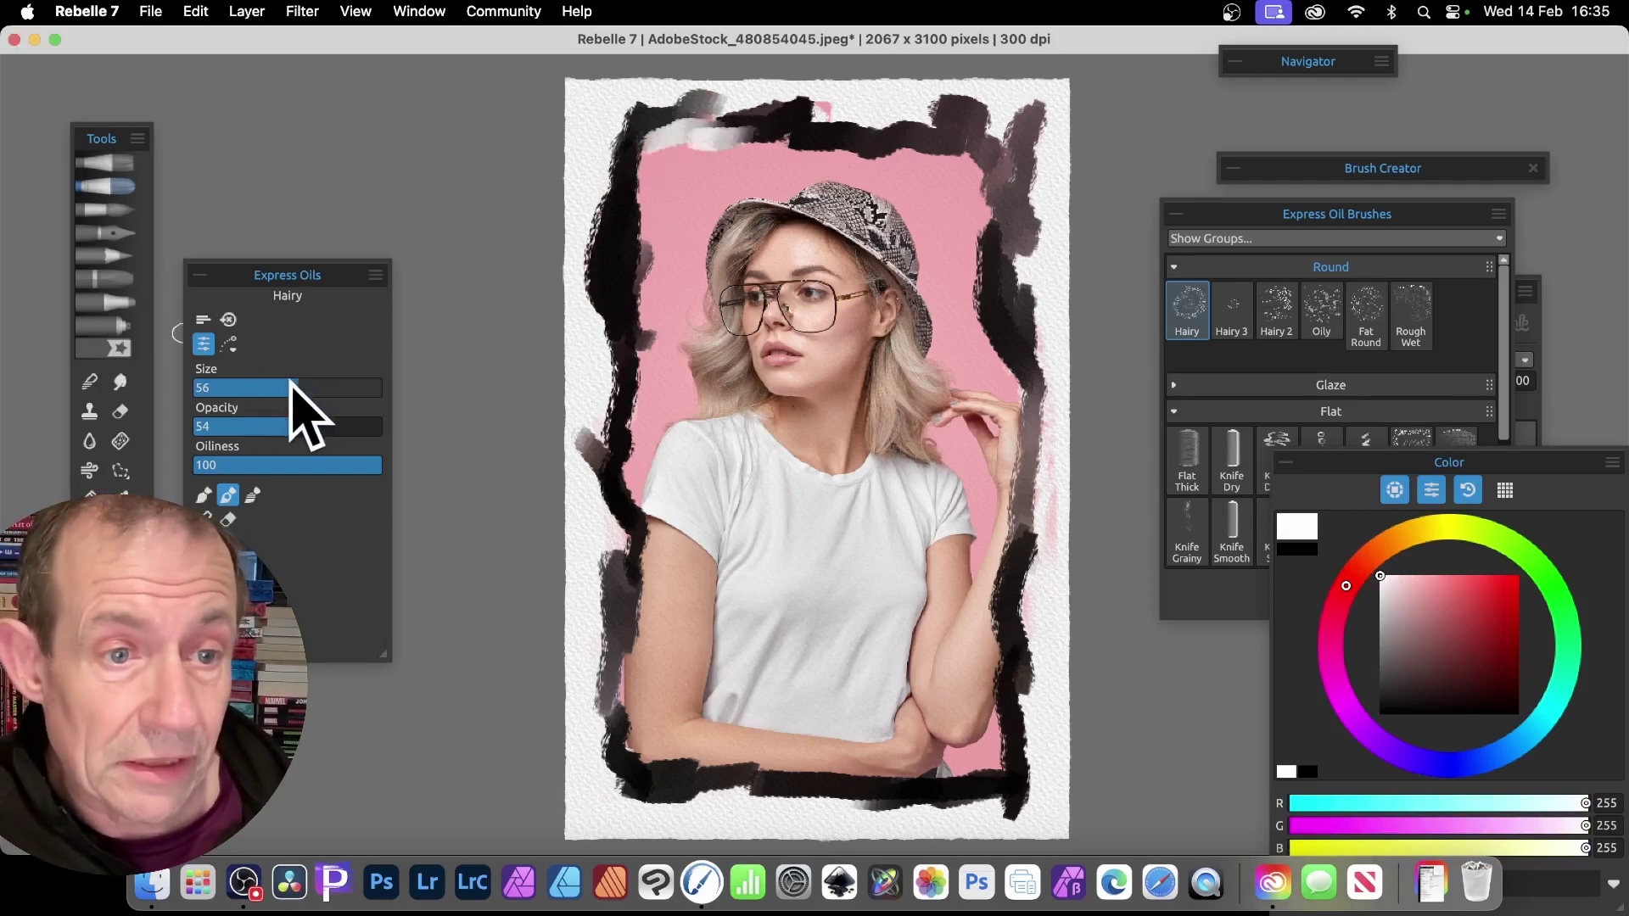
pyautogui.moveTo(290, 383); pyautogui.dragTo(209, 387)
pyautogui.moveTo(694, 138)
pyautogui.mouseDown()
pyautogui.moveTo(999, 162)
pyautogui.moveTo(978, 245)
pyautogui.moveTo(986, 346)
pyautogui.moveTo(1011, 396)
pyautogui.mouseUp()
pyautogui.moveTo(614, 254); pyautogui.dragTo(639, 410)
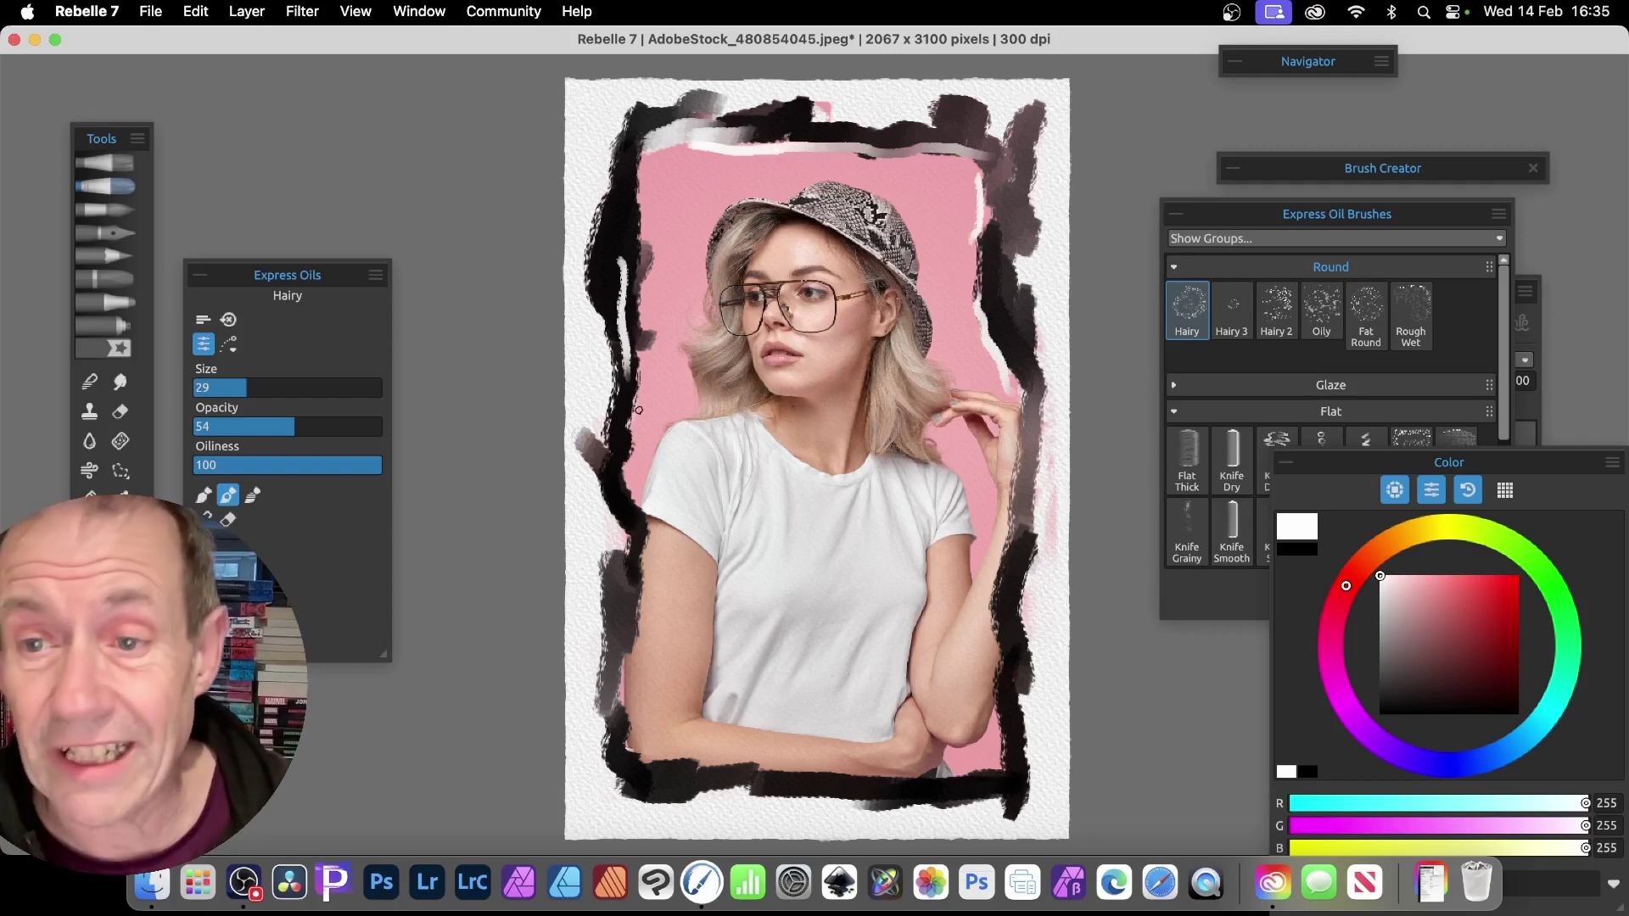
# Rearrange the floating Color, brush and Layers panels so that the Layers panel is fully accessible.
pyautogui.click(427, 10)
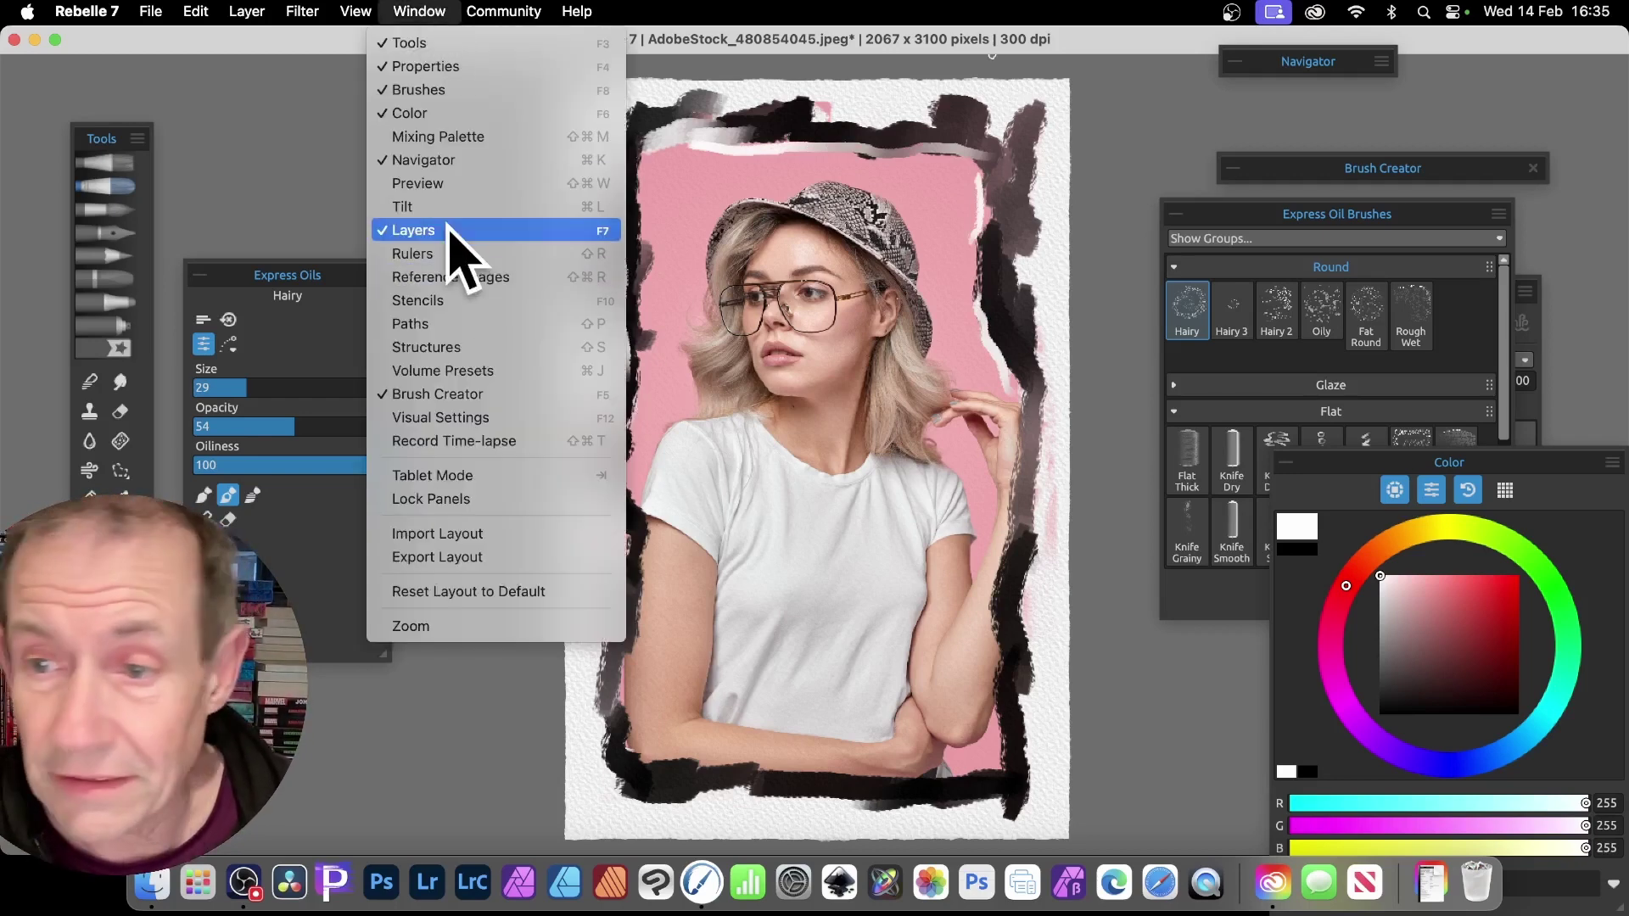
pyautogui.click(1454, 485)
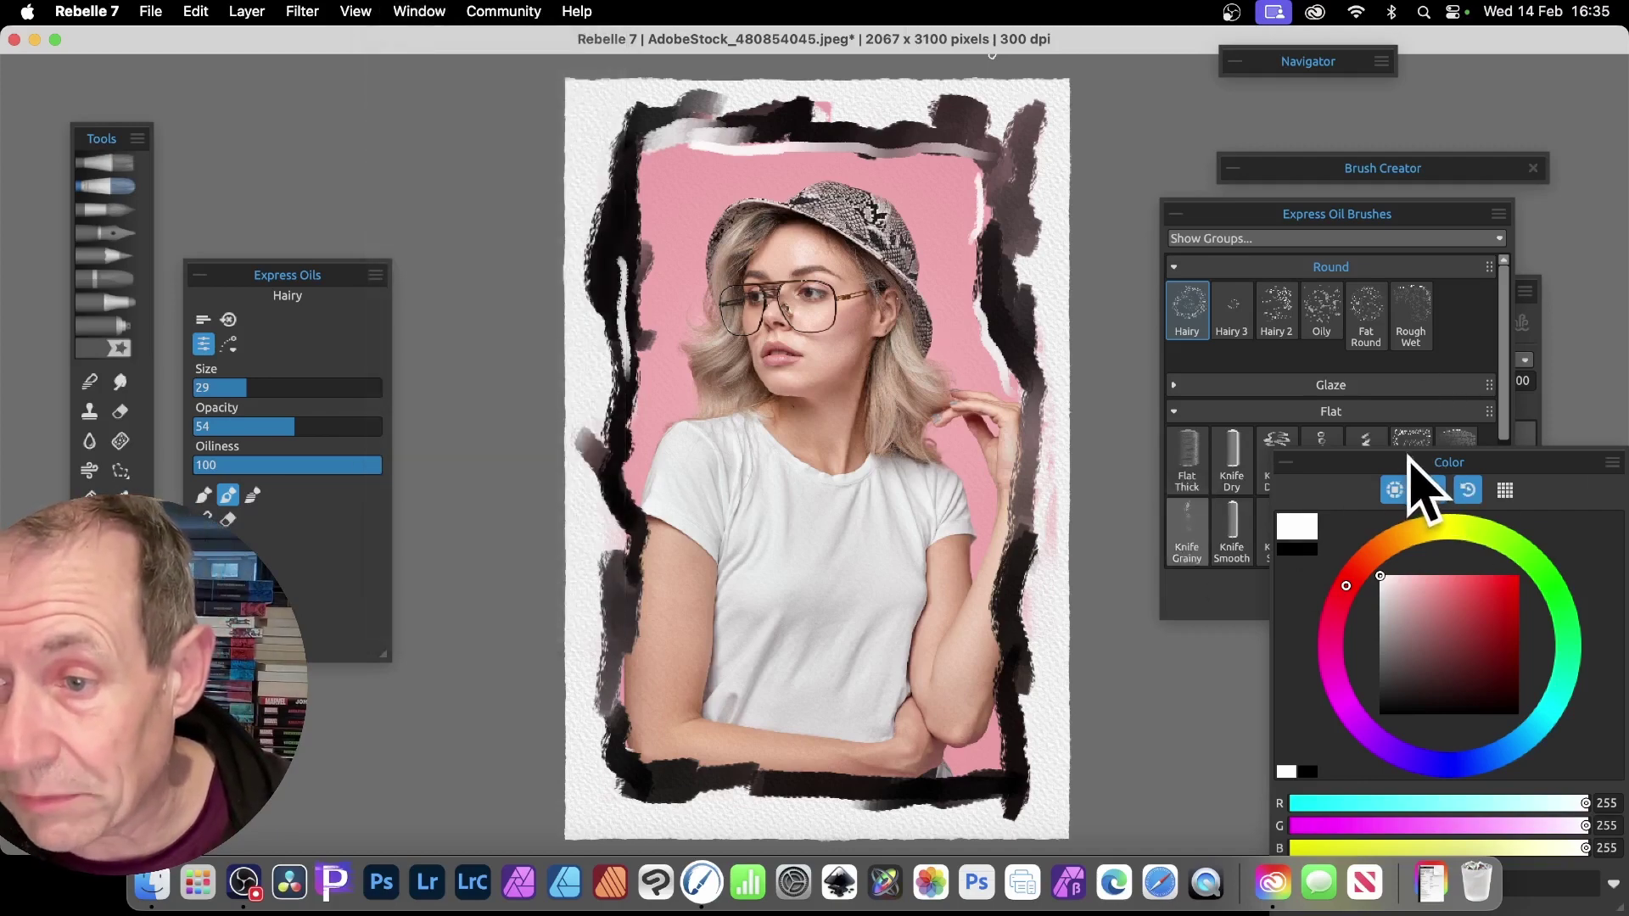
pyautogui.moveTo(1408, 458)
pyautogui.mouseDown()
pyautogui.moveTo(1147, 632)
pyautogui.moveTo(1400, 674)
pyautogui.mouseUp()
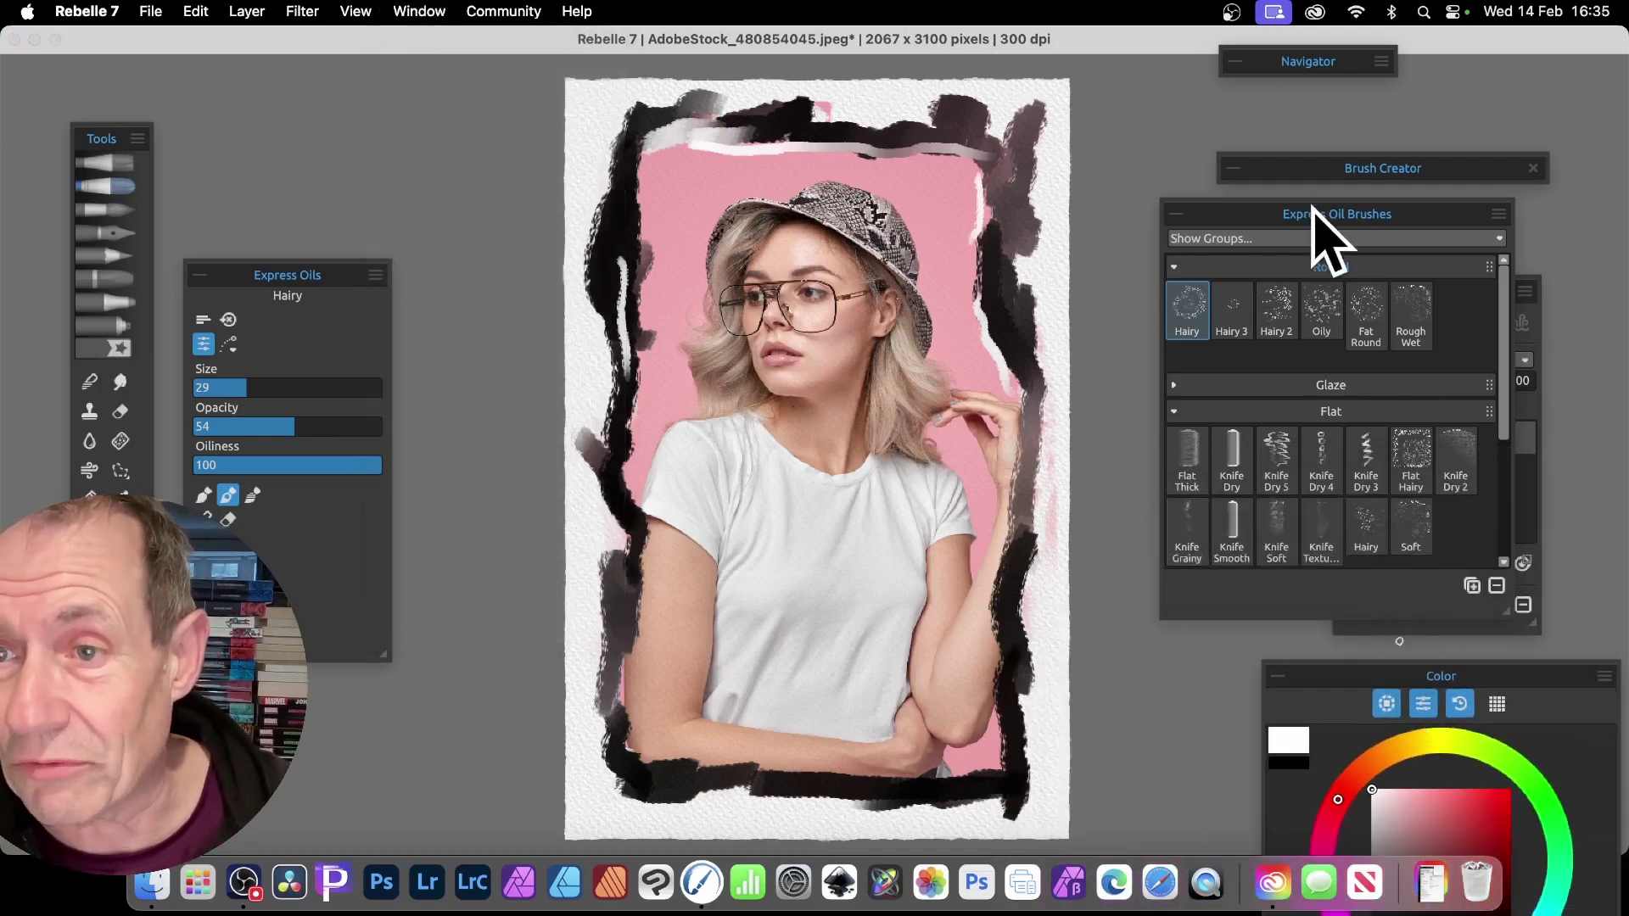
pyautogui.moveTo(1313, 206)
pyautogui.mouseDown()
pyautogui.moveTo(1586, 327)
pyautogui.moveTo(1378, 338)
pyautogui.mouseUp()
pyautogui.moveTo(1469, 291)
pyautogui.mouseDown()
pyautogui.moveTo(1212, 213)
pyautogui.moveTo(1288, 207)
pyautogui.mouseUp()
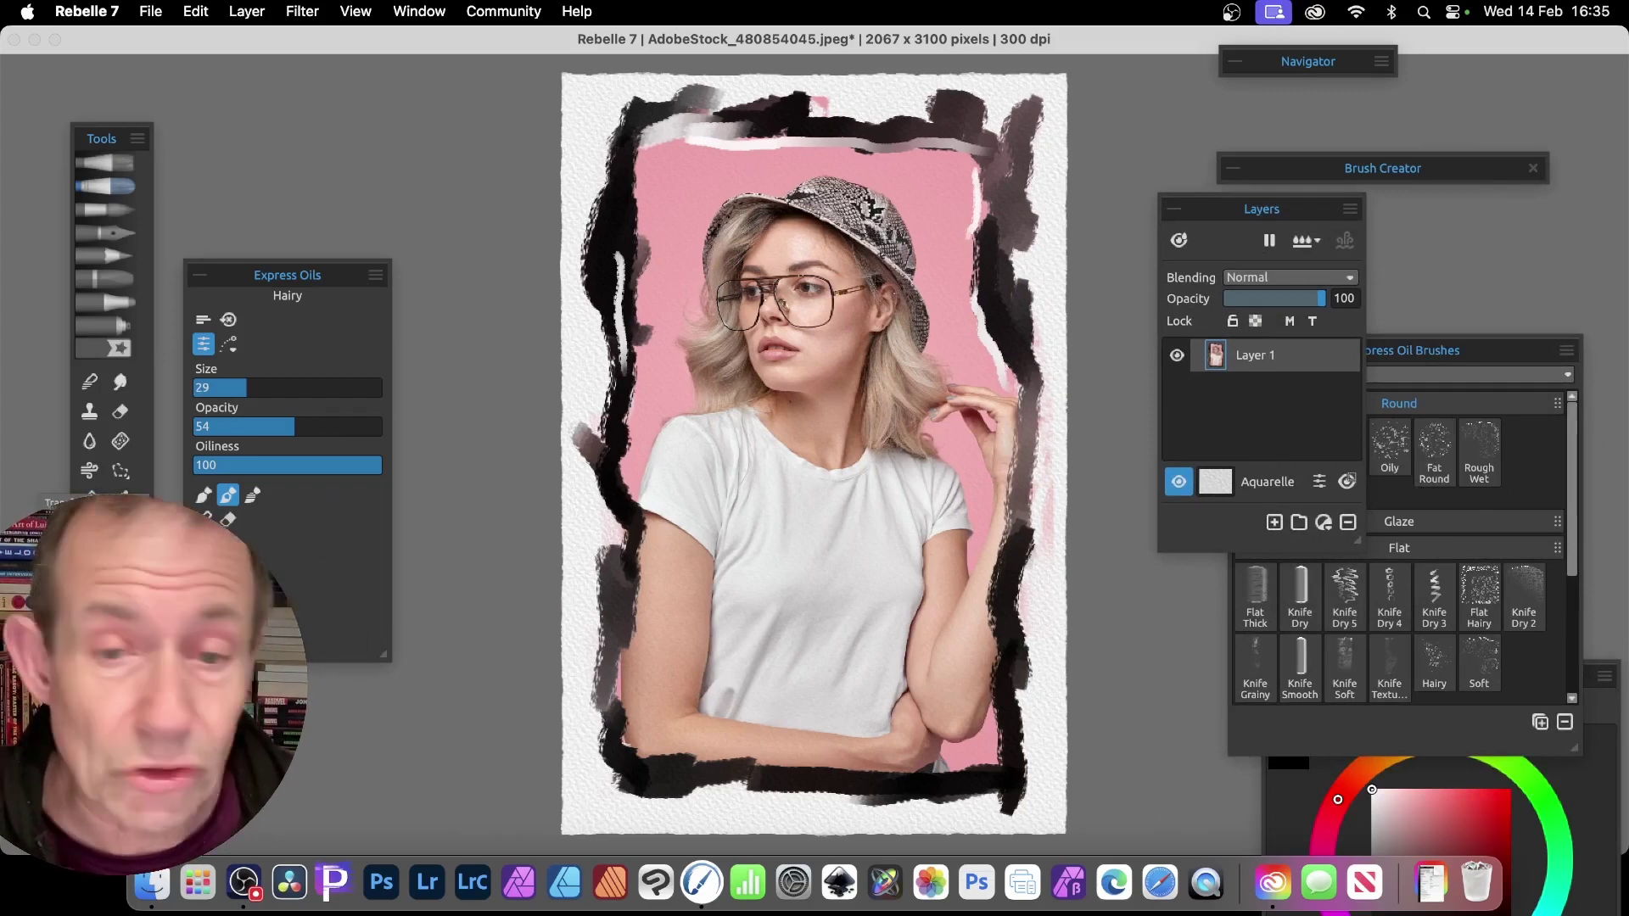
# Transform the photo layer by moving it to X -37 and Y 24.
pyautogui.press('super+t')
pyautogui.moveTo(757, 412); pyautogui.dragTo(711, 303)
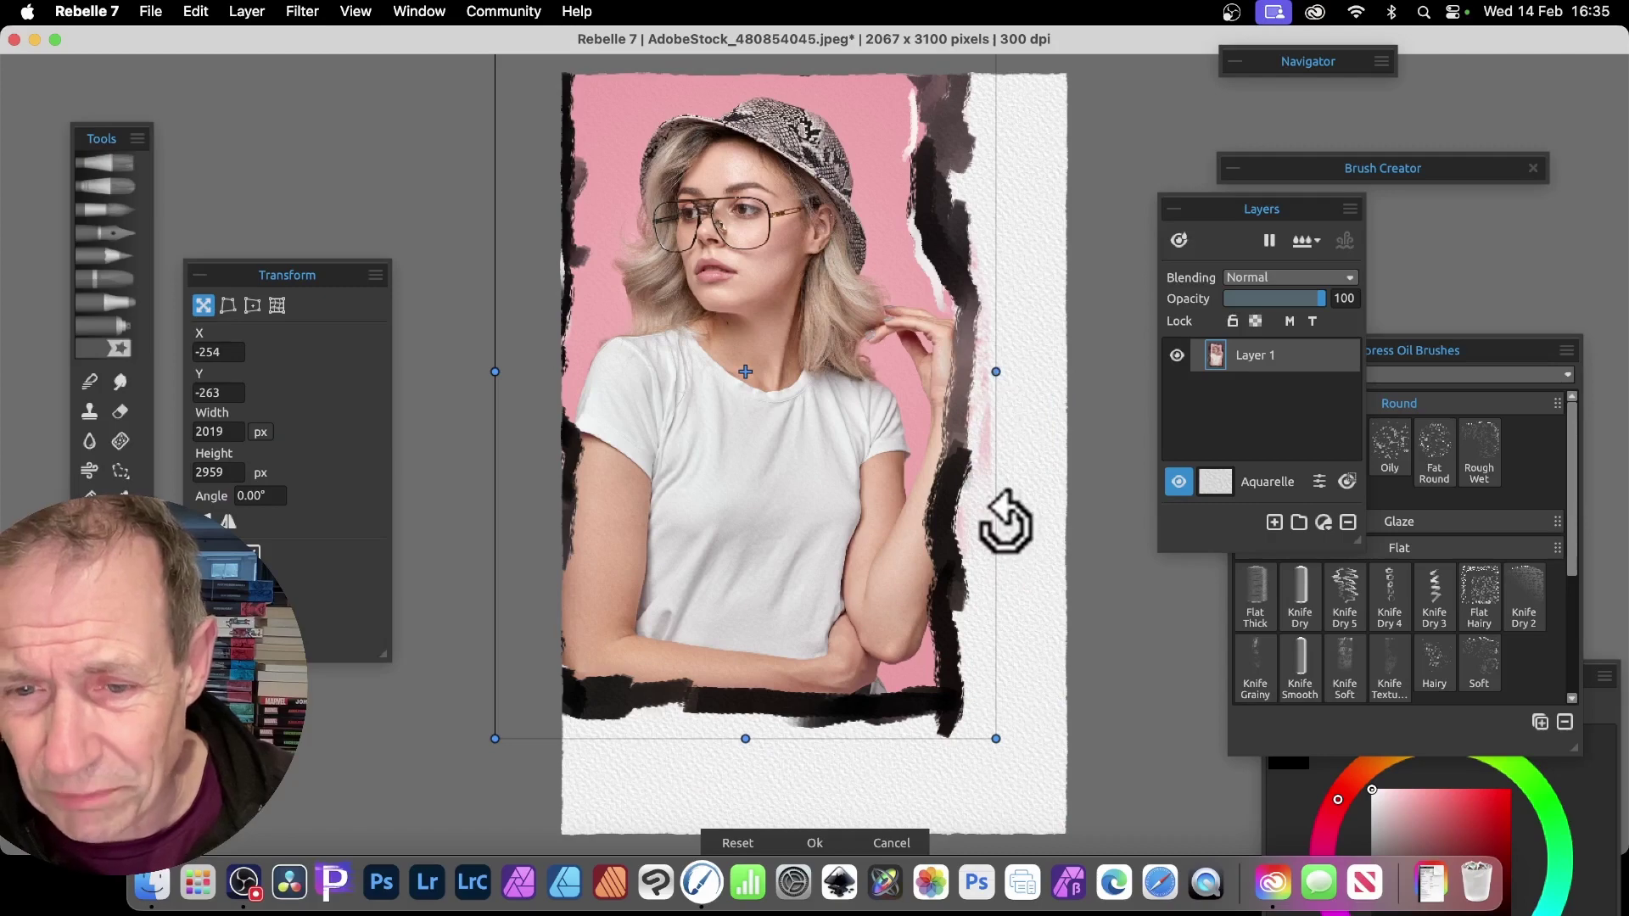
pyautogui.moveTo(796, 376); pyautogui.dragTo(758, 375)
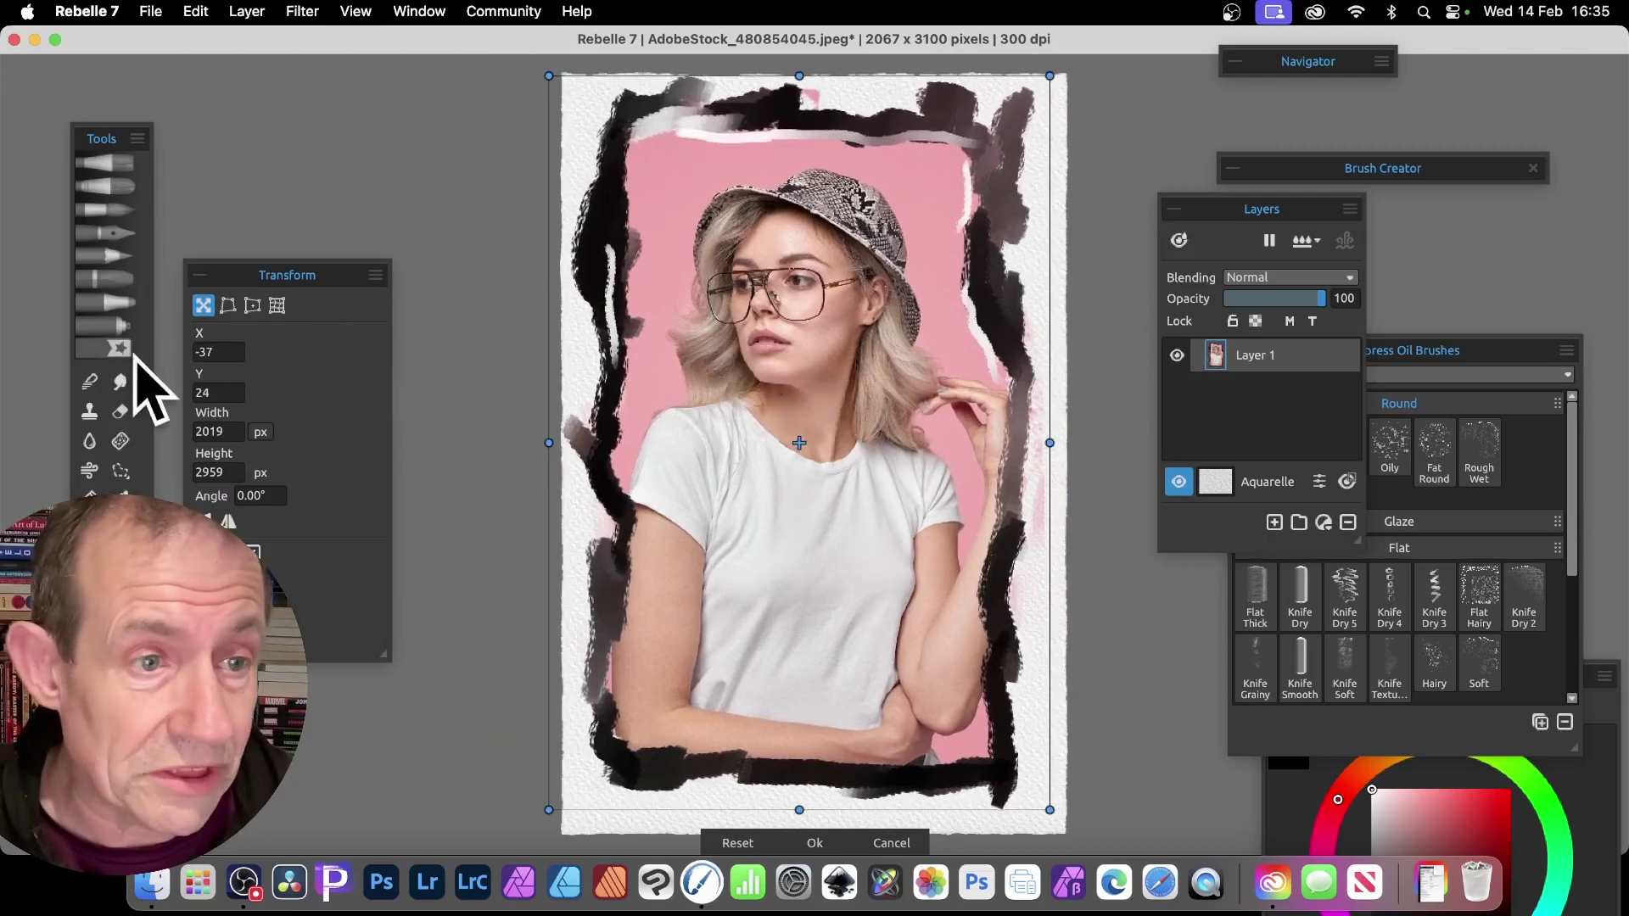
# Erase the stray pink marks outside the frame's right and top borders with the Liner marker at size 75.
pyautogui.click(106, 304)
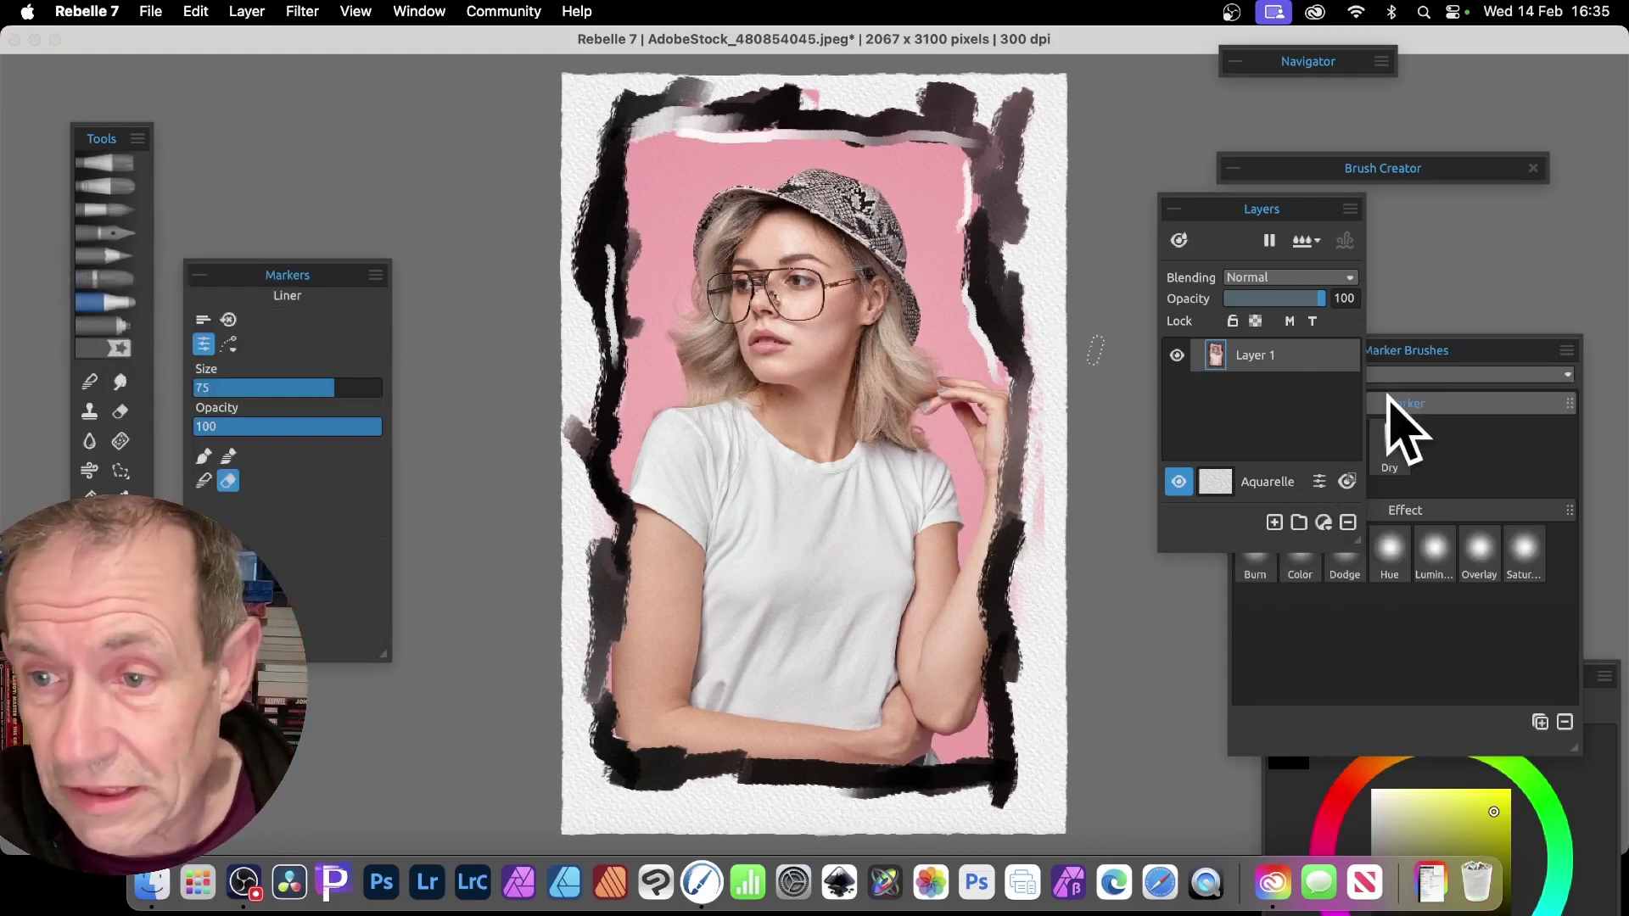
pyautogui.click(1465, 379)
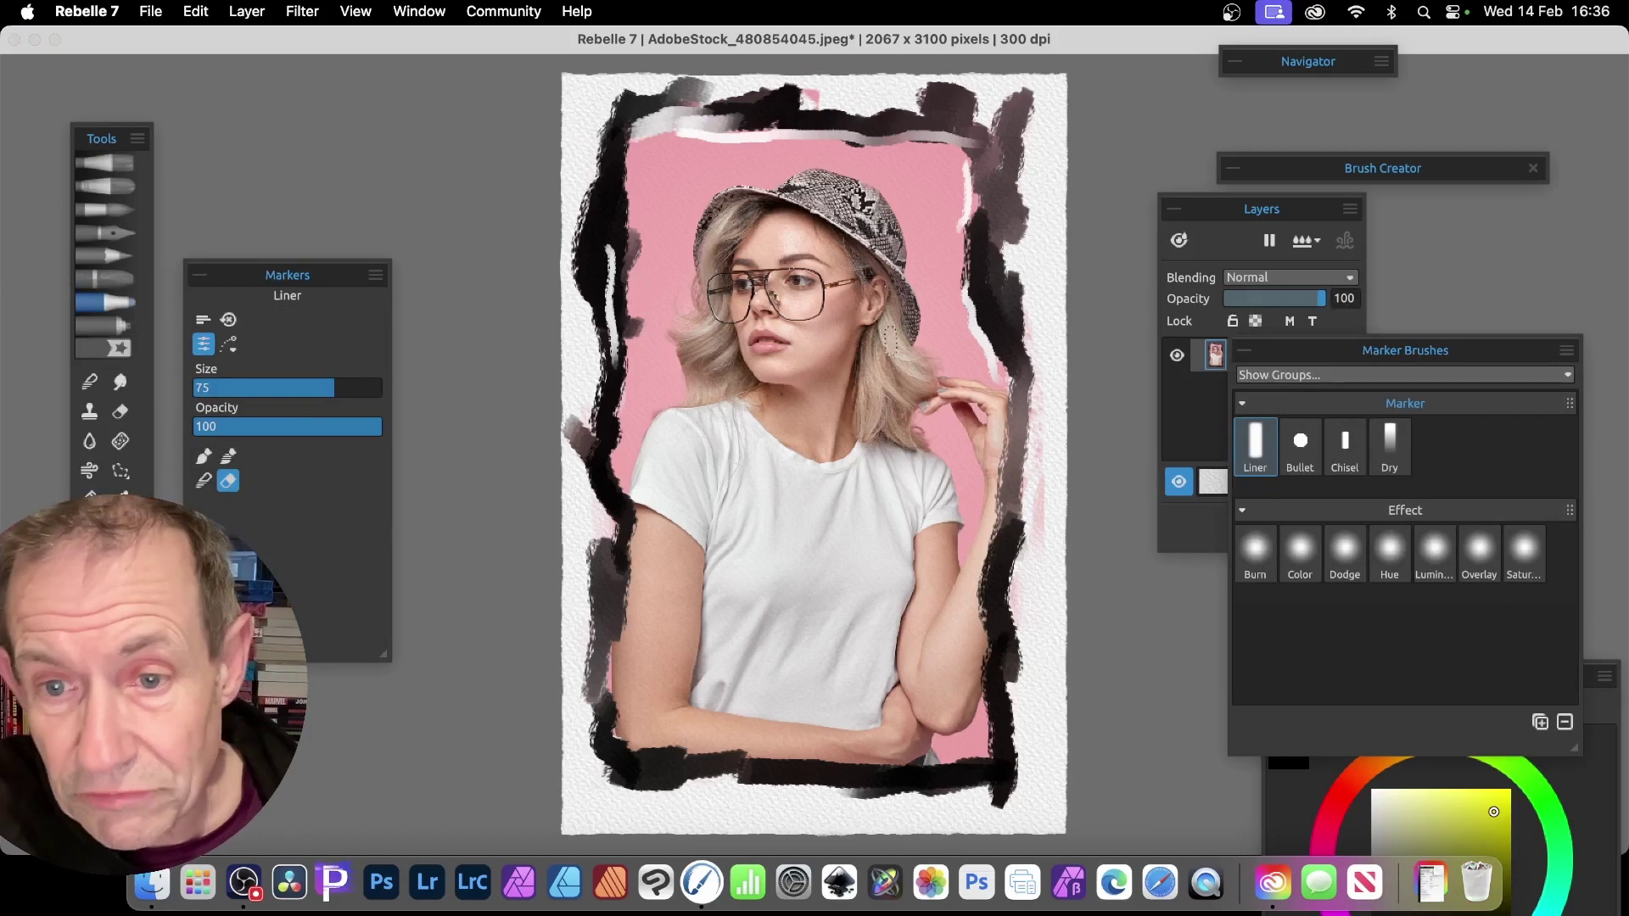
pyautogui.moveTo(1038, 458)
pyautogui.mouseDown()
pyautogui.moveTo(1045, 396)
pyautogui.moveTo(1033, 553)
pyautogui.mouseUp()
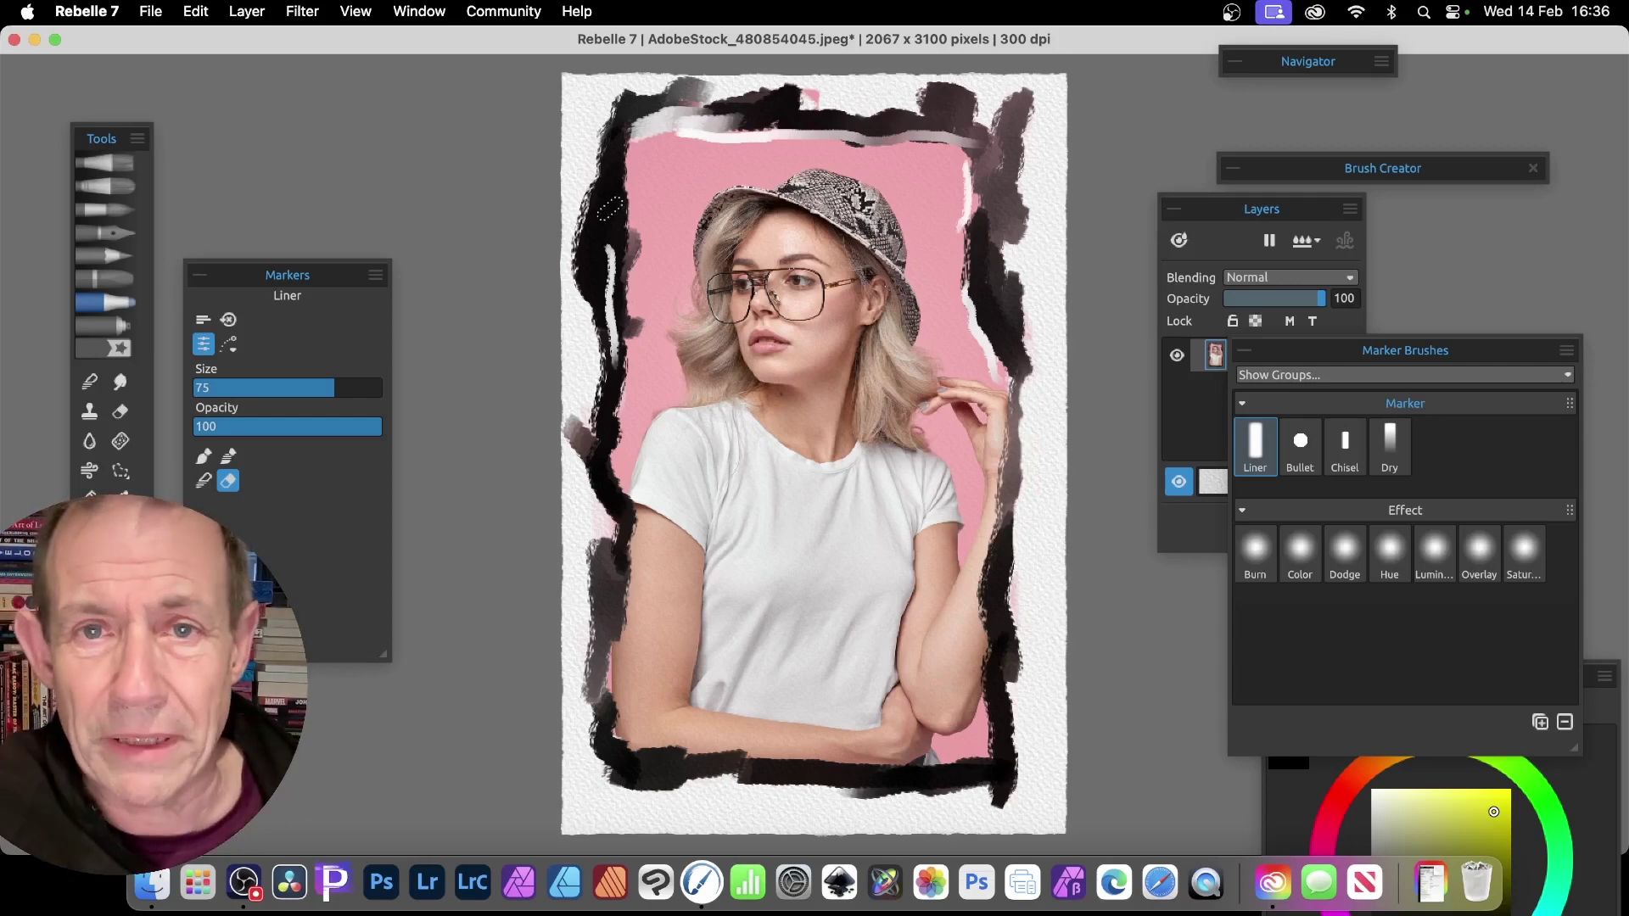
pyautogui.moveTo(813, 96); pyautogui.dragTo(773, 102)
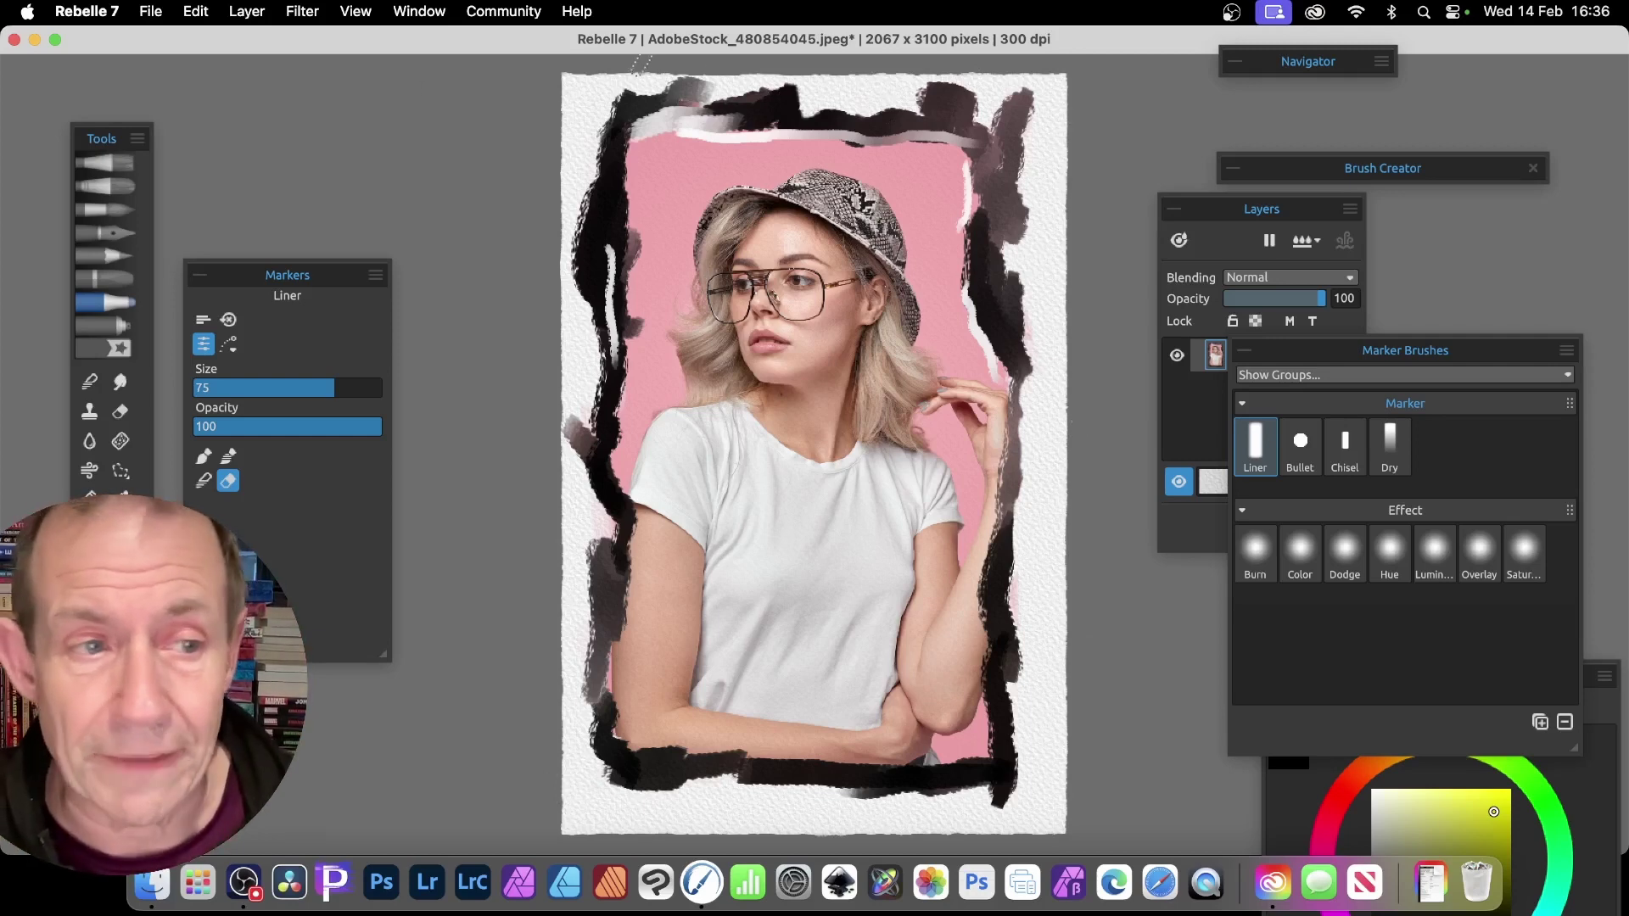
# Scale the photo layer down to 1752 by 2616 px and position it at X 115, Y 195 within the paper.
pyautogui.click(91, 496)
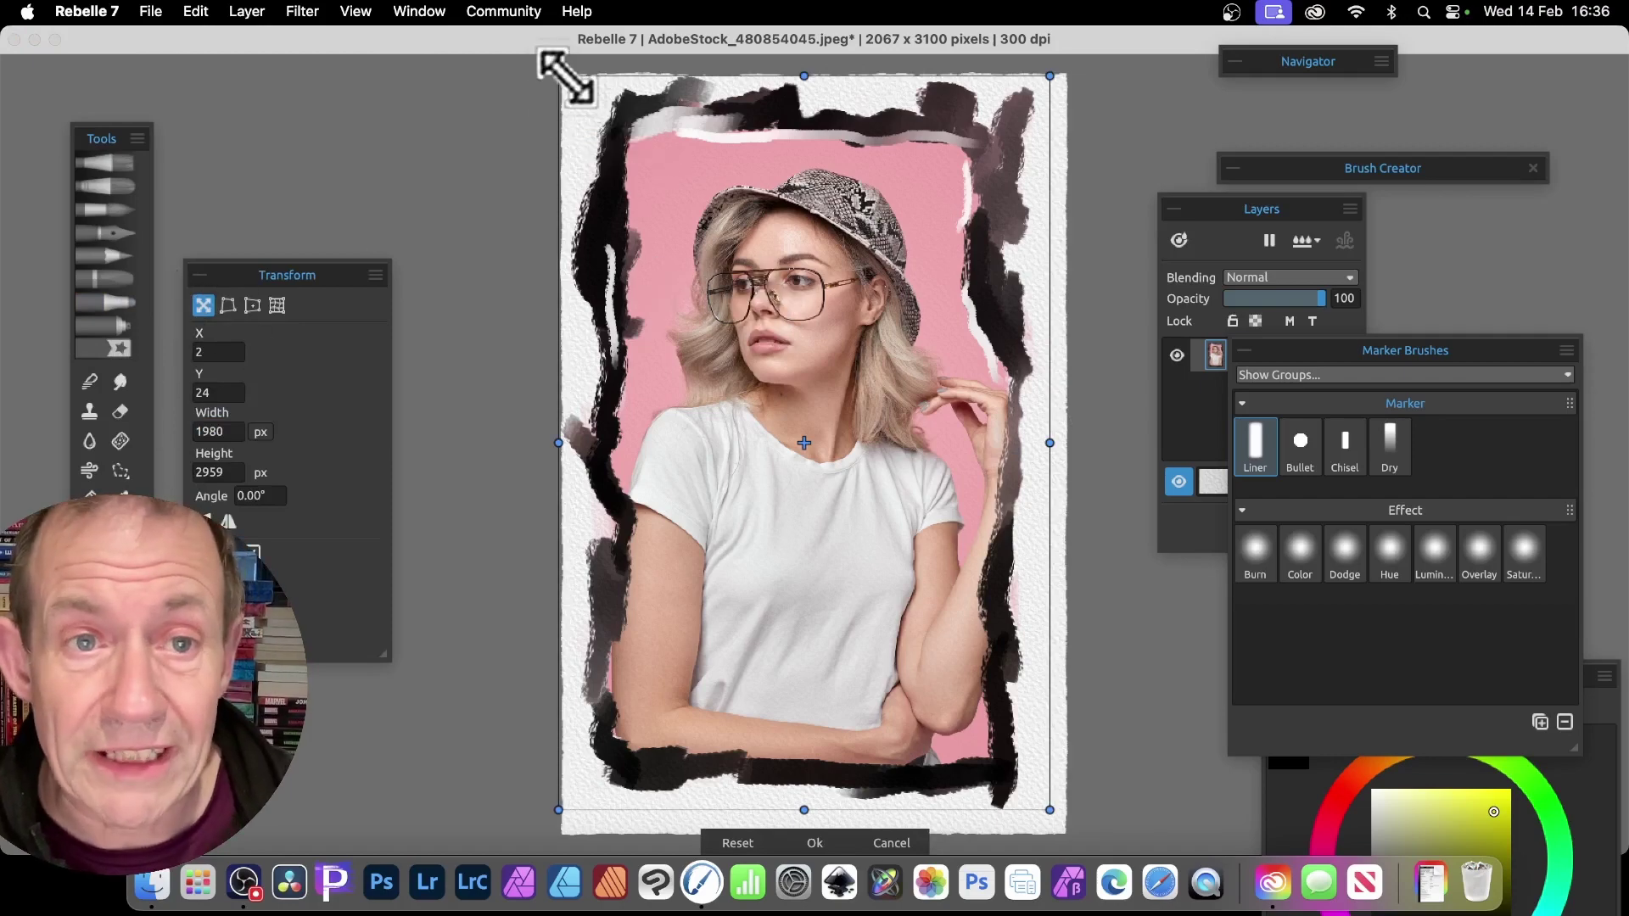
pyautogui.moveTo(560, 76); pyautogui.dragTo(670, 160)
pyautogui.moveTo(791, 310); pyautogui.dragTo(763, 266)
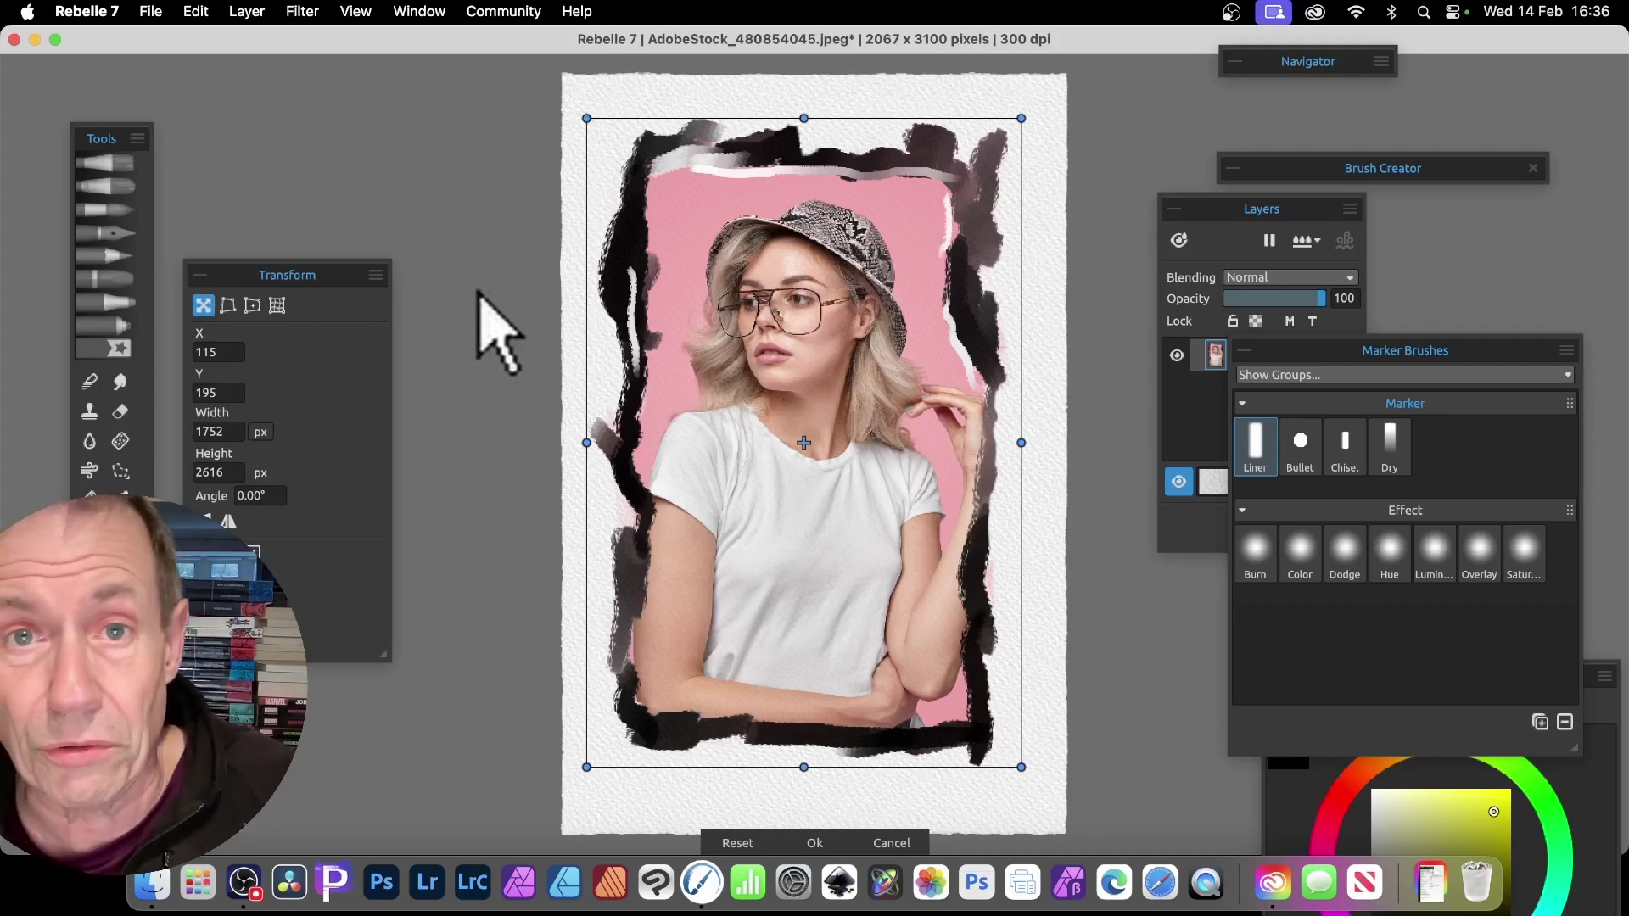
pyautogui.press('Return')
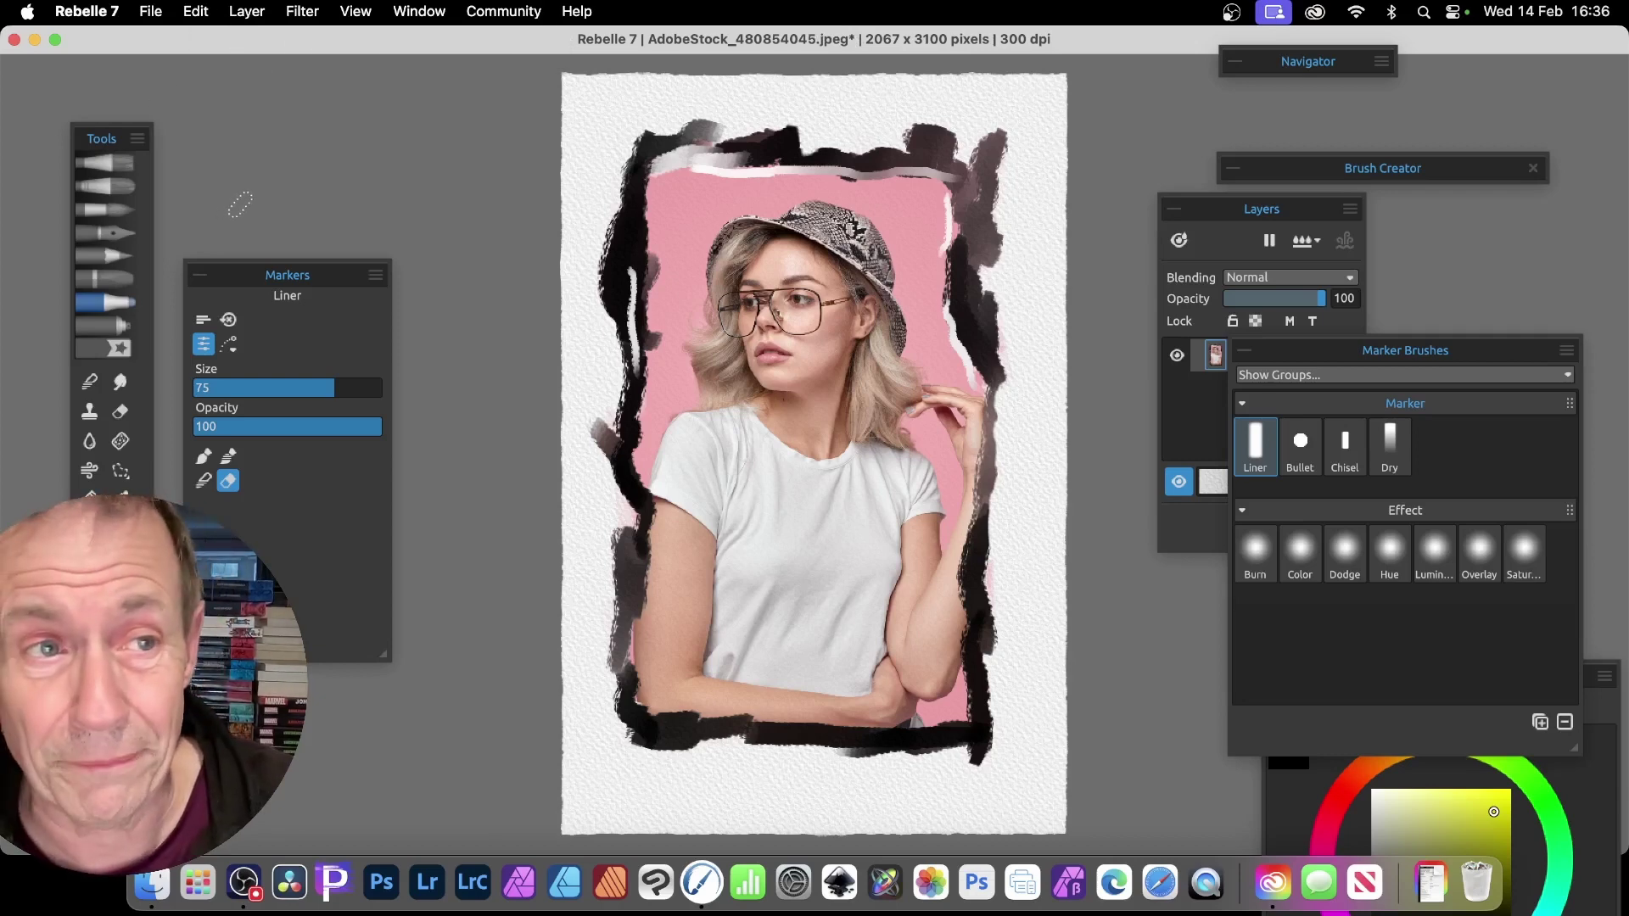
# Duplicate the photo layer and select the original Layer 1 beneath the copy.
pyautogui.click(262, 9)
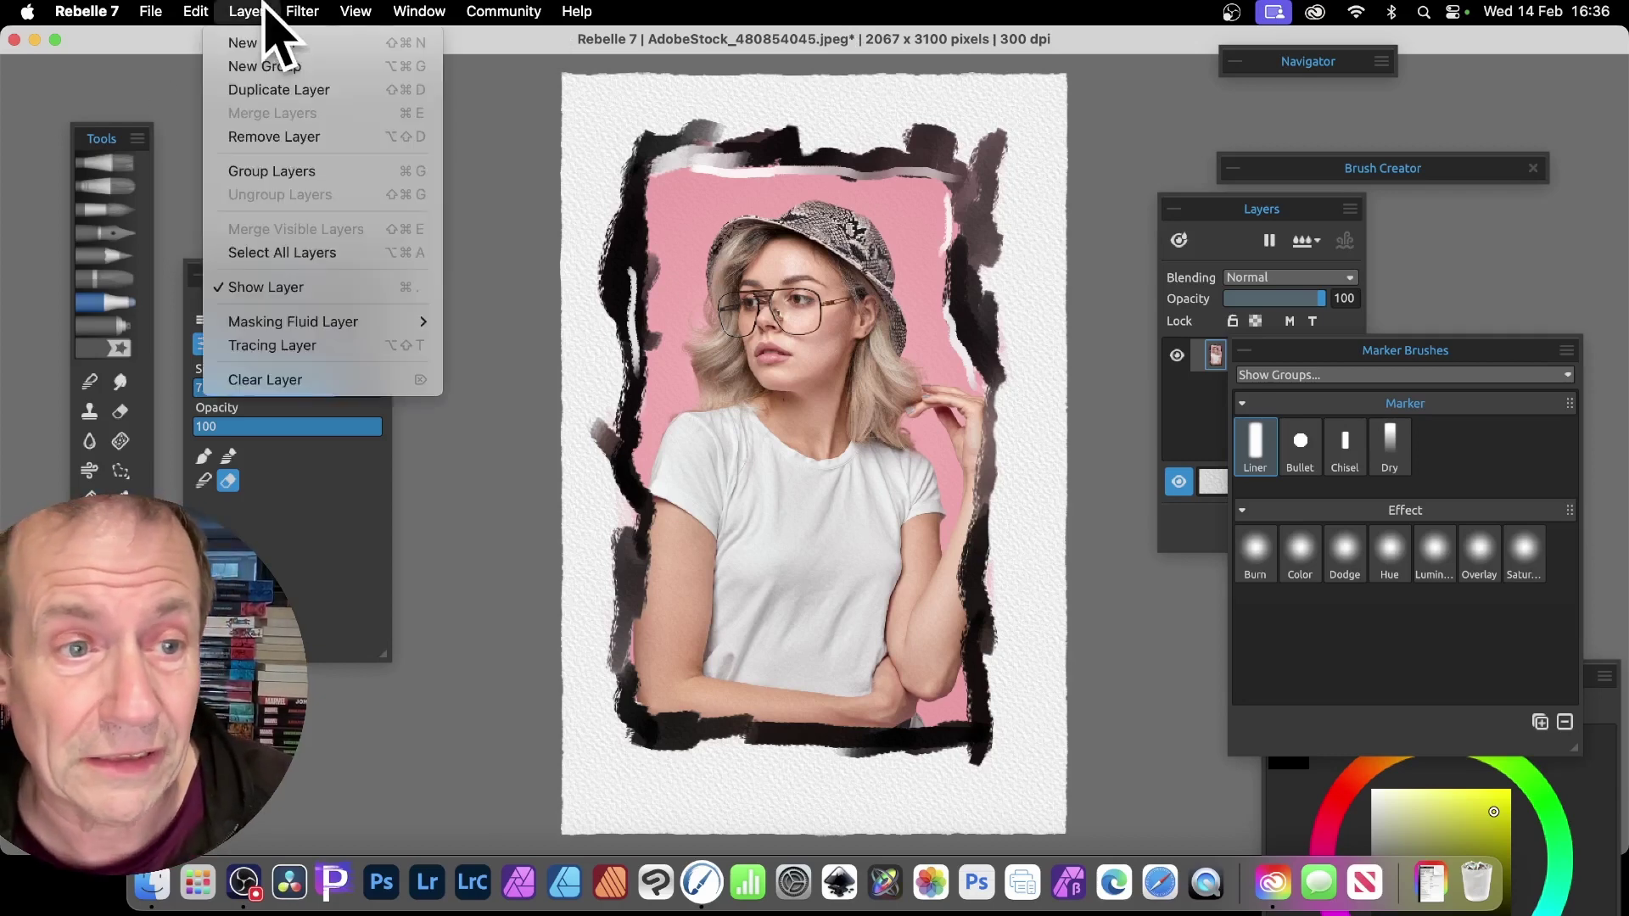
pyautogui.click(297, 91)
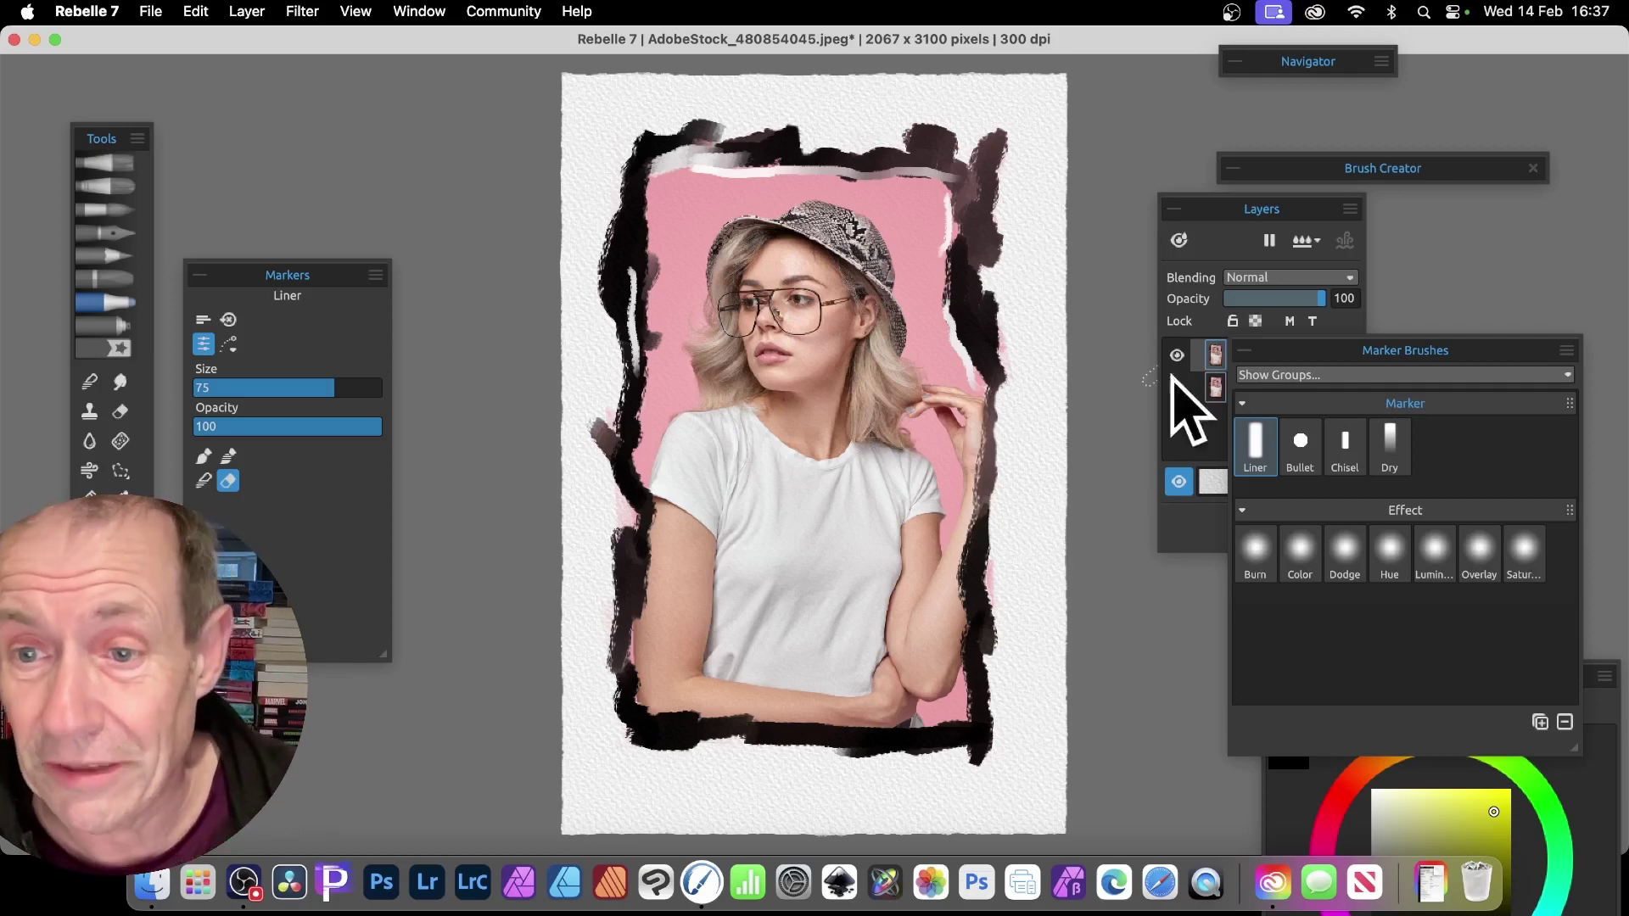
pyautogui.click(1219, 392)
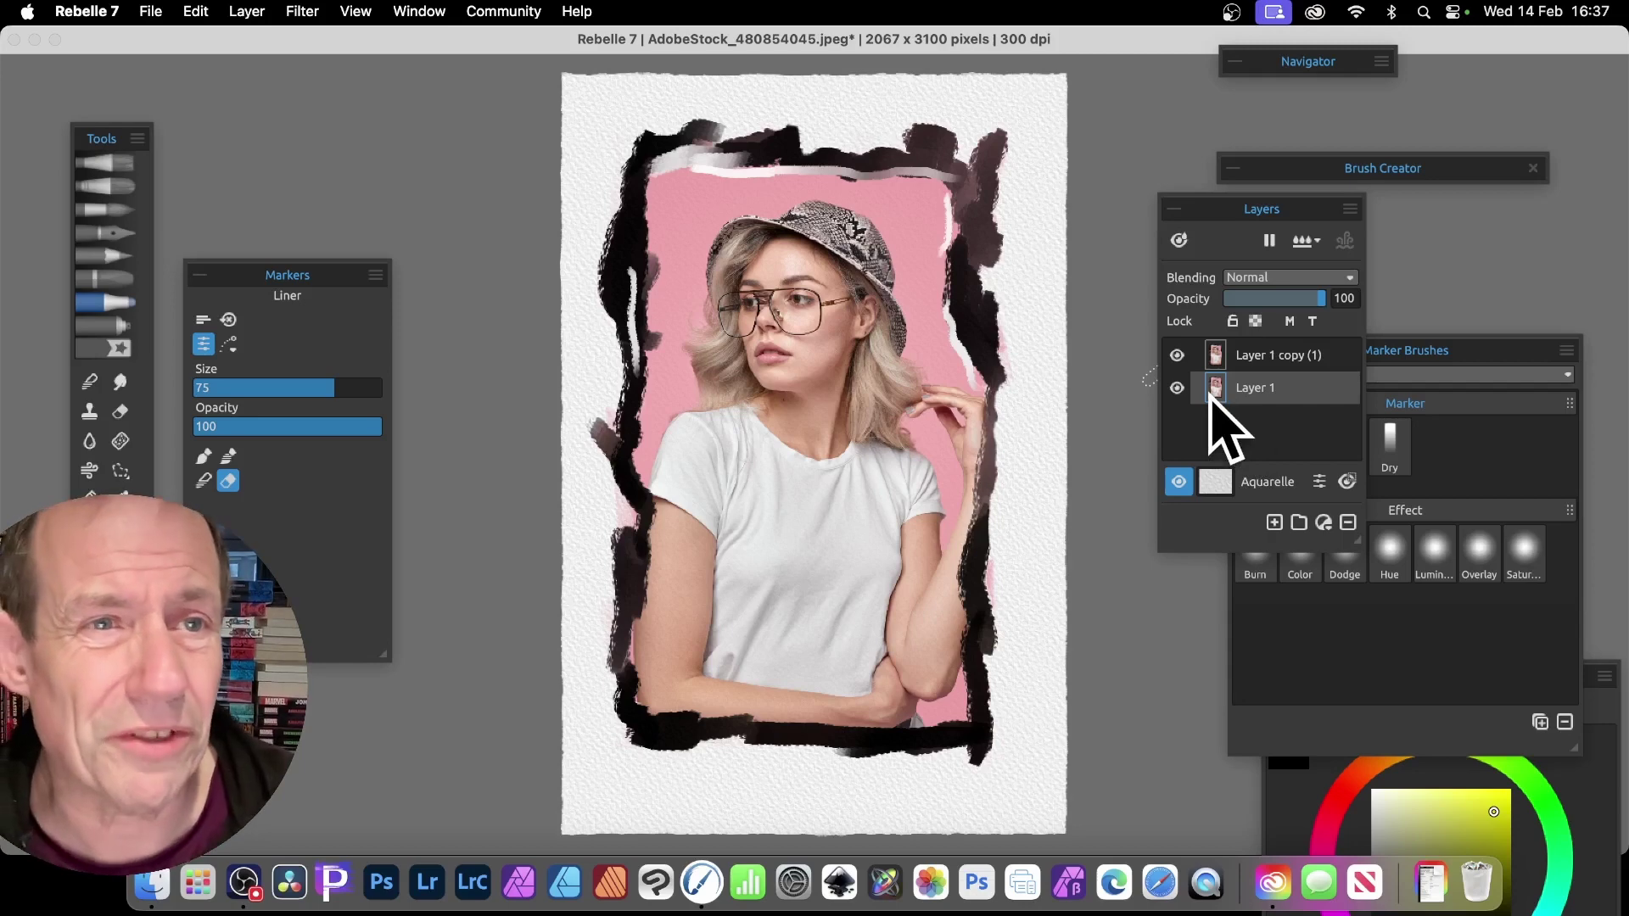
pyautogui.click(298, 11)
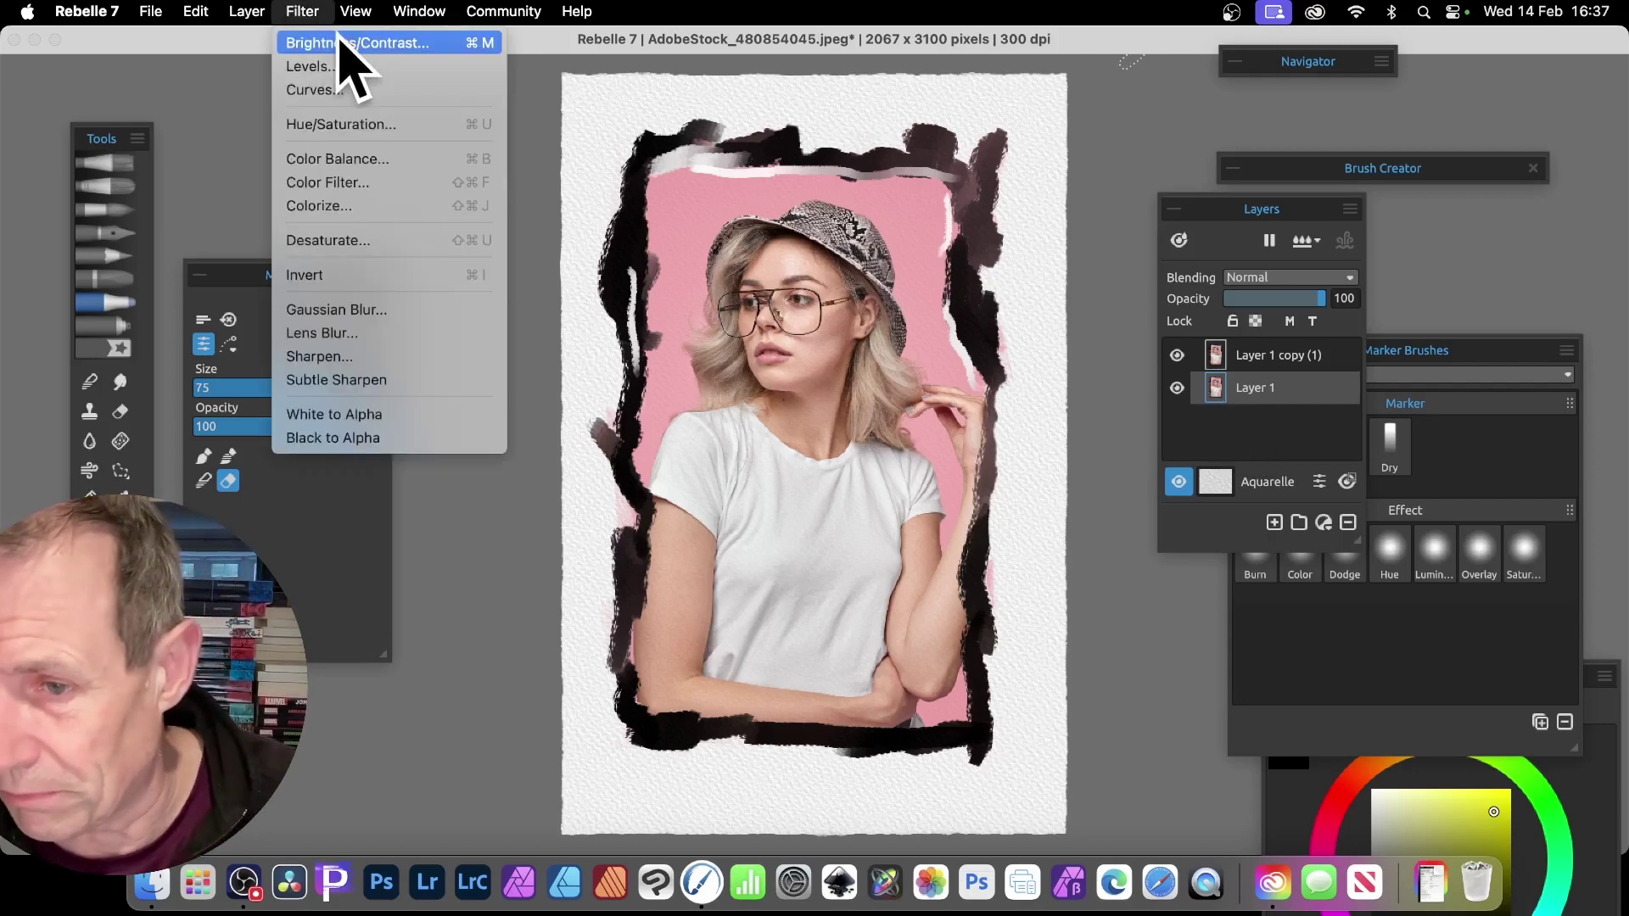
pyautogui.click(1419, 490)
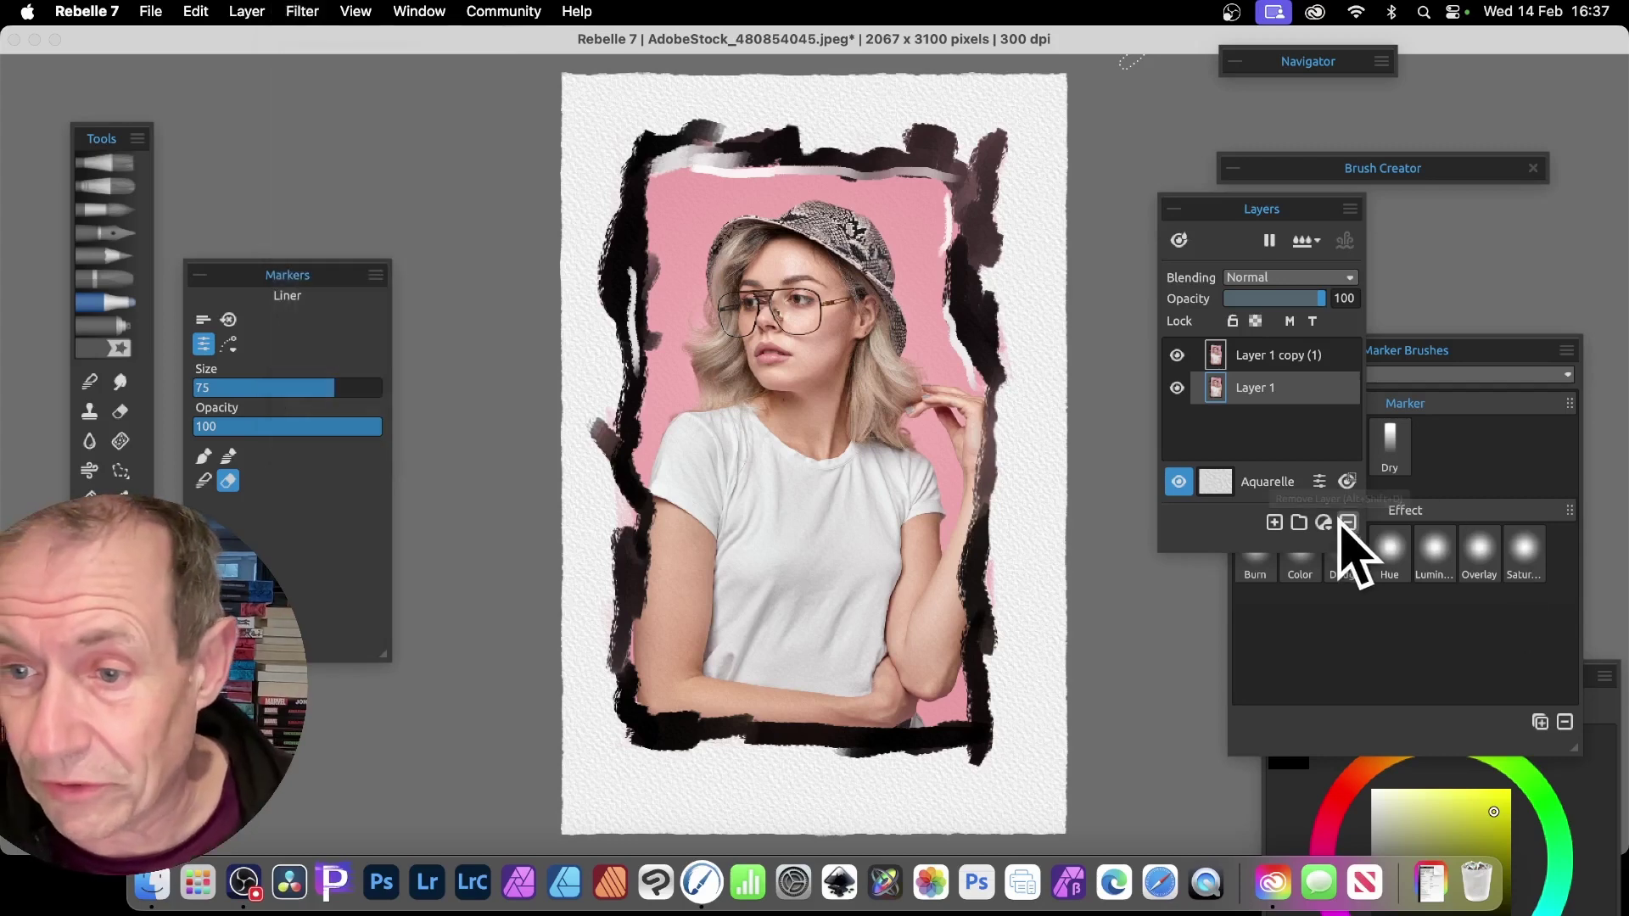
pyautogui.click(1324, 522)
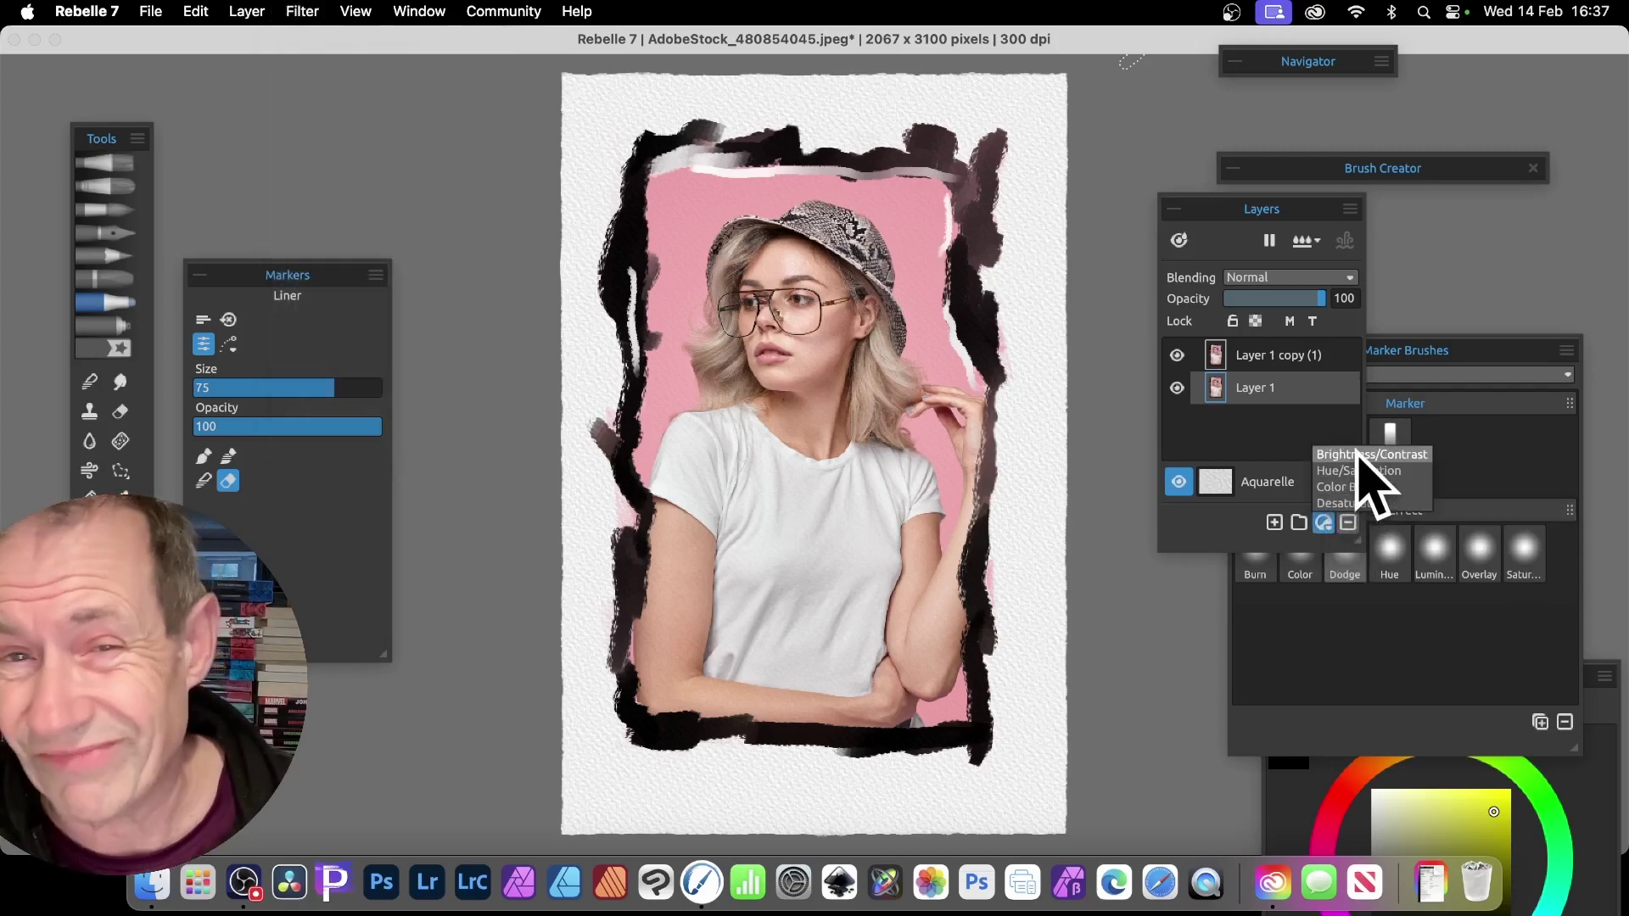
pyautogui.click(982, 425)
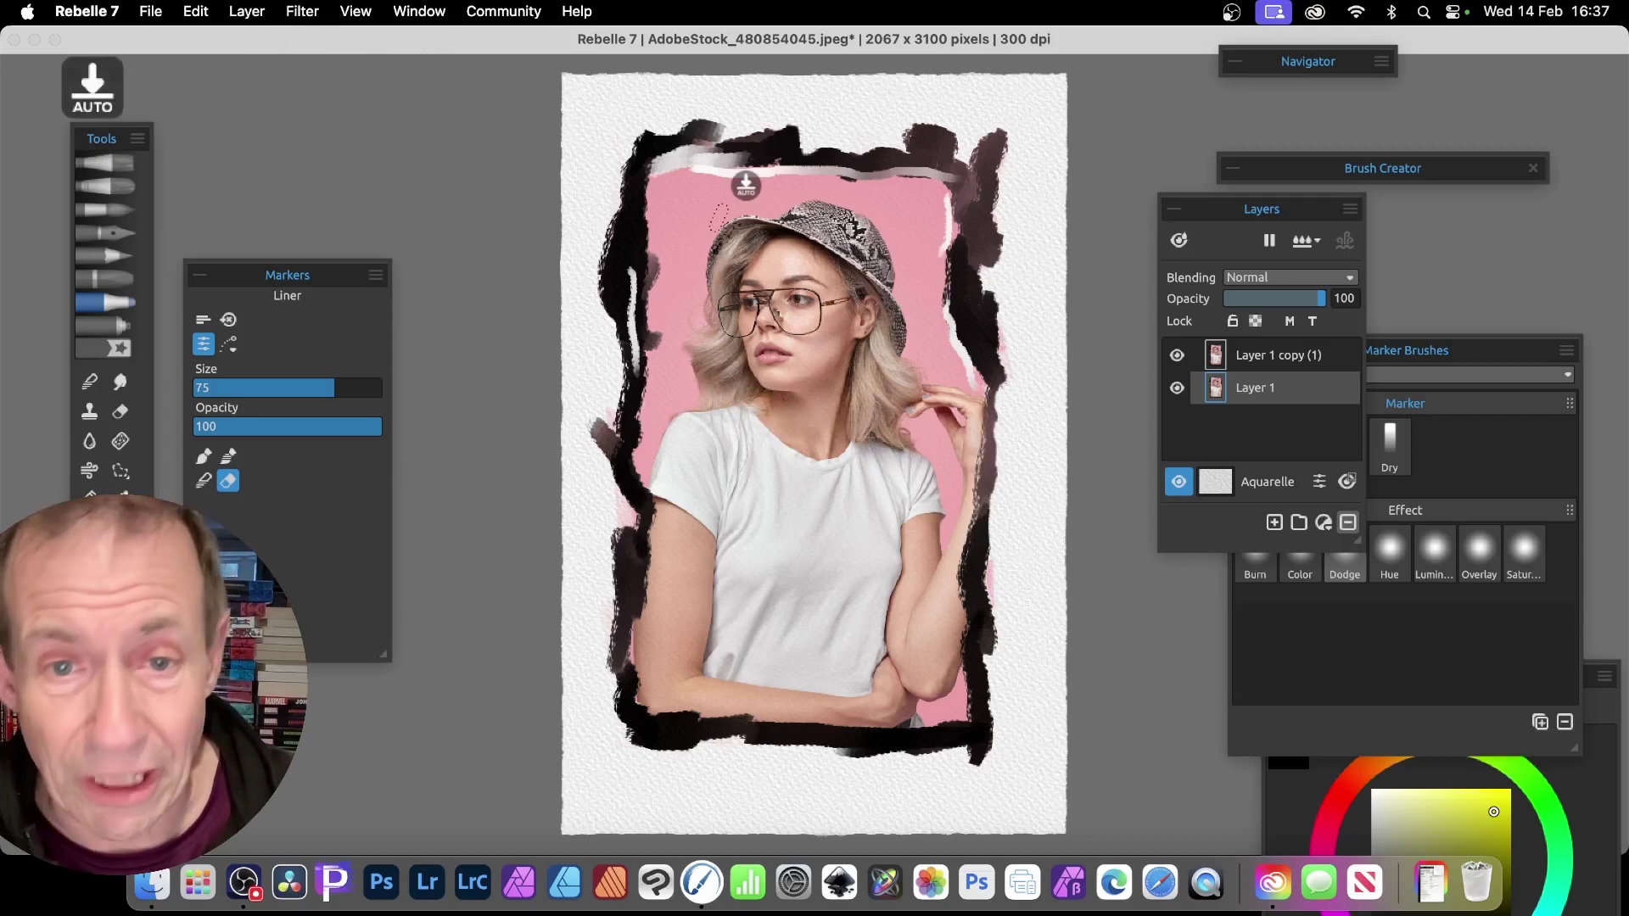
# Turn Layer 1 fully black by applying Hue/Saturation with Lightness set to -100.
pyautogui.click(303, 10)
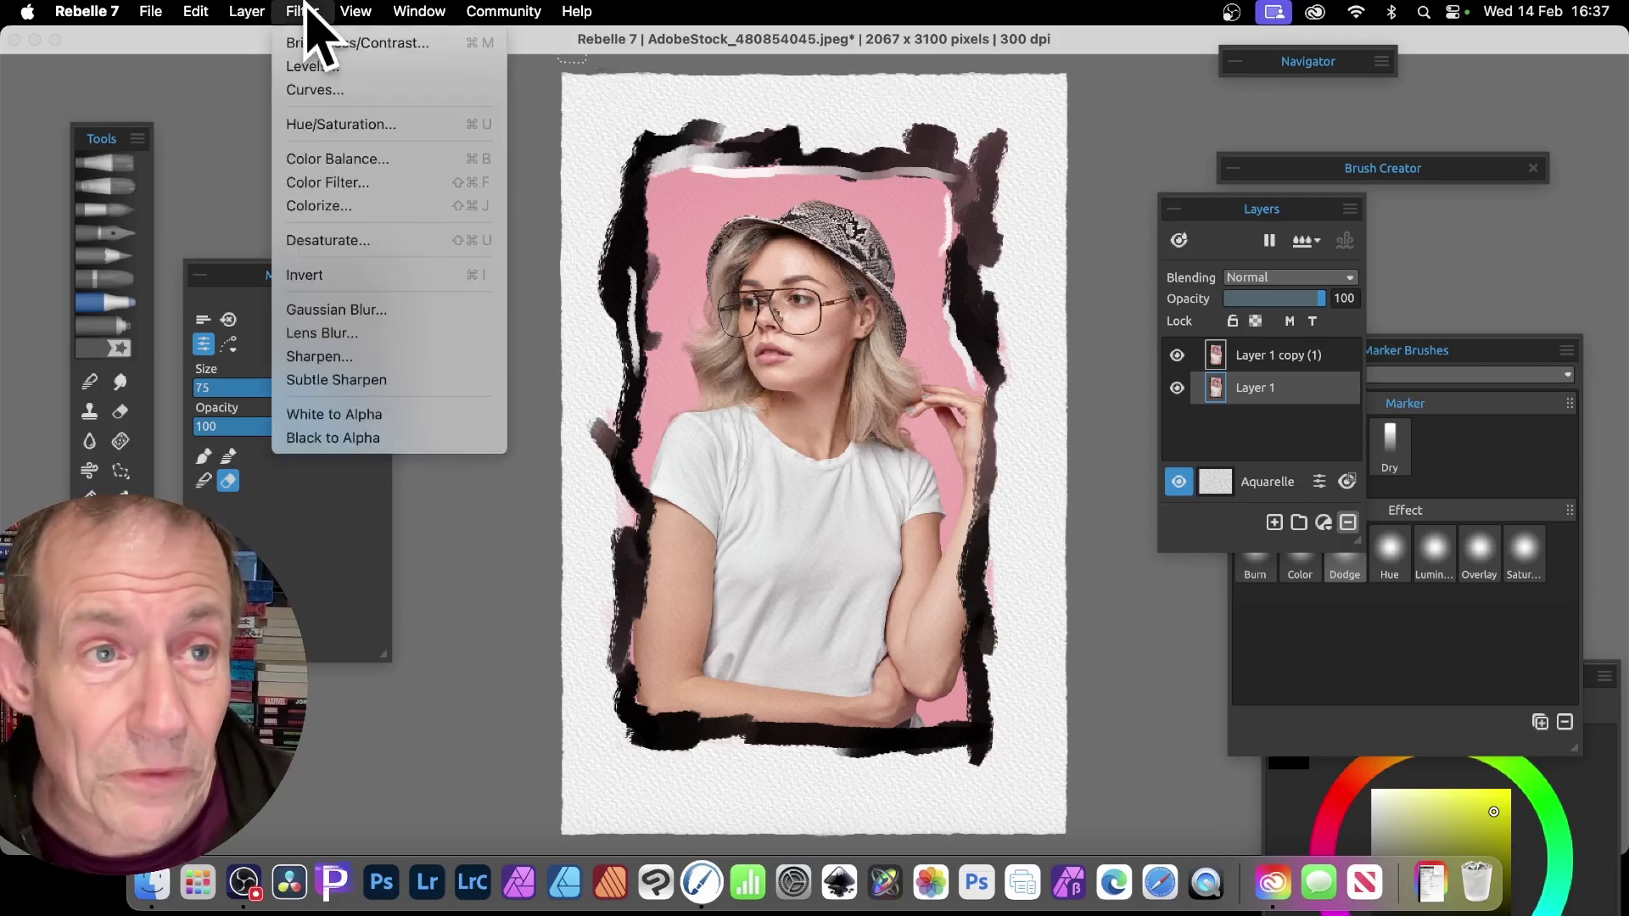
pyautogui.click(322, 125)
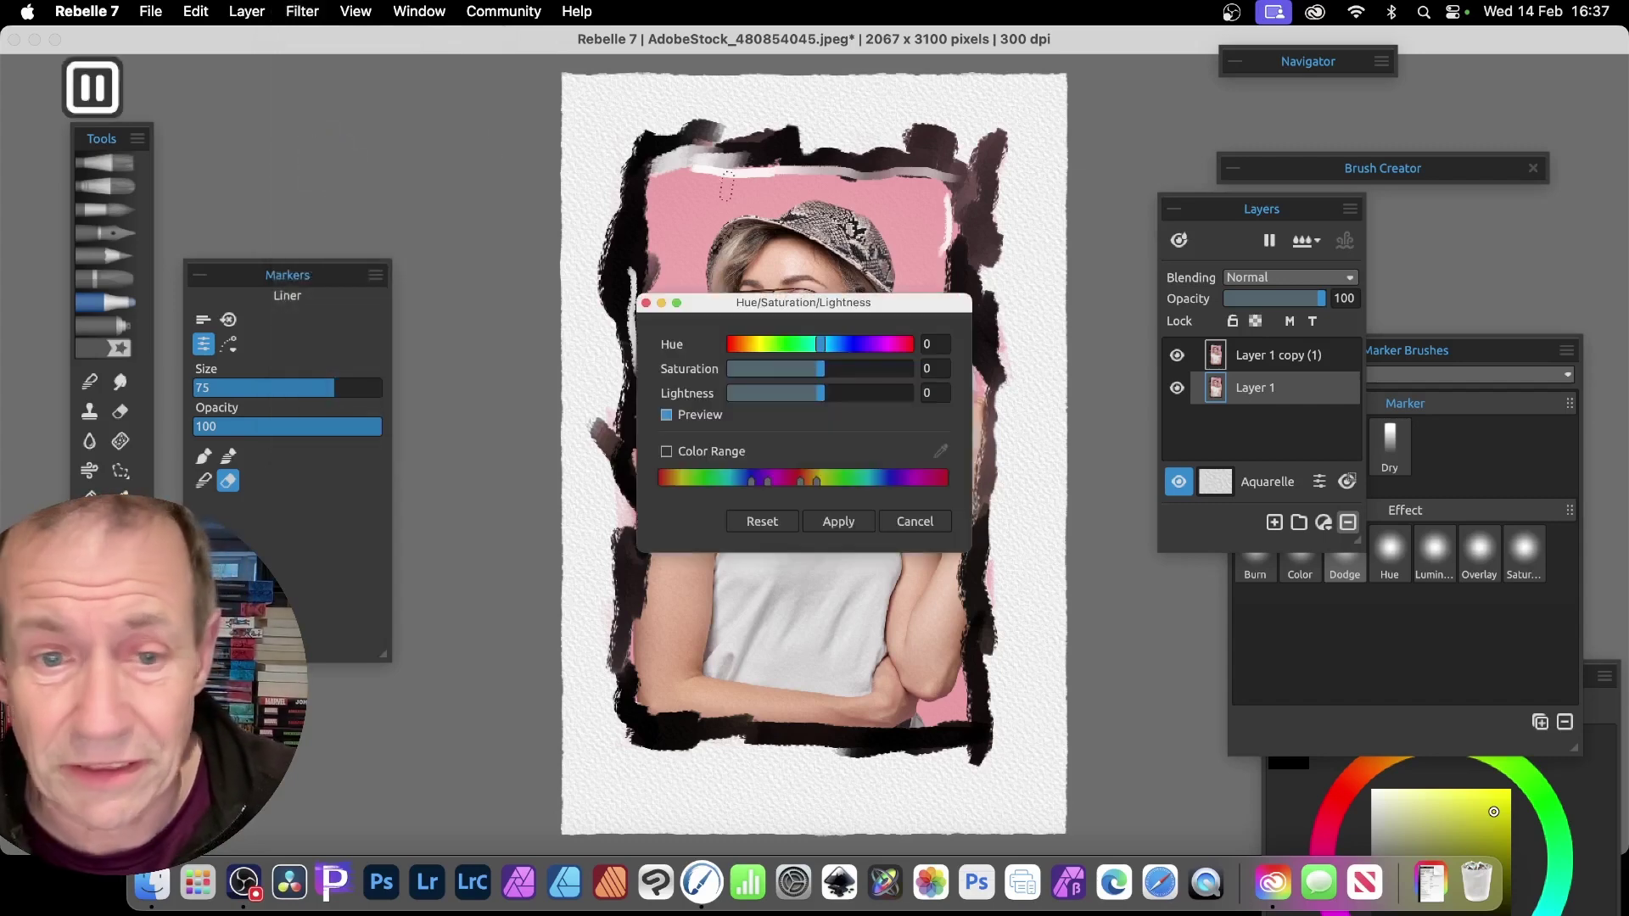
pyautogui.moveTo(776, 312); pyautogui.dragTo(1169, 286)
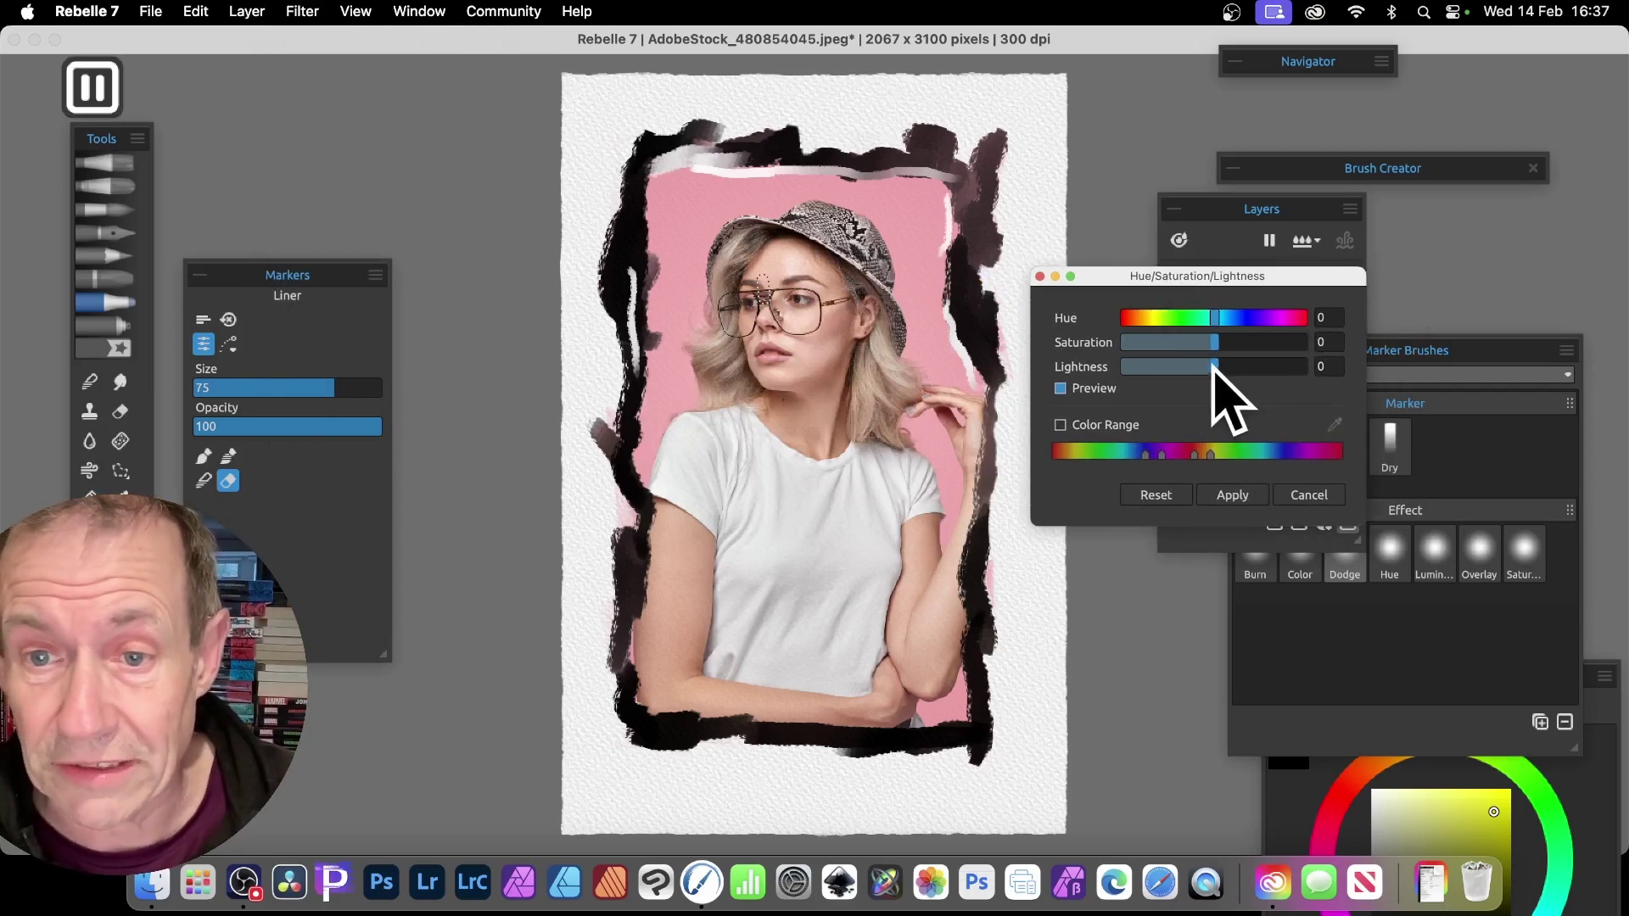
pyautogui.moveTo(1214, 367); pyautogui.dragTo(1102, 366)
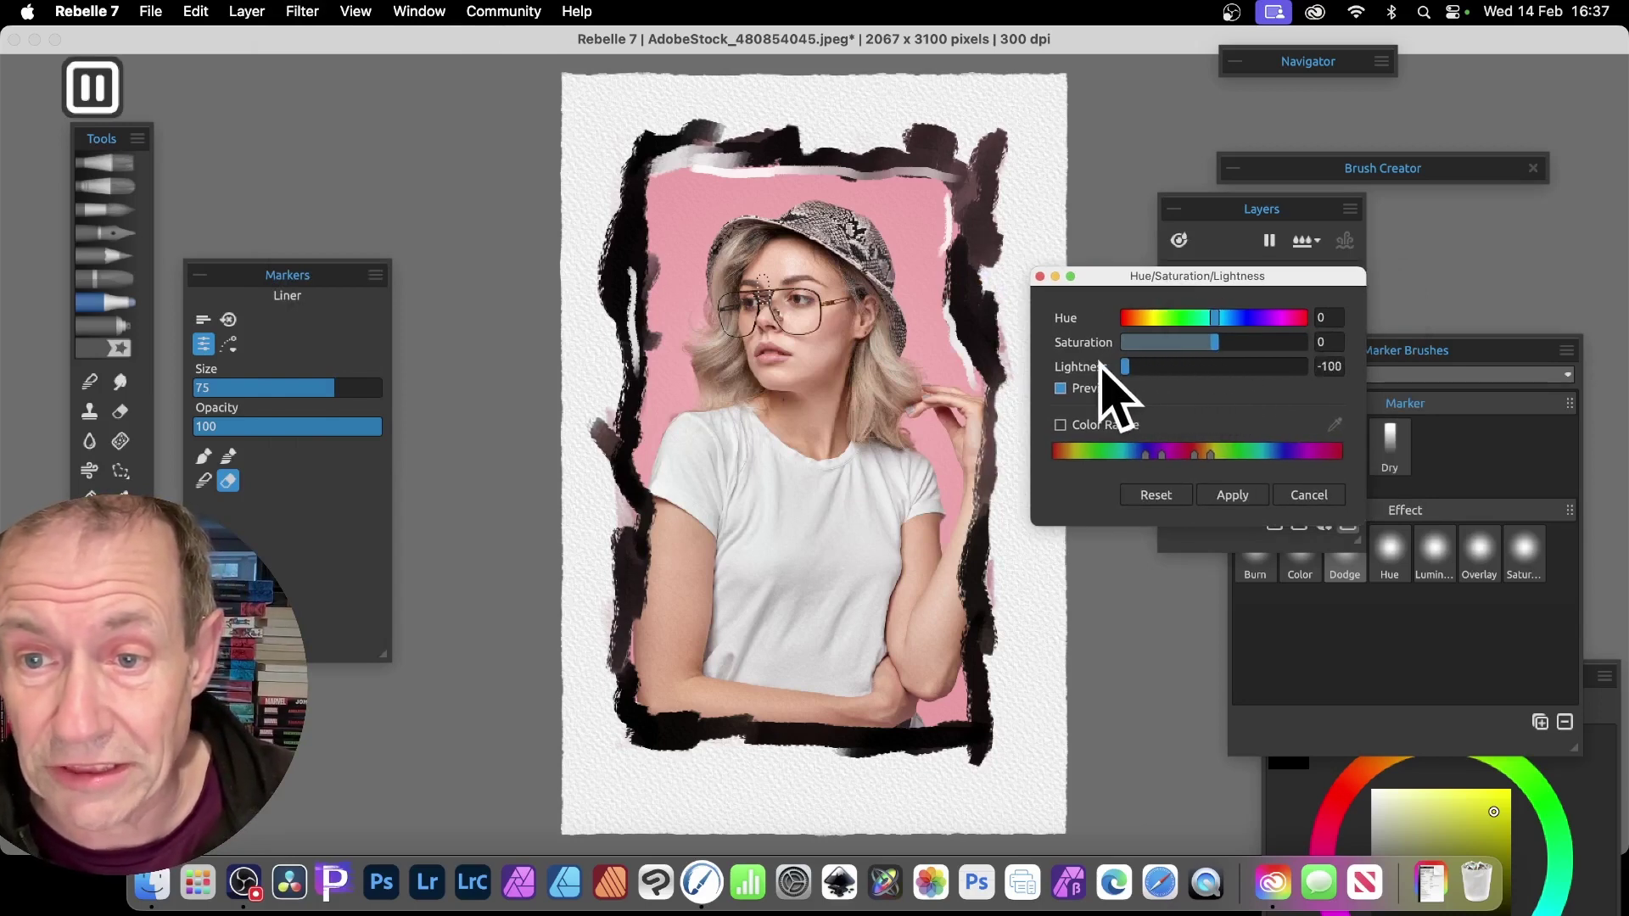
pyautogui.click(1232, 497)
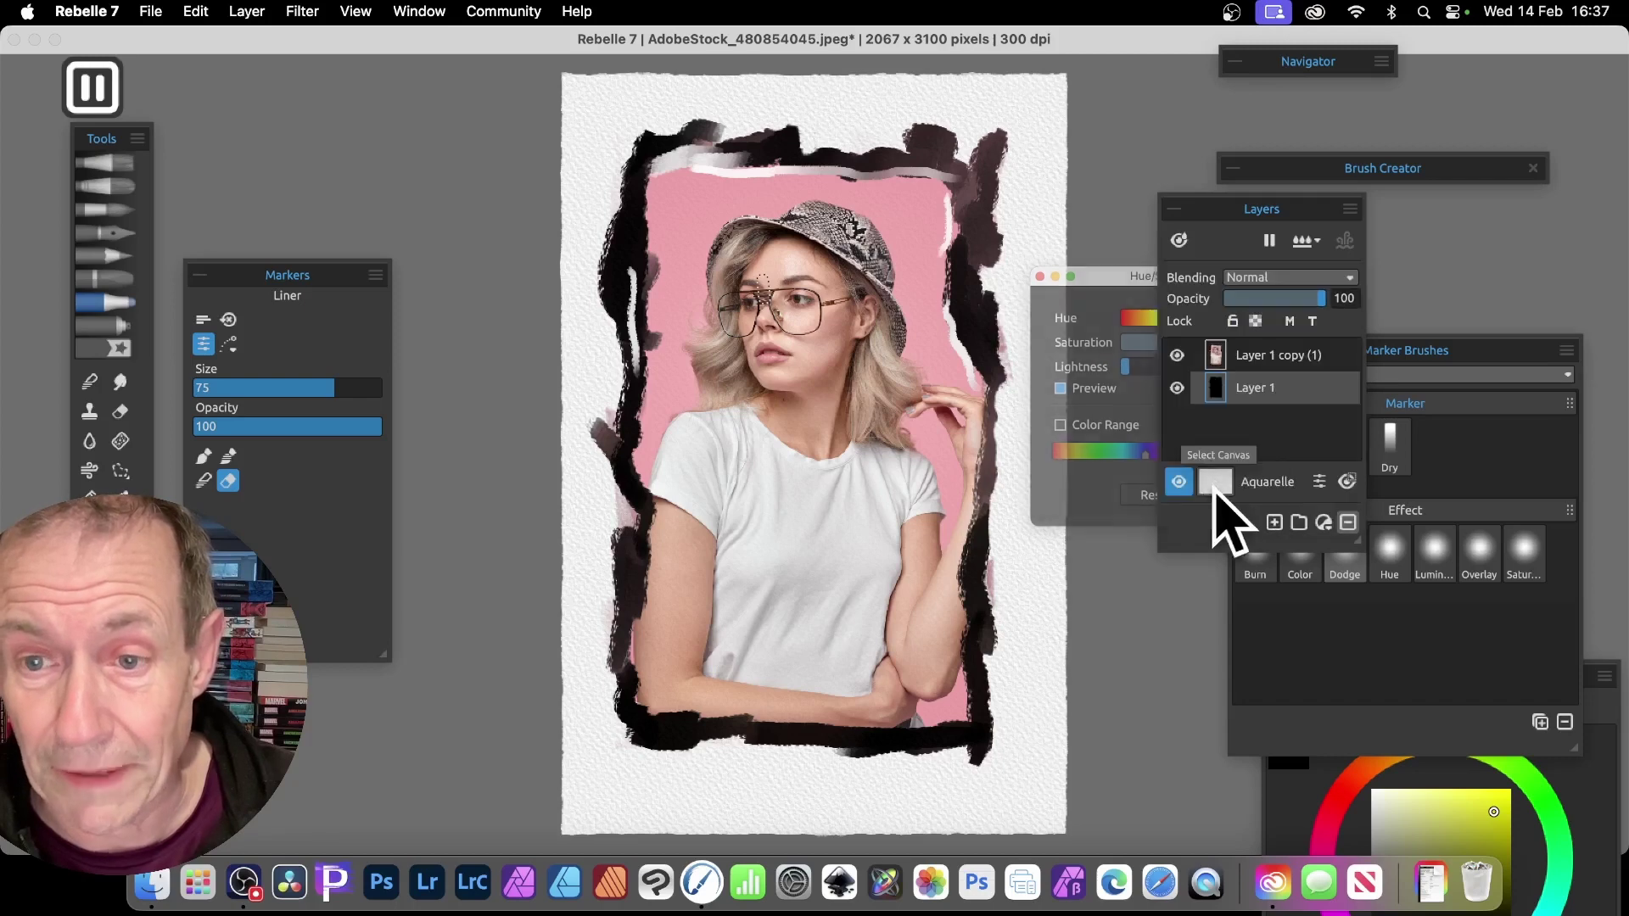
# Compare the artwork with and without the duplicate photo layer, and leave the copy hidden above the blackened layer.
pyautogui.click(1177, 356)
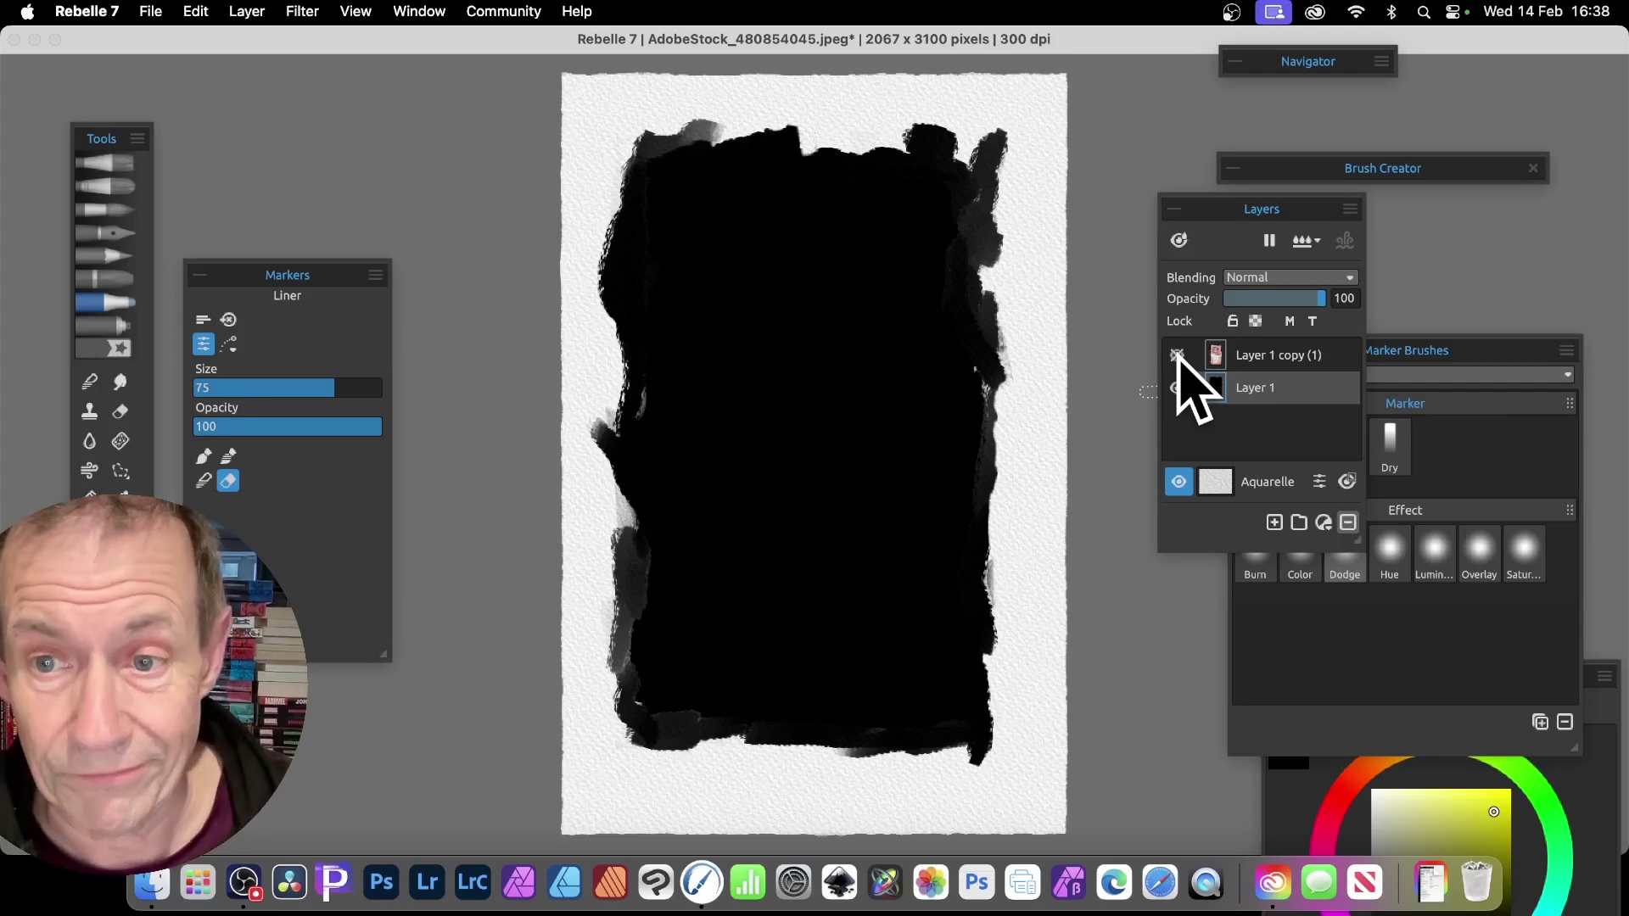
pyautogui.click(1177, 355)
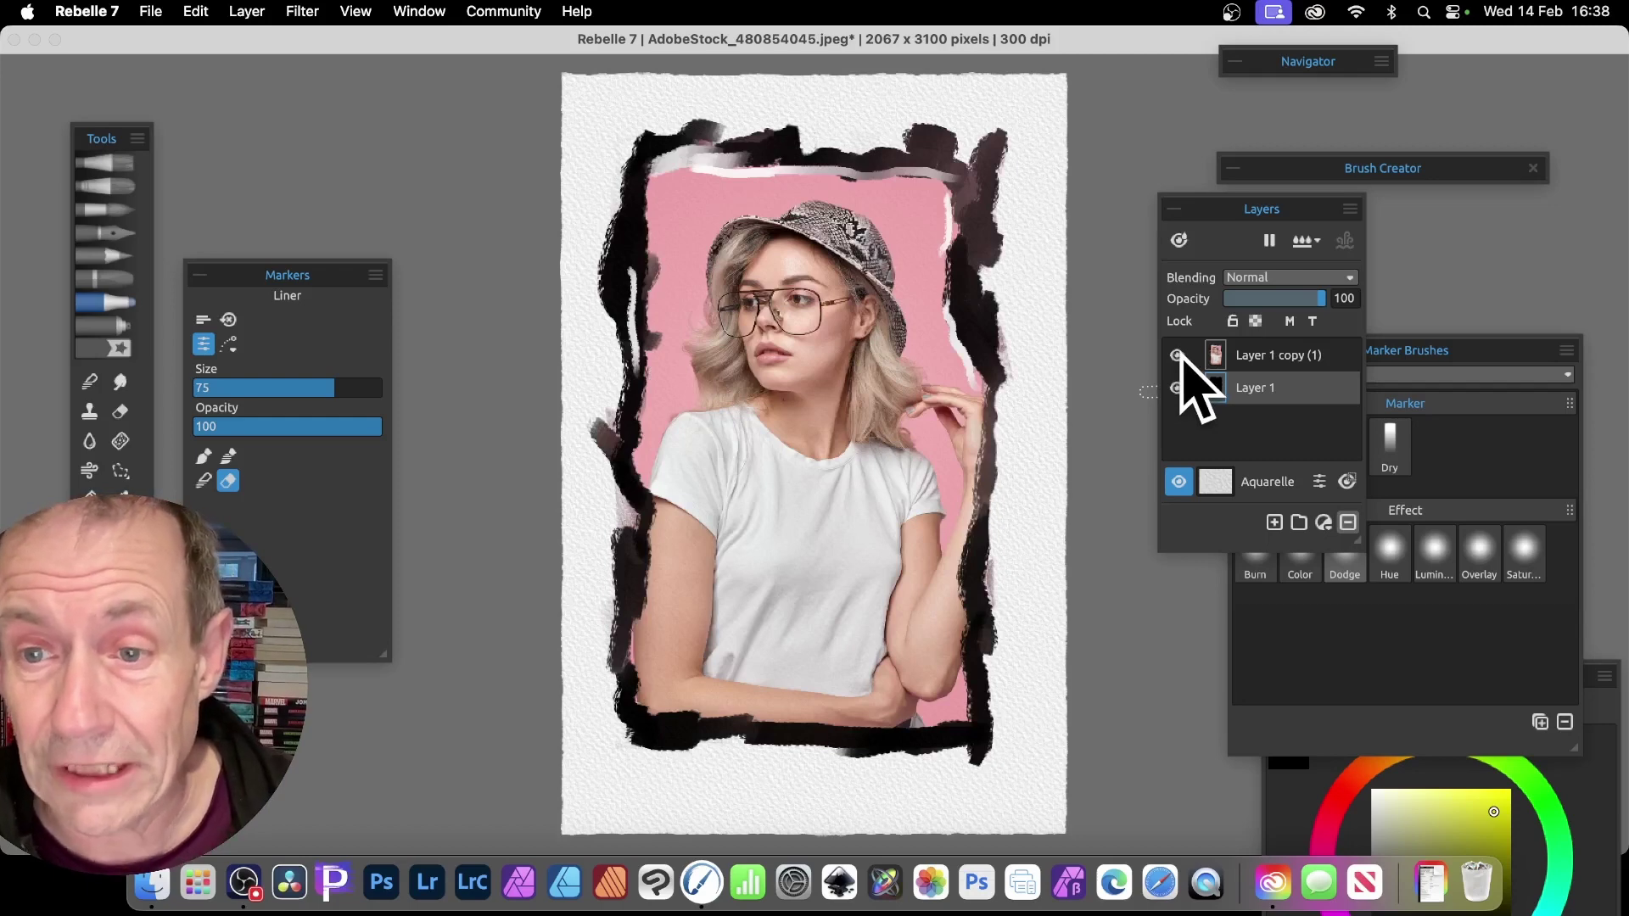
pyautogui.click(1179, 355)
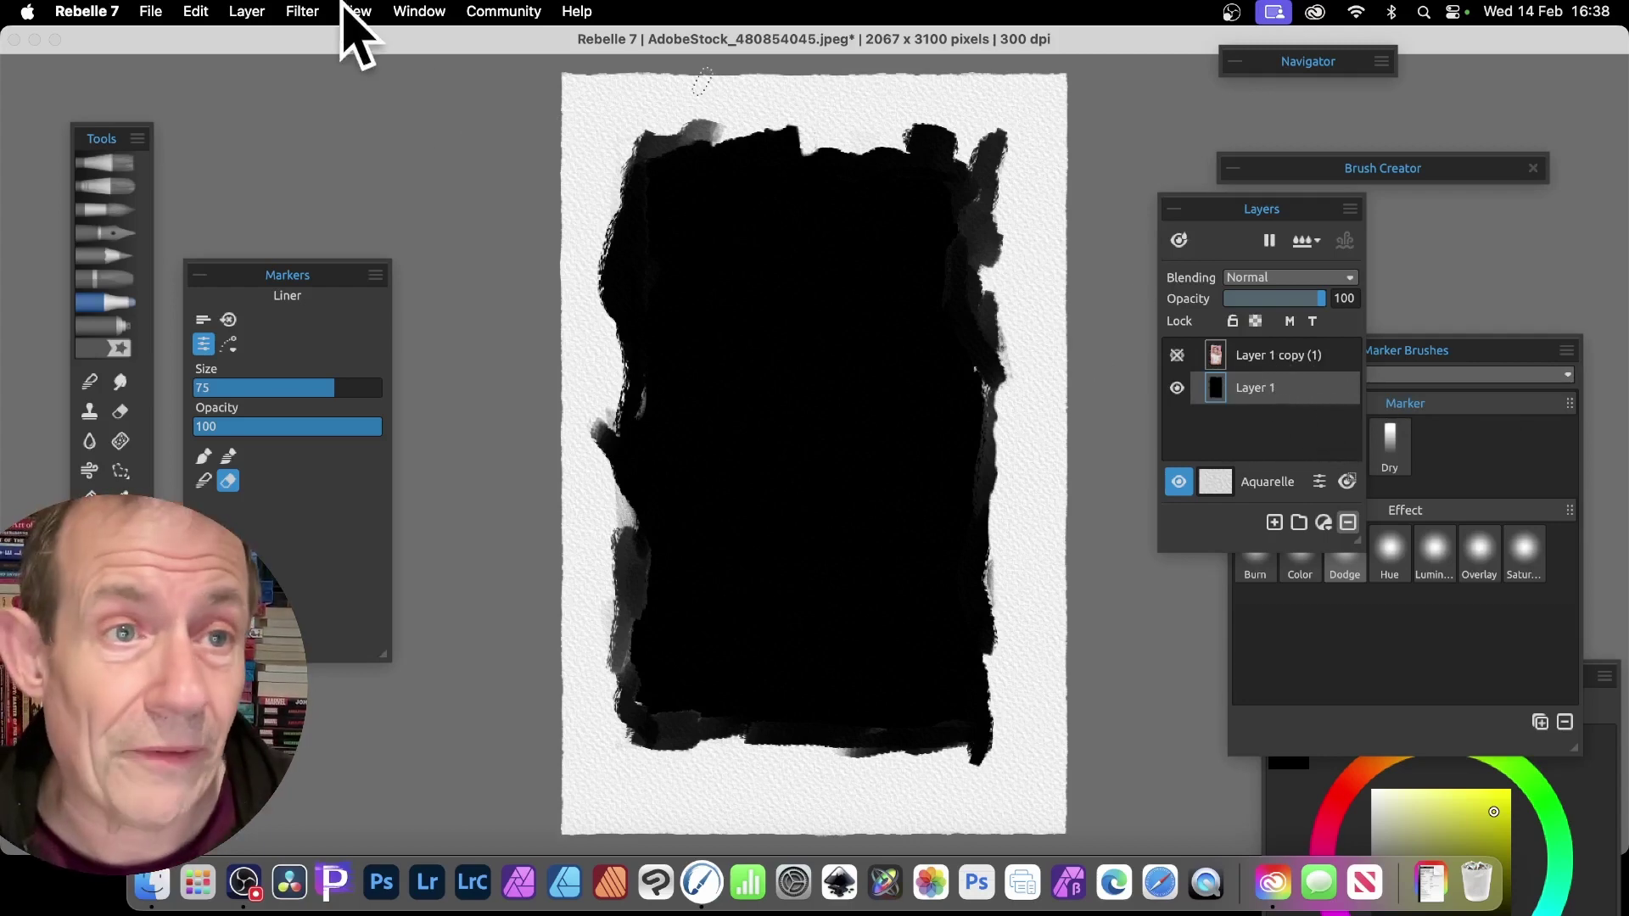
# Soften the black Layer 1 with a Gaussian Blur of radius 45.
pyautogui.click(302, 11)
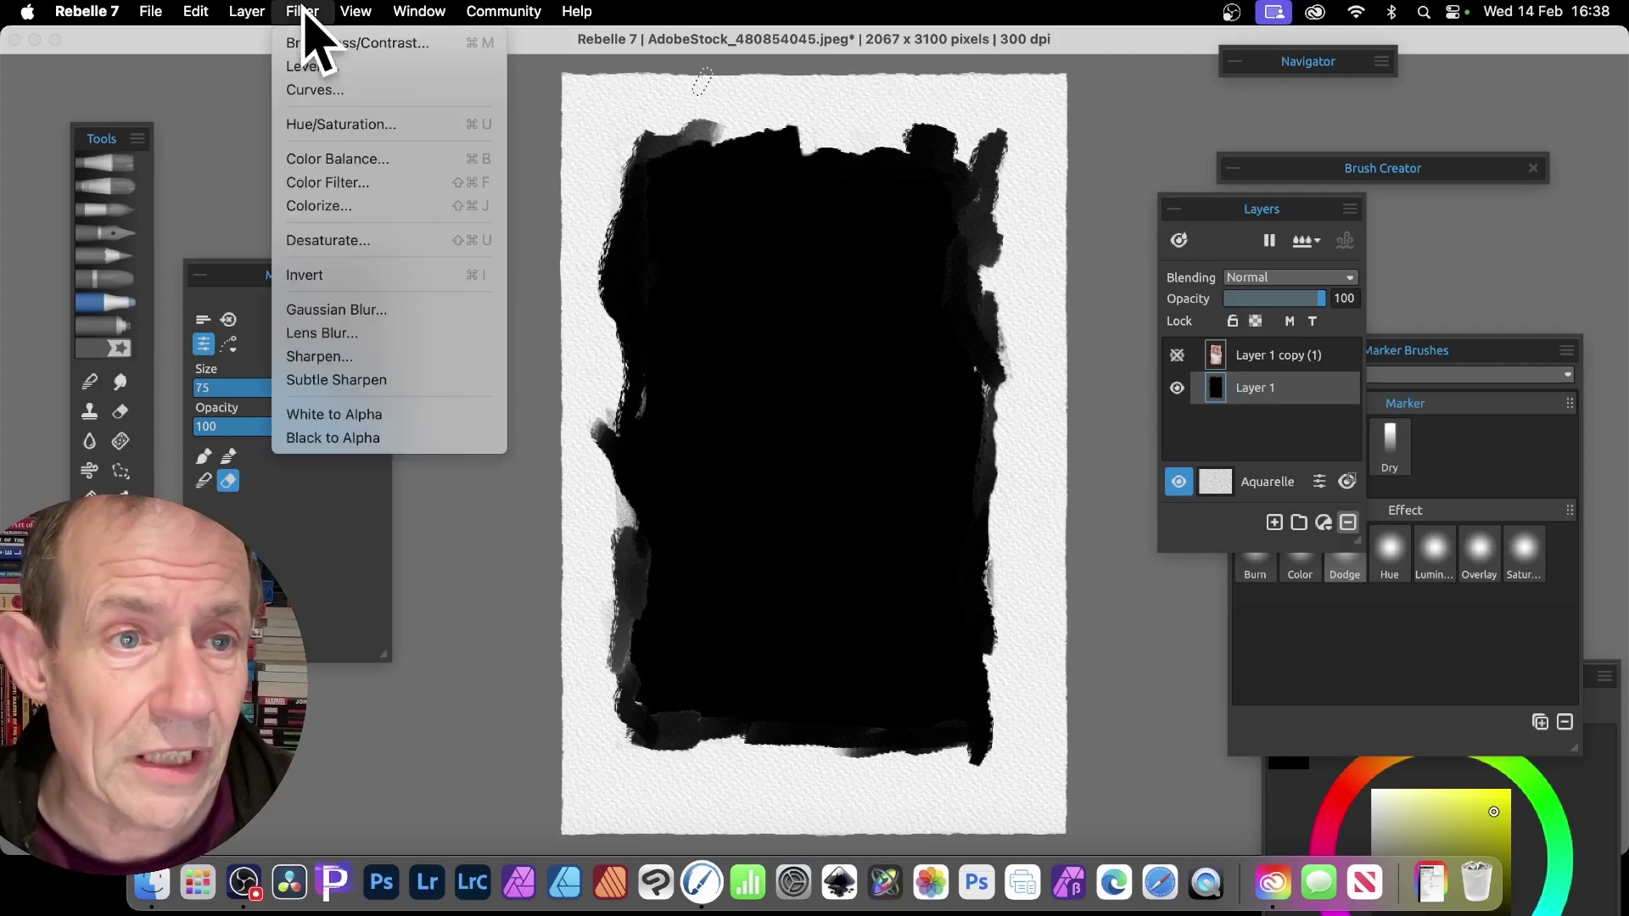
pyautogui.click(340, 302)
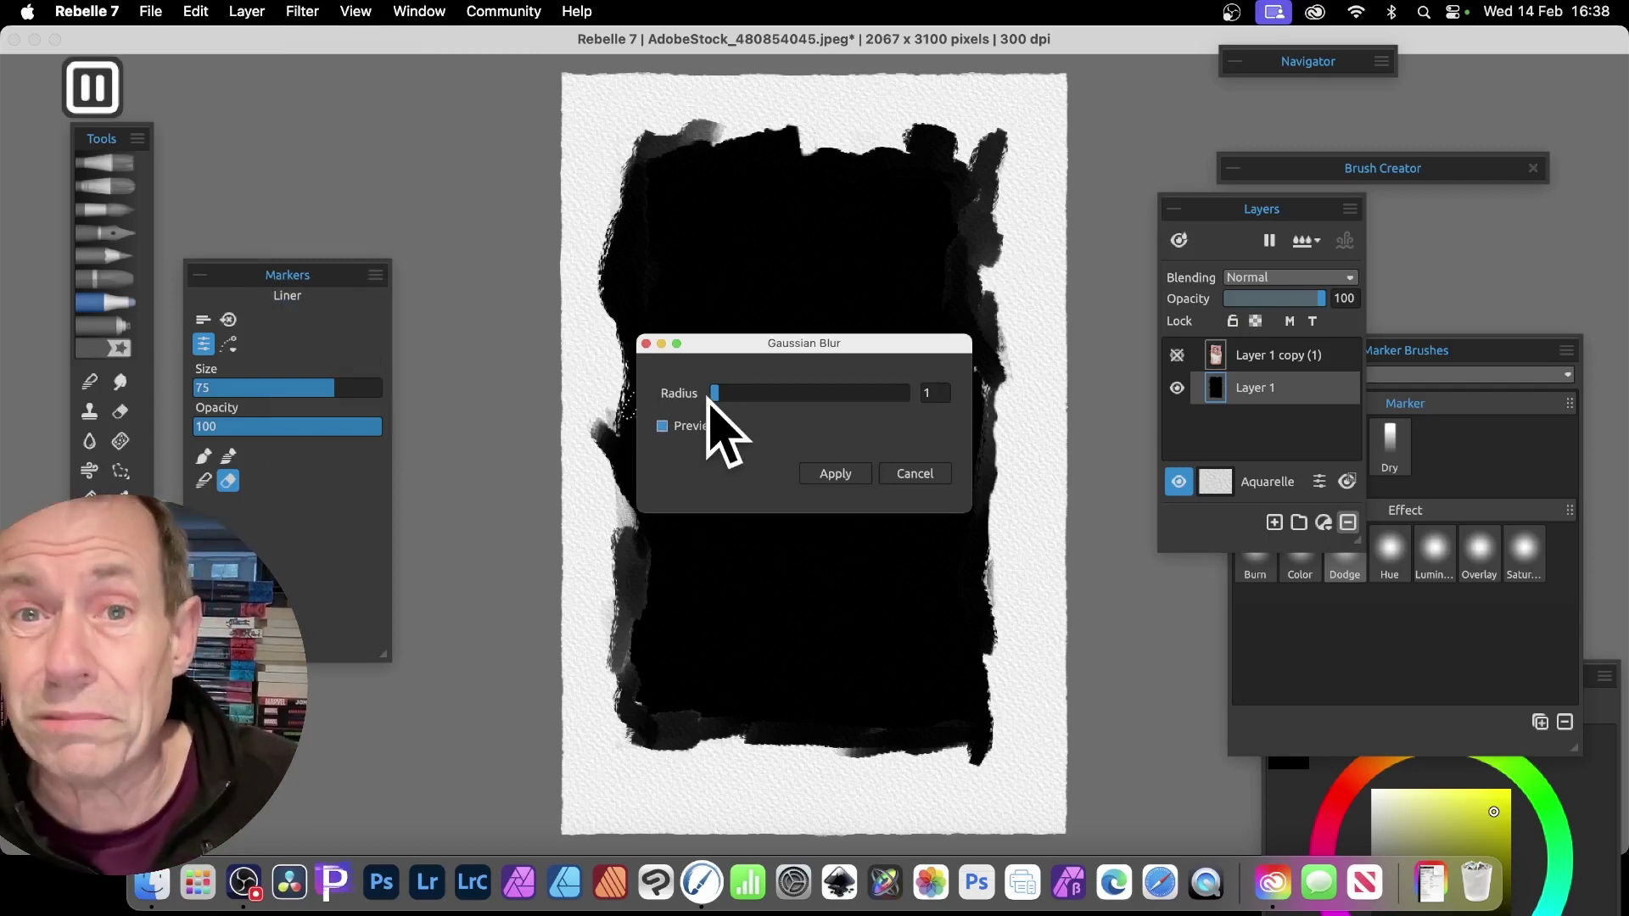
pyautogui.moveTo(709, 397); pyautogui.dragTo(760, 397)
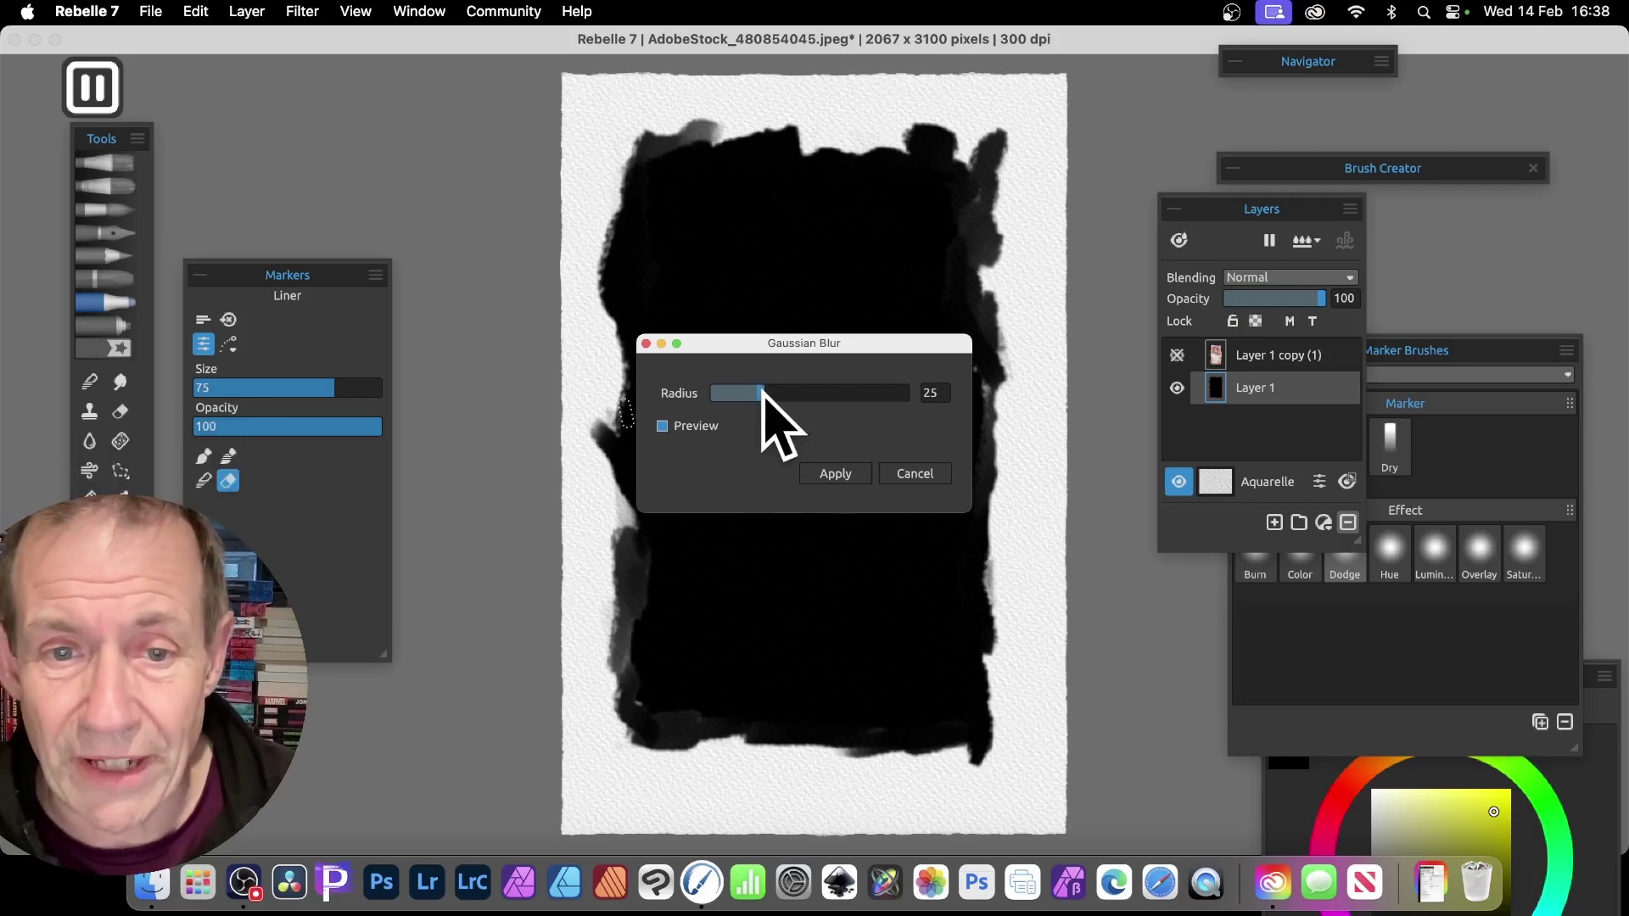
pyautogui.moveTo(762, 394); pyautogui.dragTo(786, 393)
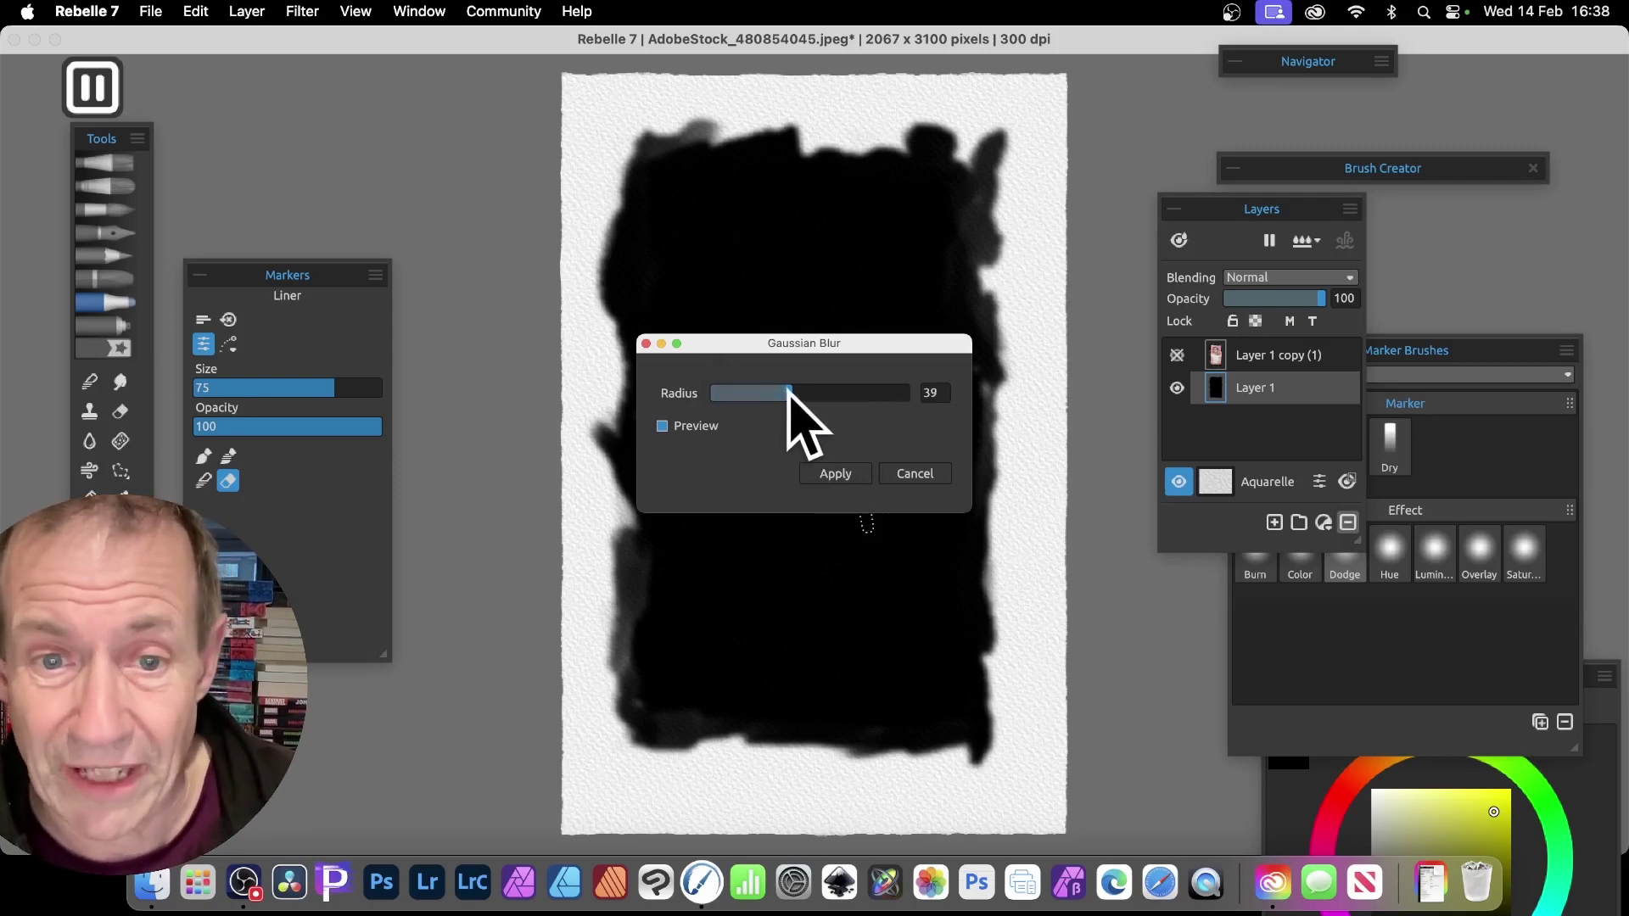
pyautogui.moveTo(786, 393); pyautogui.dragTo(800, 392)
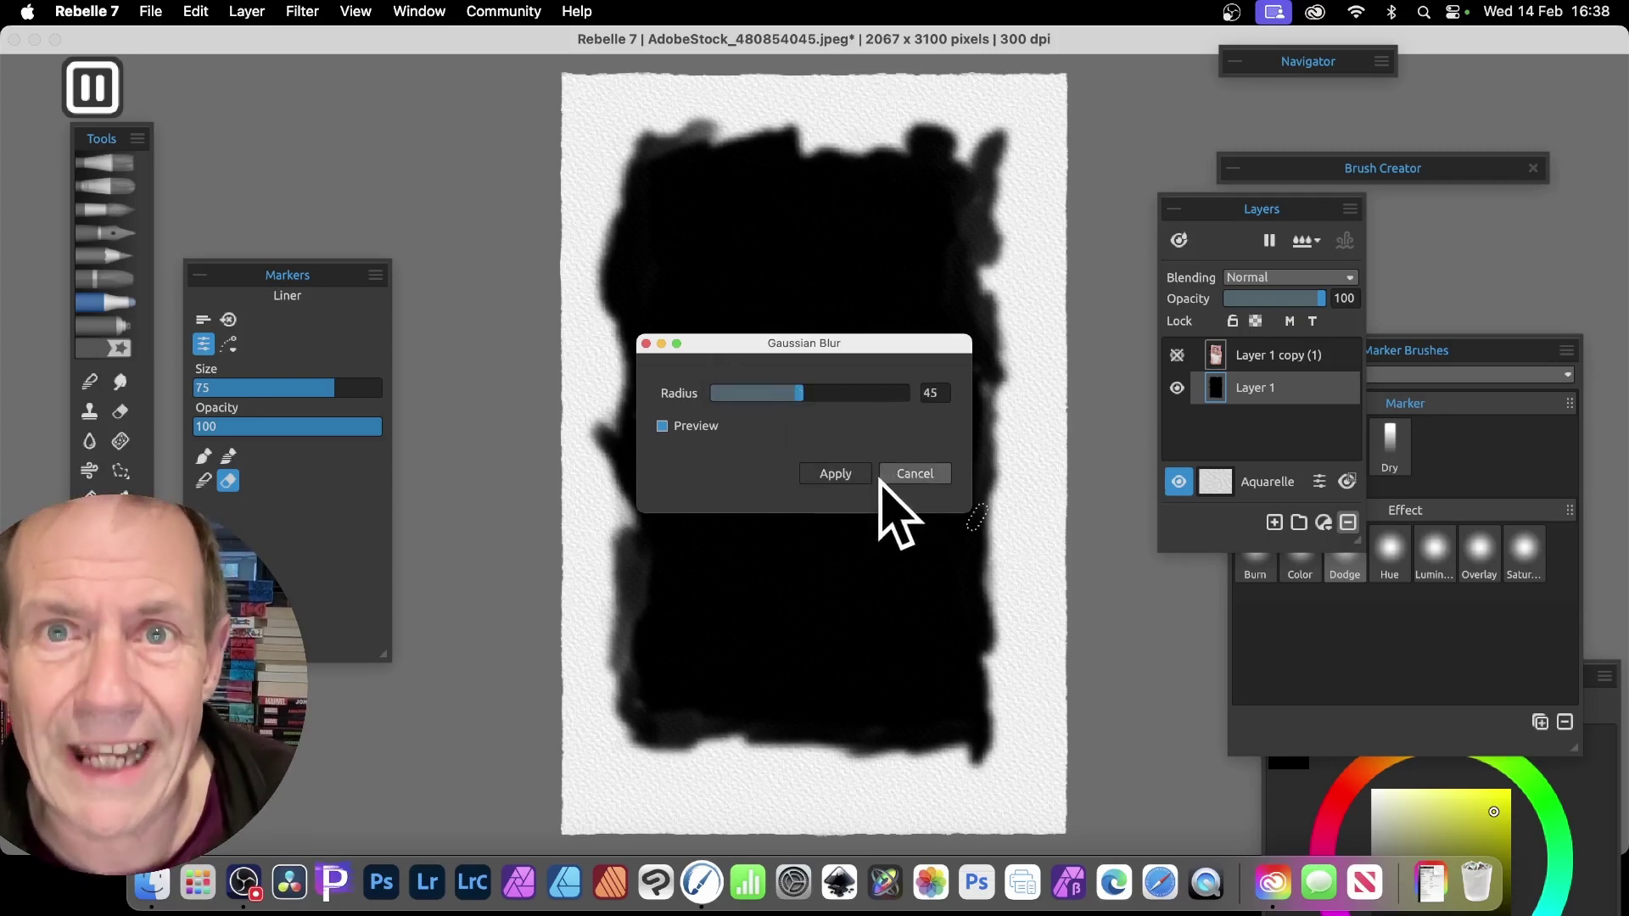
pyautogui.click(850, 475)
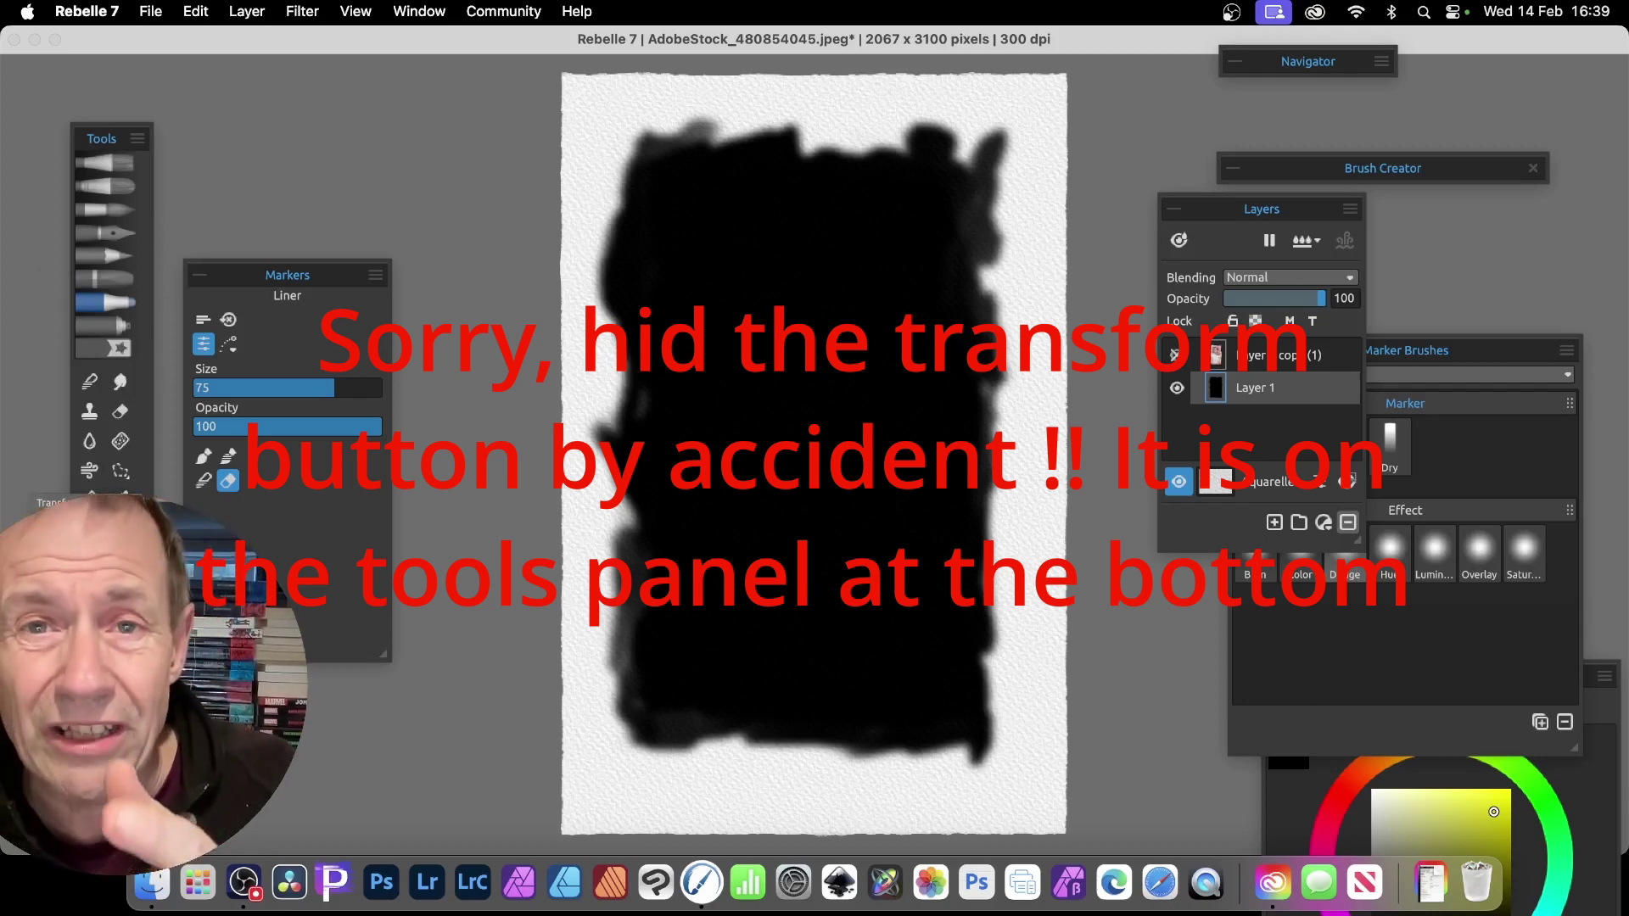
# Start a free-corner distort on the blurred Layer 1 and pull its two upper corners inward and down for a slanted shadow.
pyautogui.click(91, 497)
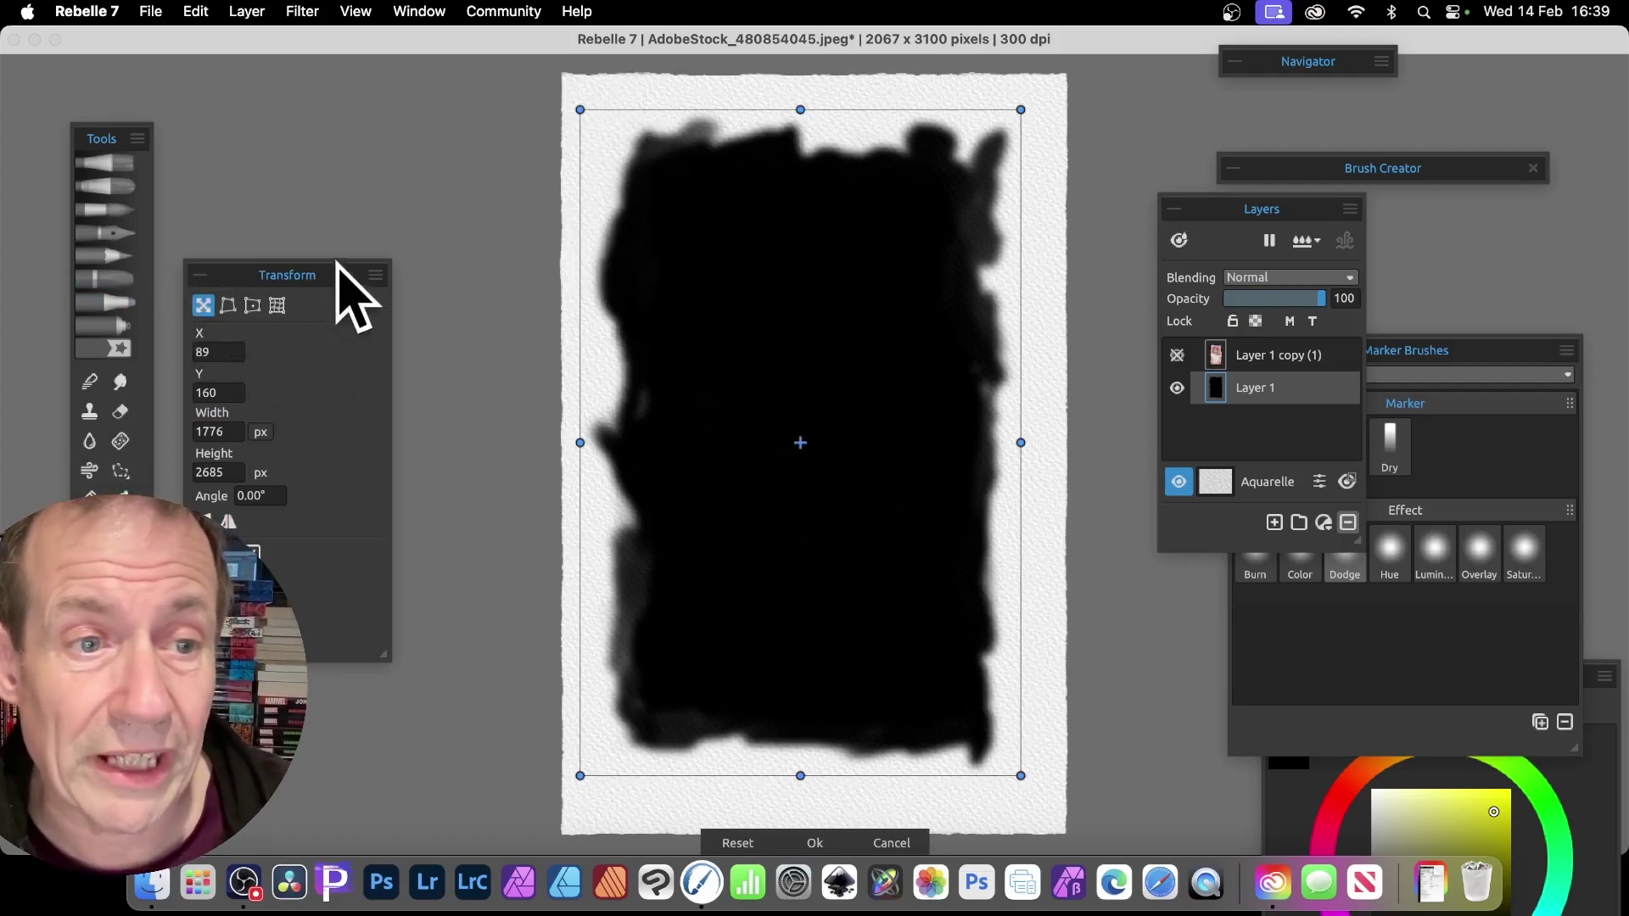
pyautogui.click(419, 11)
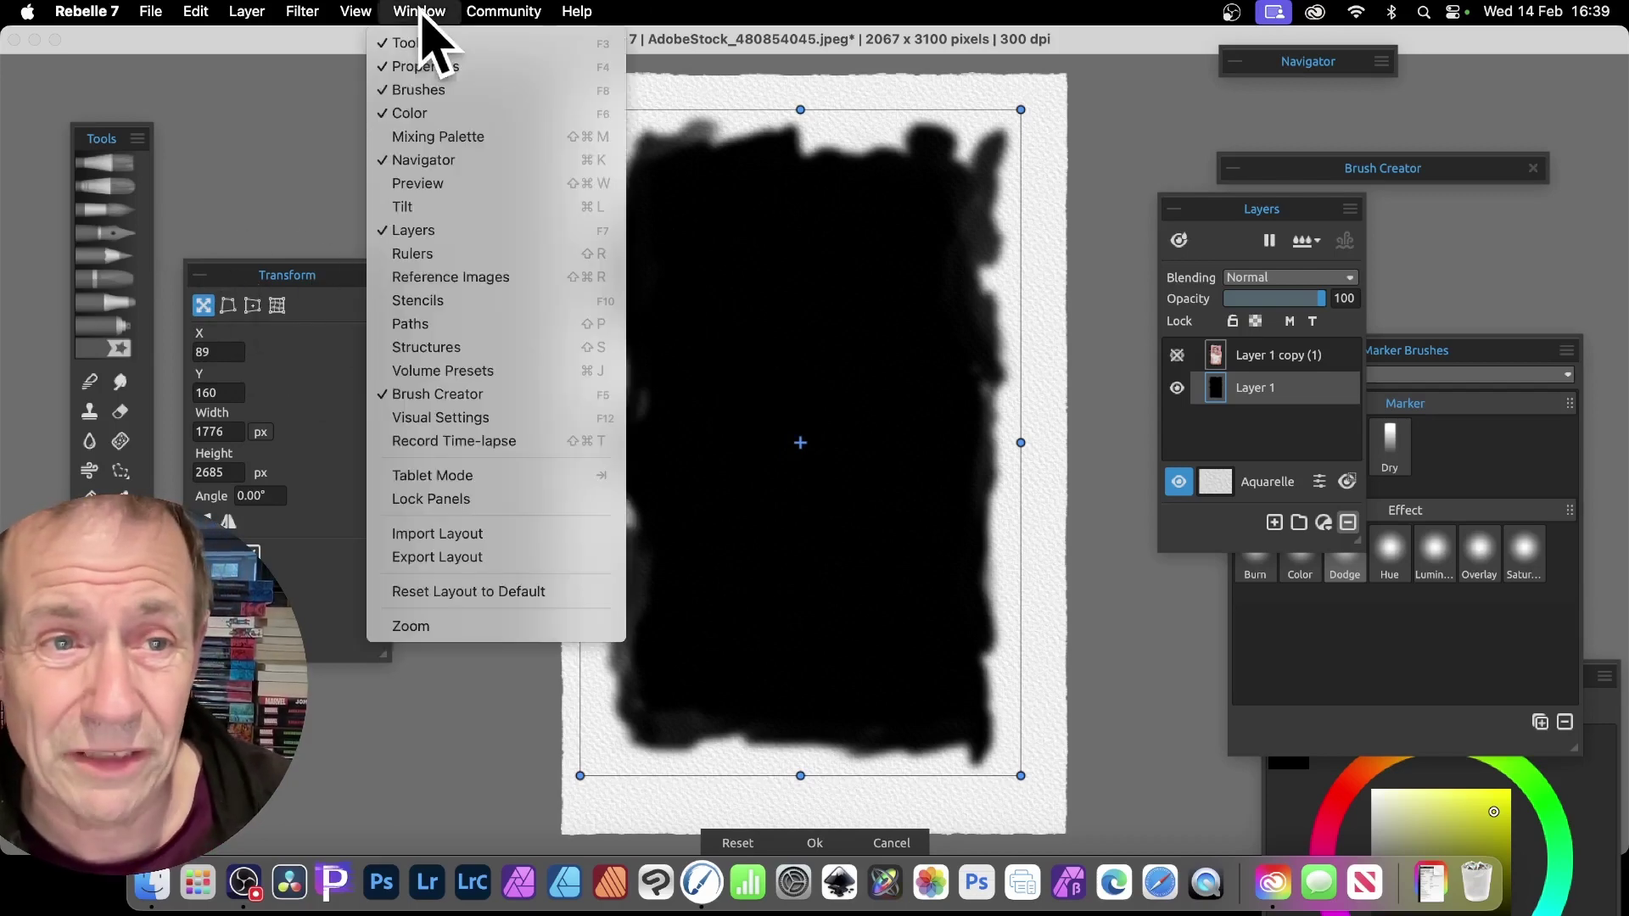
pyautogui.click(268, 269)
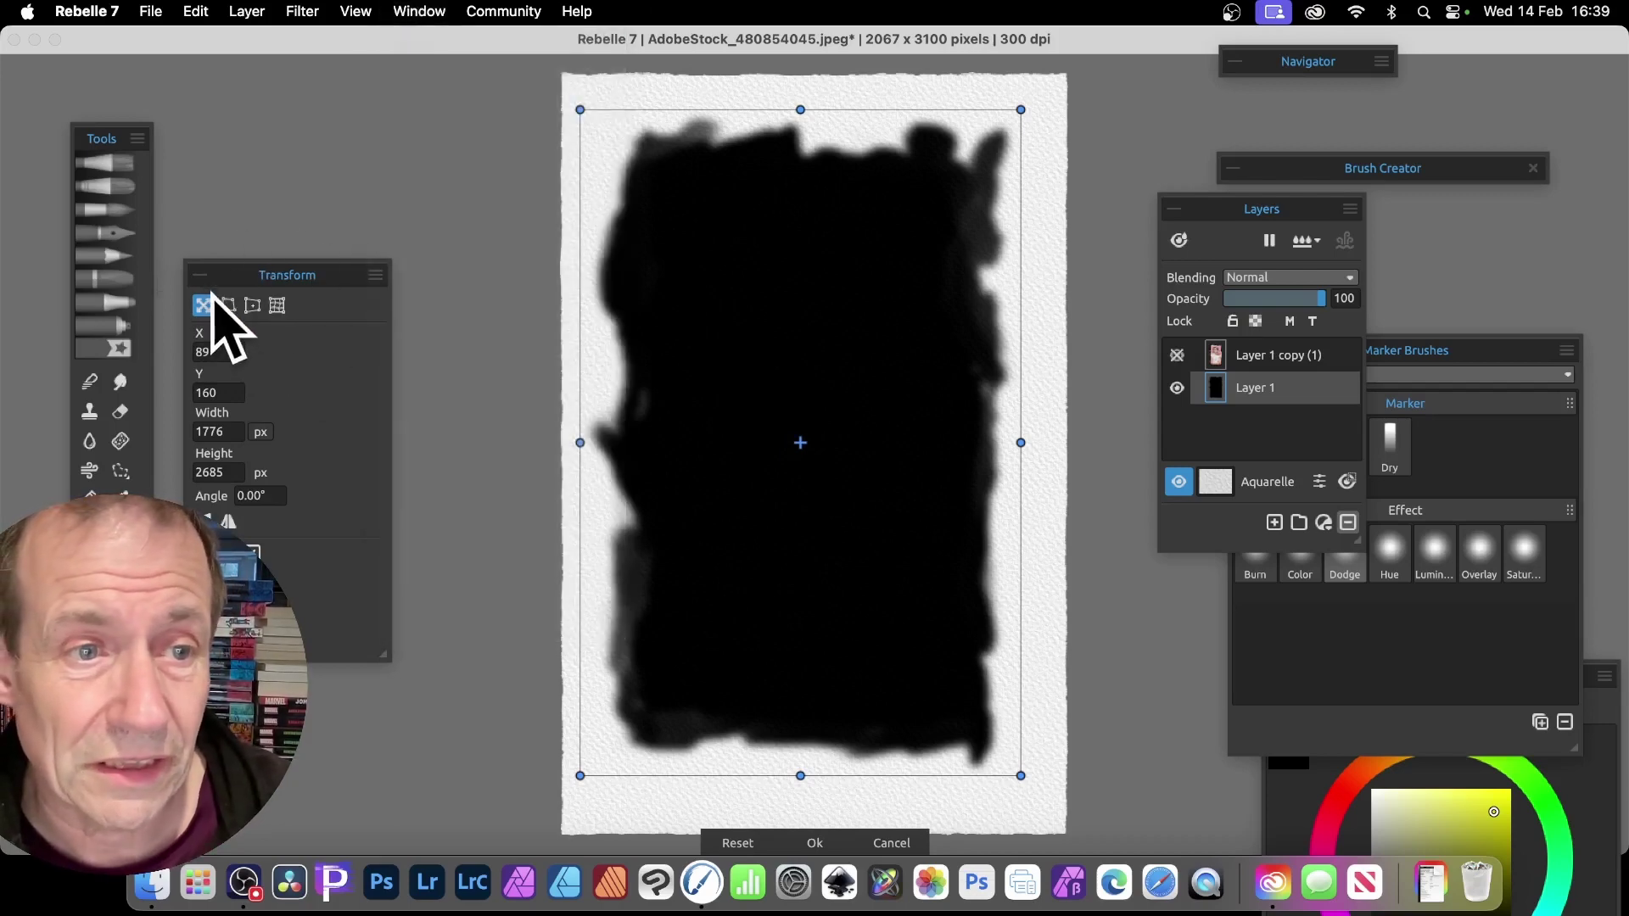
pyautogui.click(228, 305)
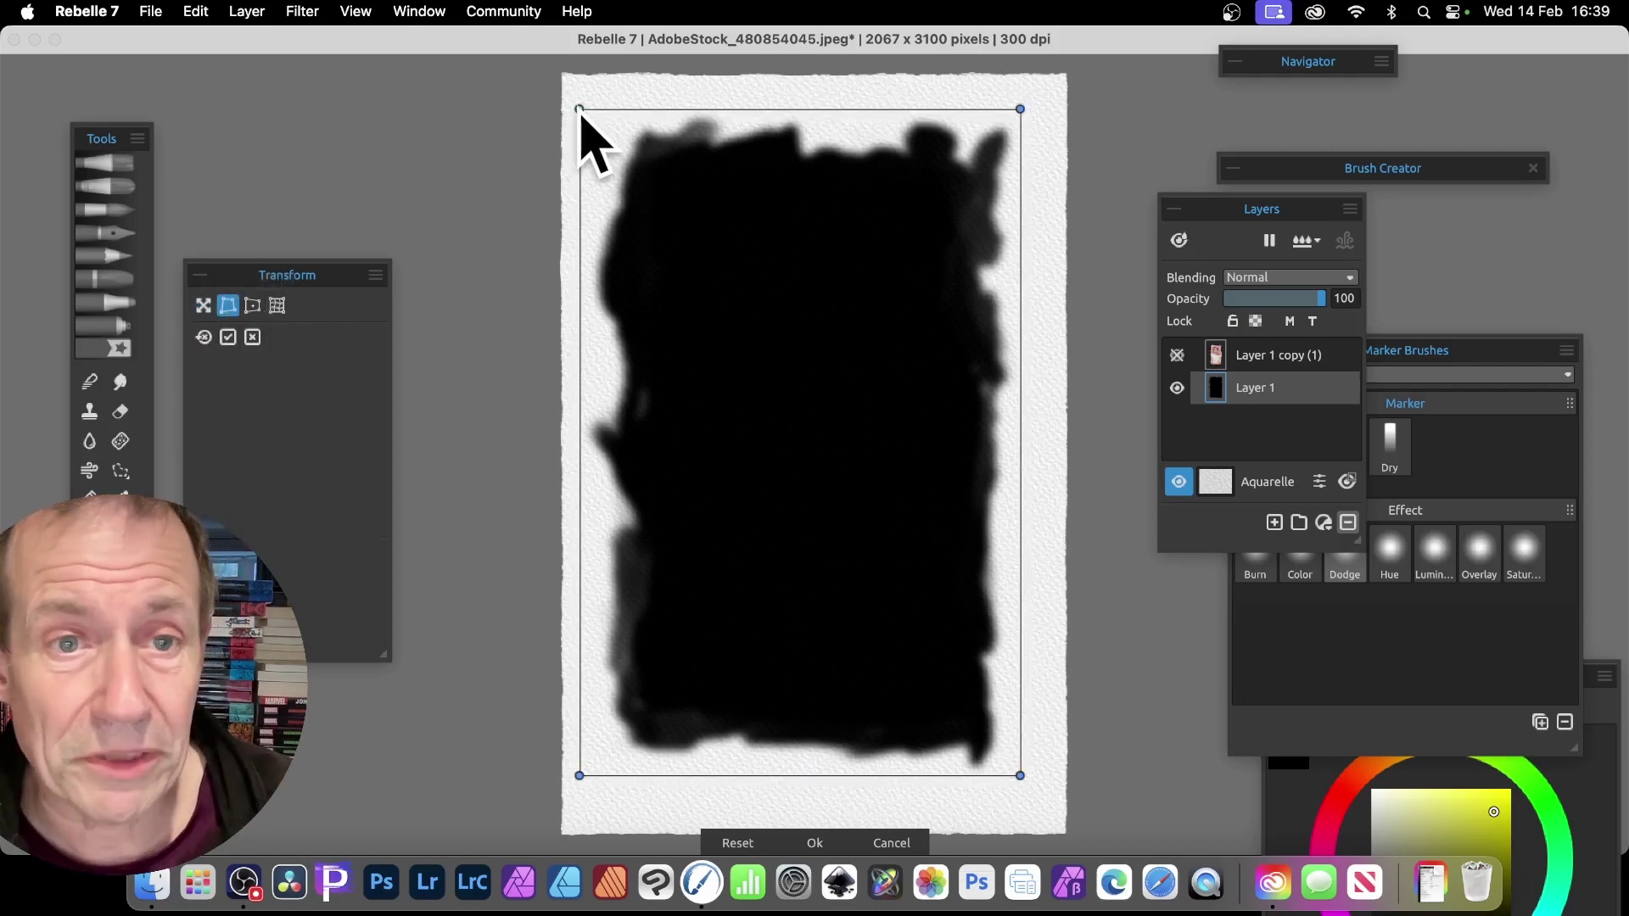
pyautogui.moveTo(579, 111); pyautogui.dragTo(720, 206)
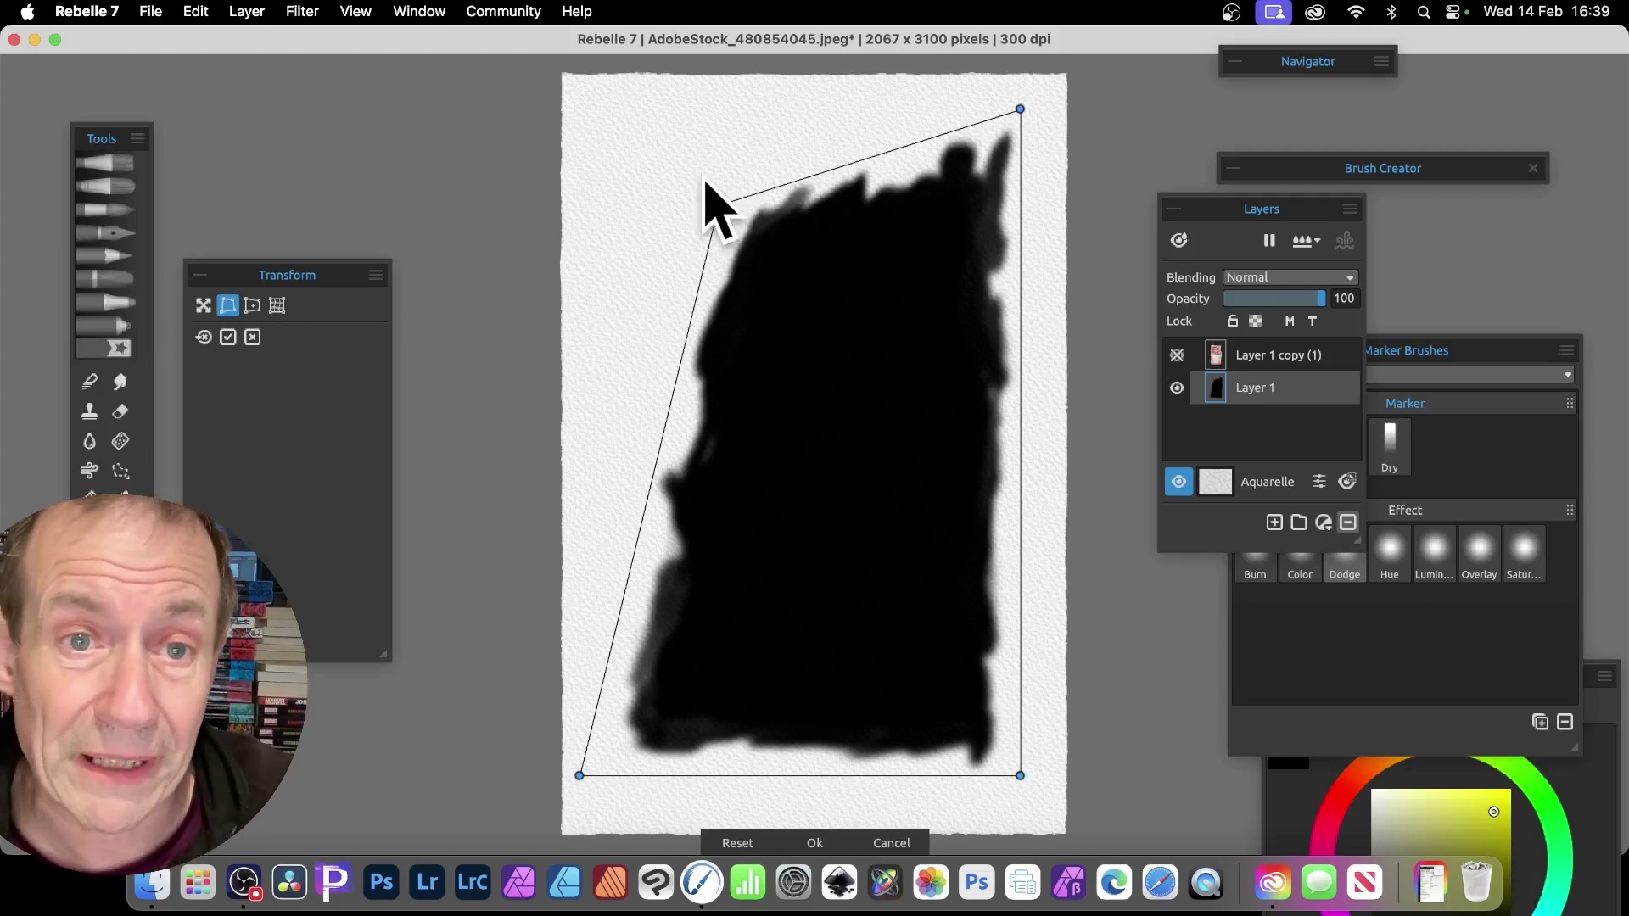
pyautogui.moveTo(714, 207); pyautogui.dragTo(541, 69)
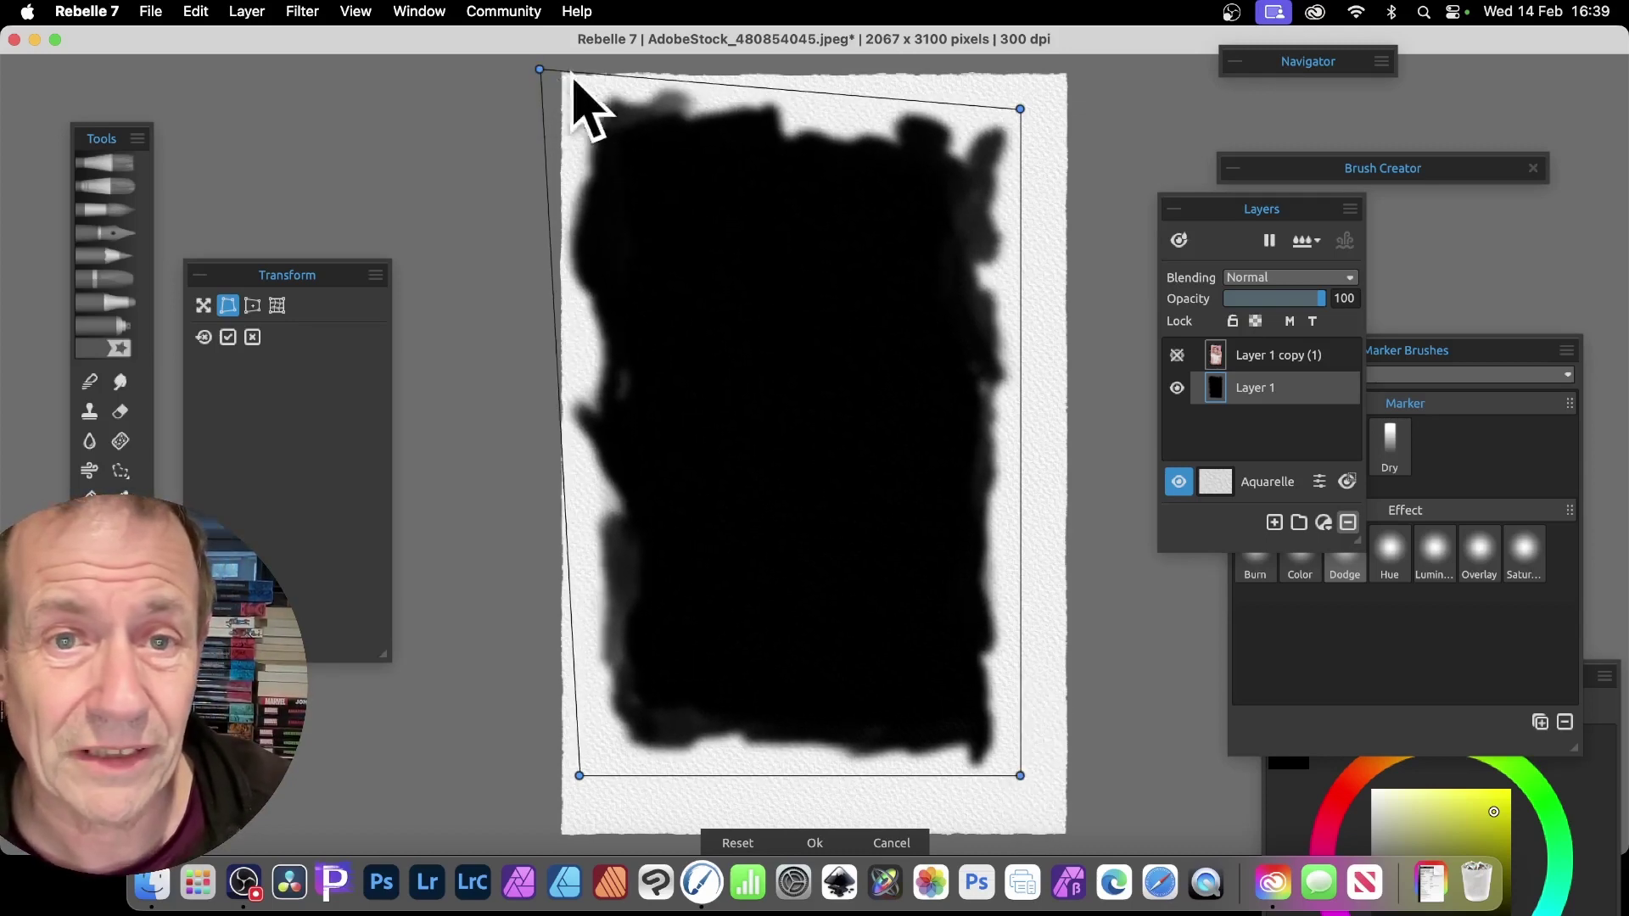
pyautogui.moveTo(539, 70); pyautogui.dragTo(748, 156)
pyautogui.moveTo(1022, 112); pyautogui.dragTo(1033, 277)
pyautogui.moveTo(748, 157); pyautogui.dragTo(748, 179)
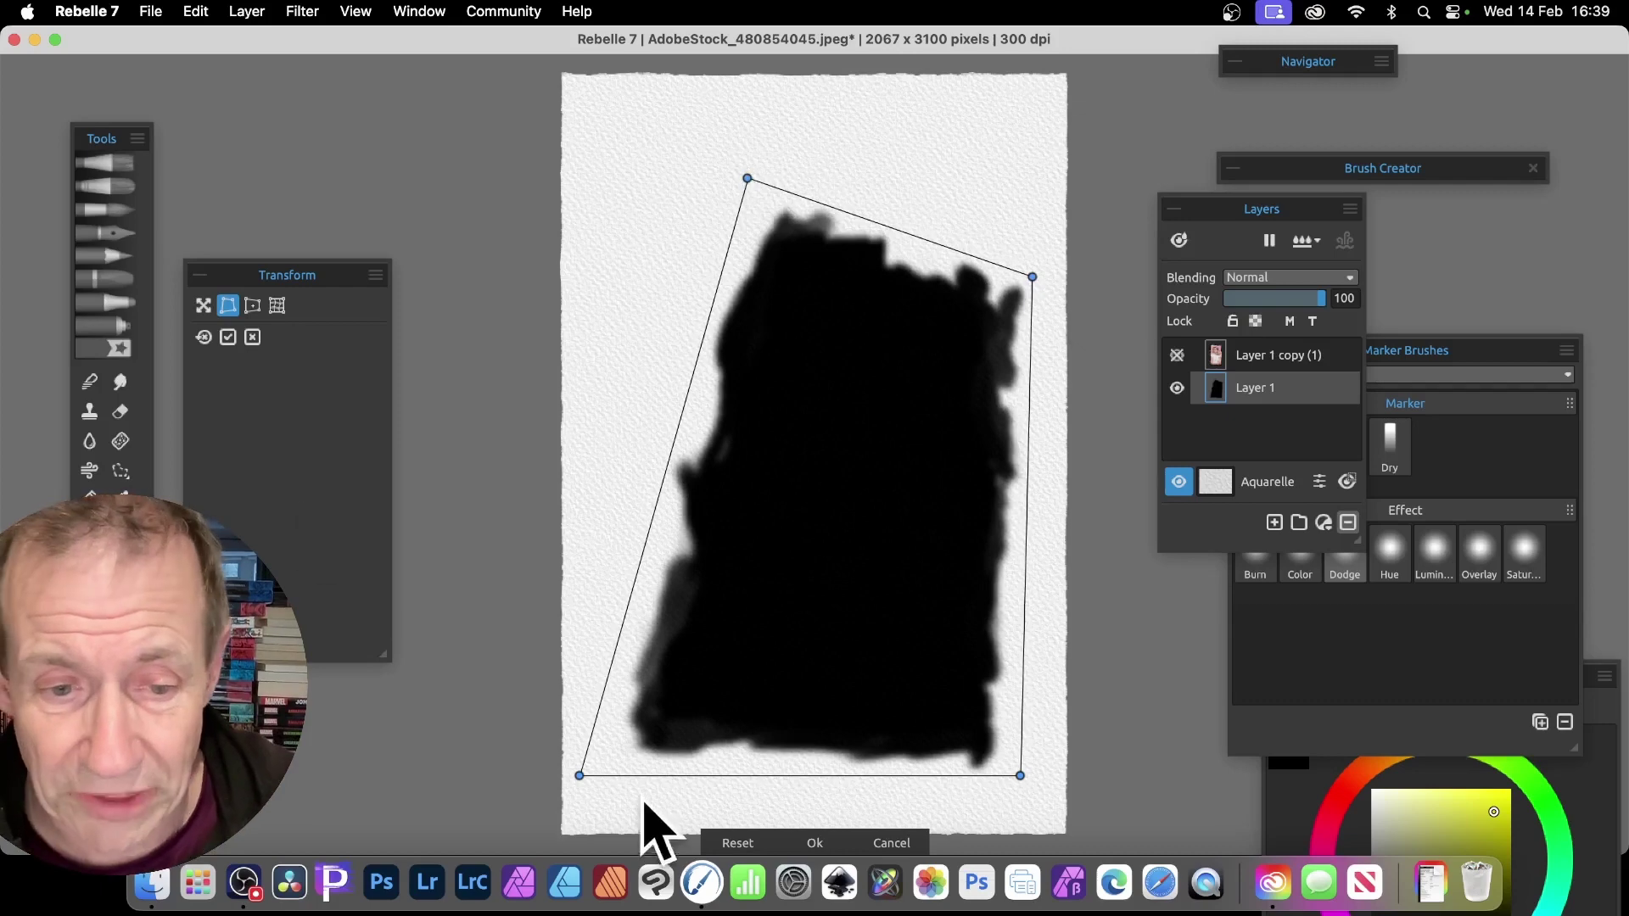
# Raise the shadow's lower-left corner, shift both upper corners further down and right, and apply the distortion.
pyautogui.moveTo(580, 775); pyautogui.dragTo(598, 710)
pyautogui.moveTo(748, 179); pyautogui.dragTo(857, 240)
pyautogui.moveTo(1033, 277); pyautogui.dragTo(1068, 323)
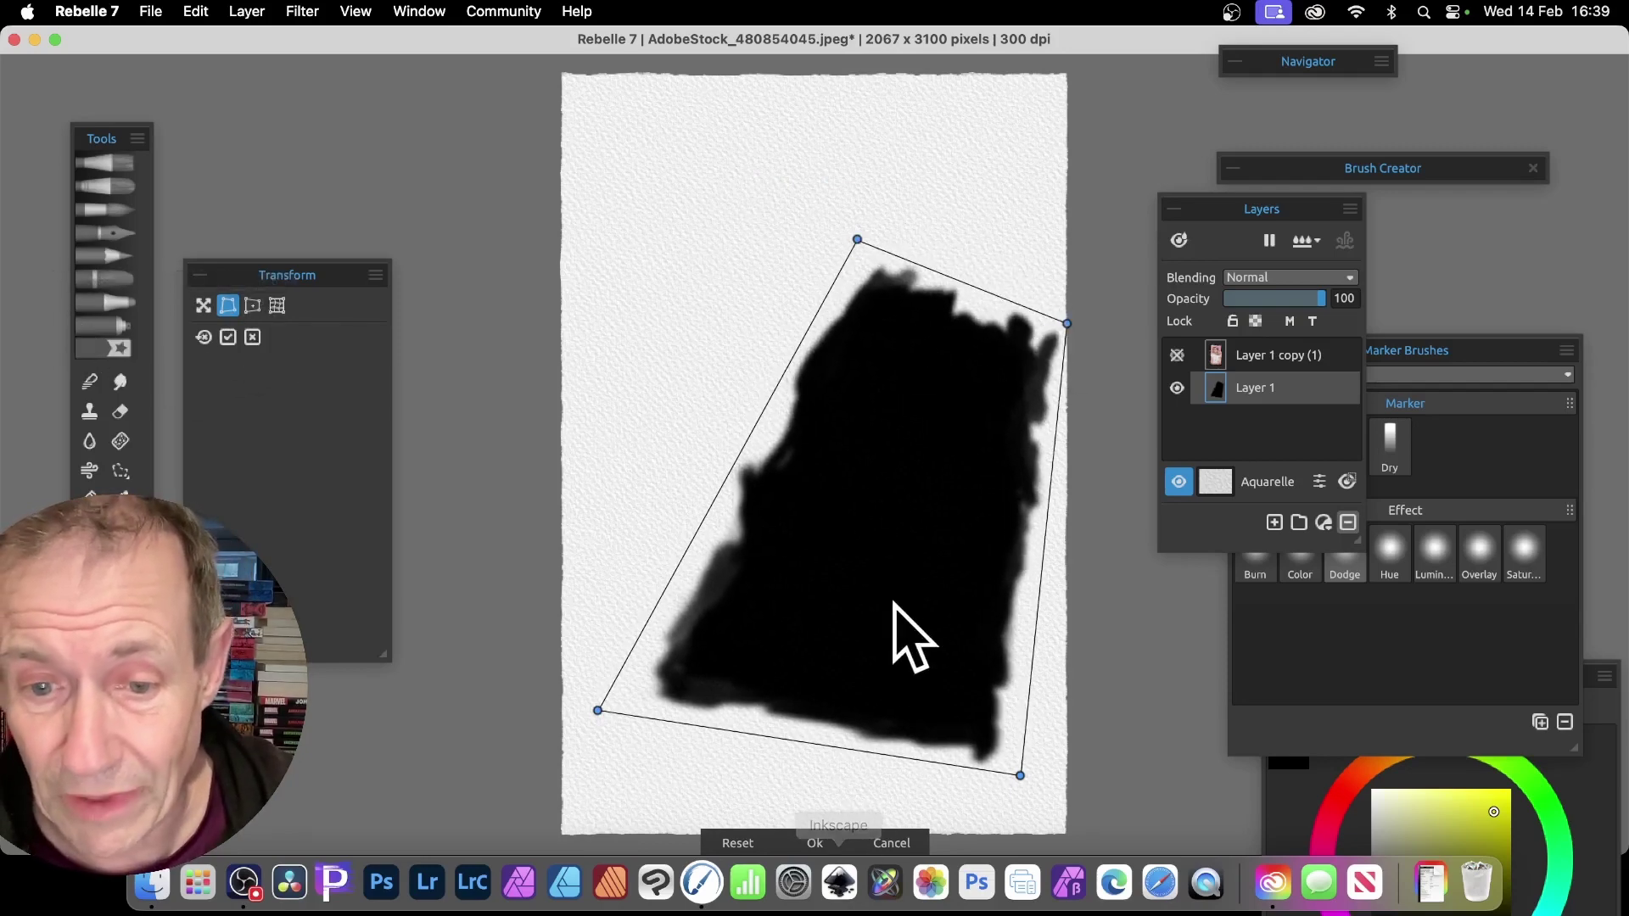
pyautogui.click(817, 844)
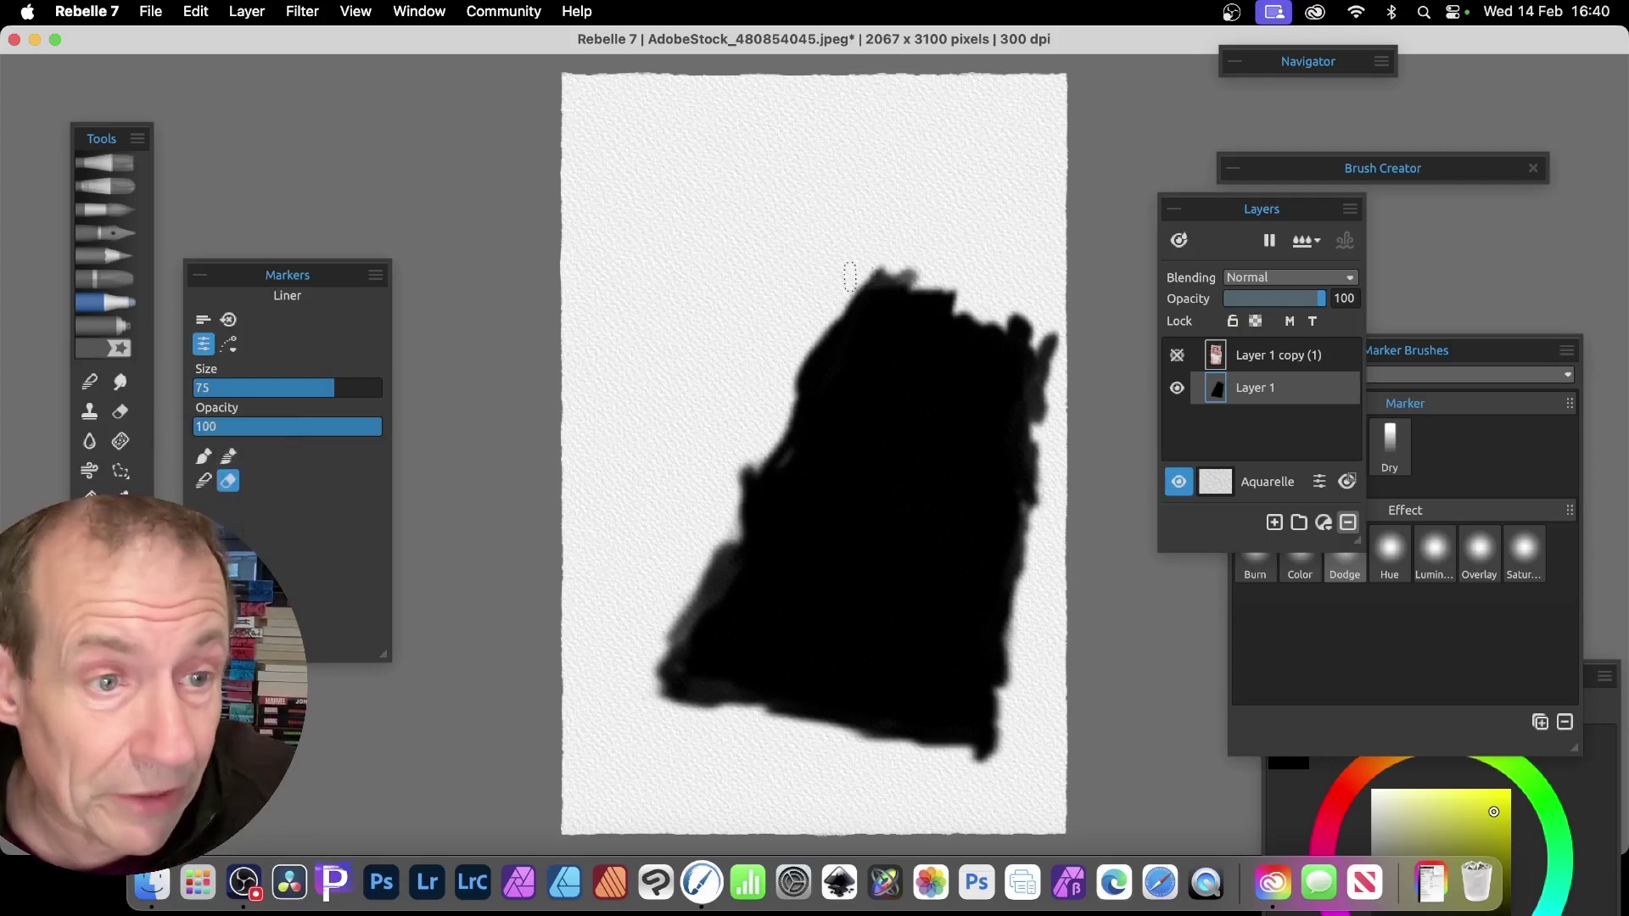
# Draw a closed polygonal selection around the upper half of the slanted shadow.
pyautogui.click(120, 472)
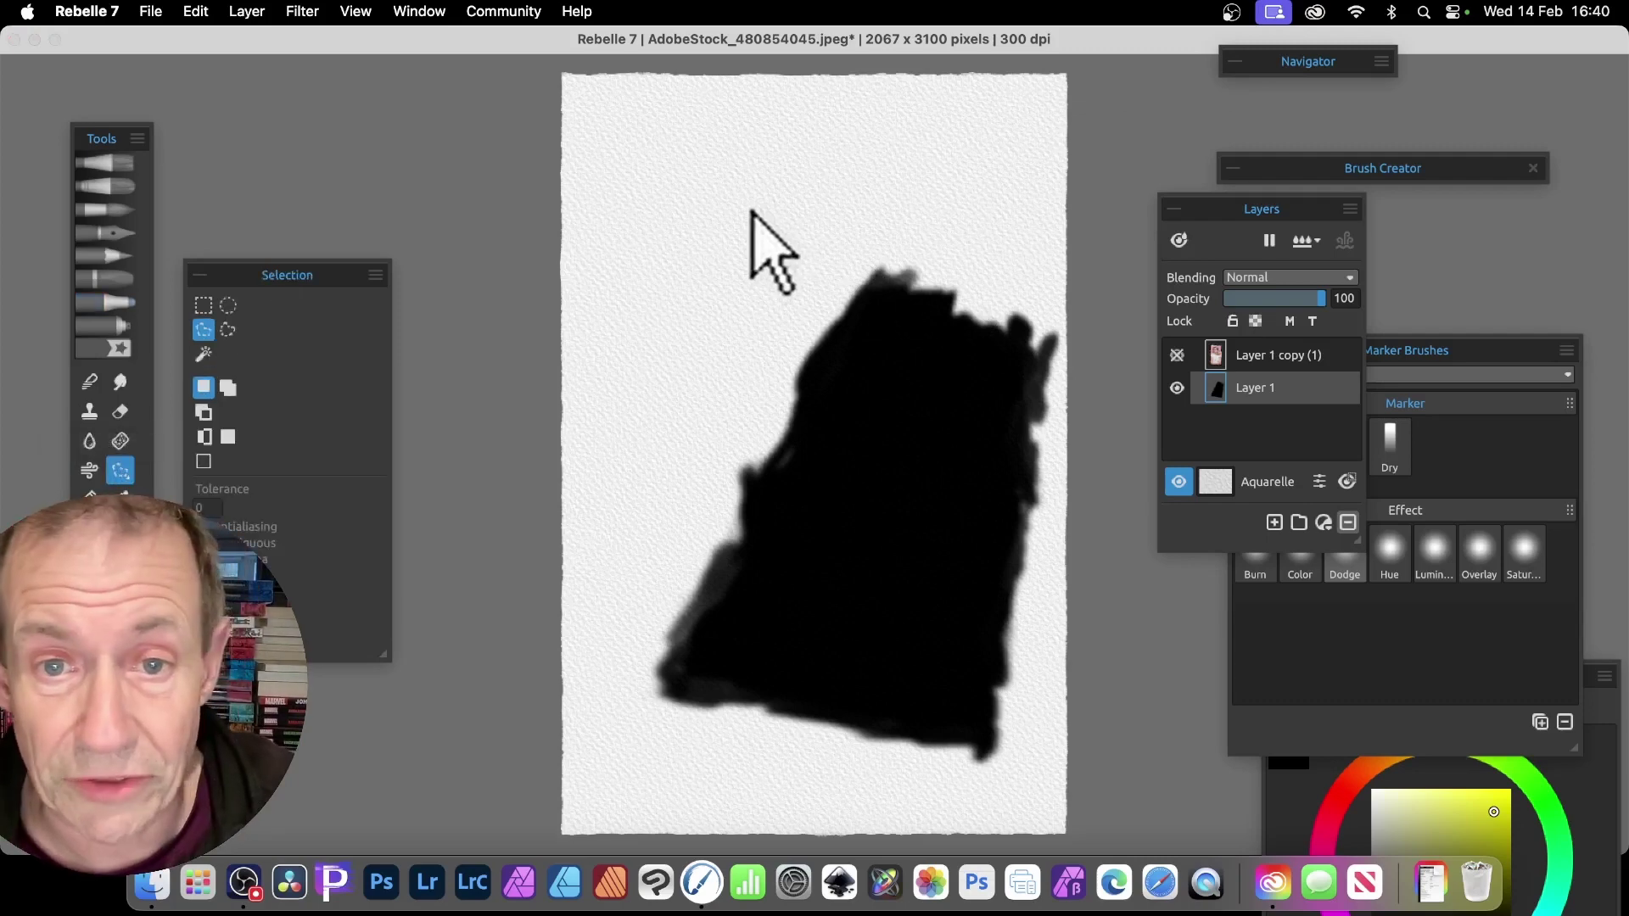
pyautogui.click(1054, 453)
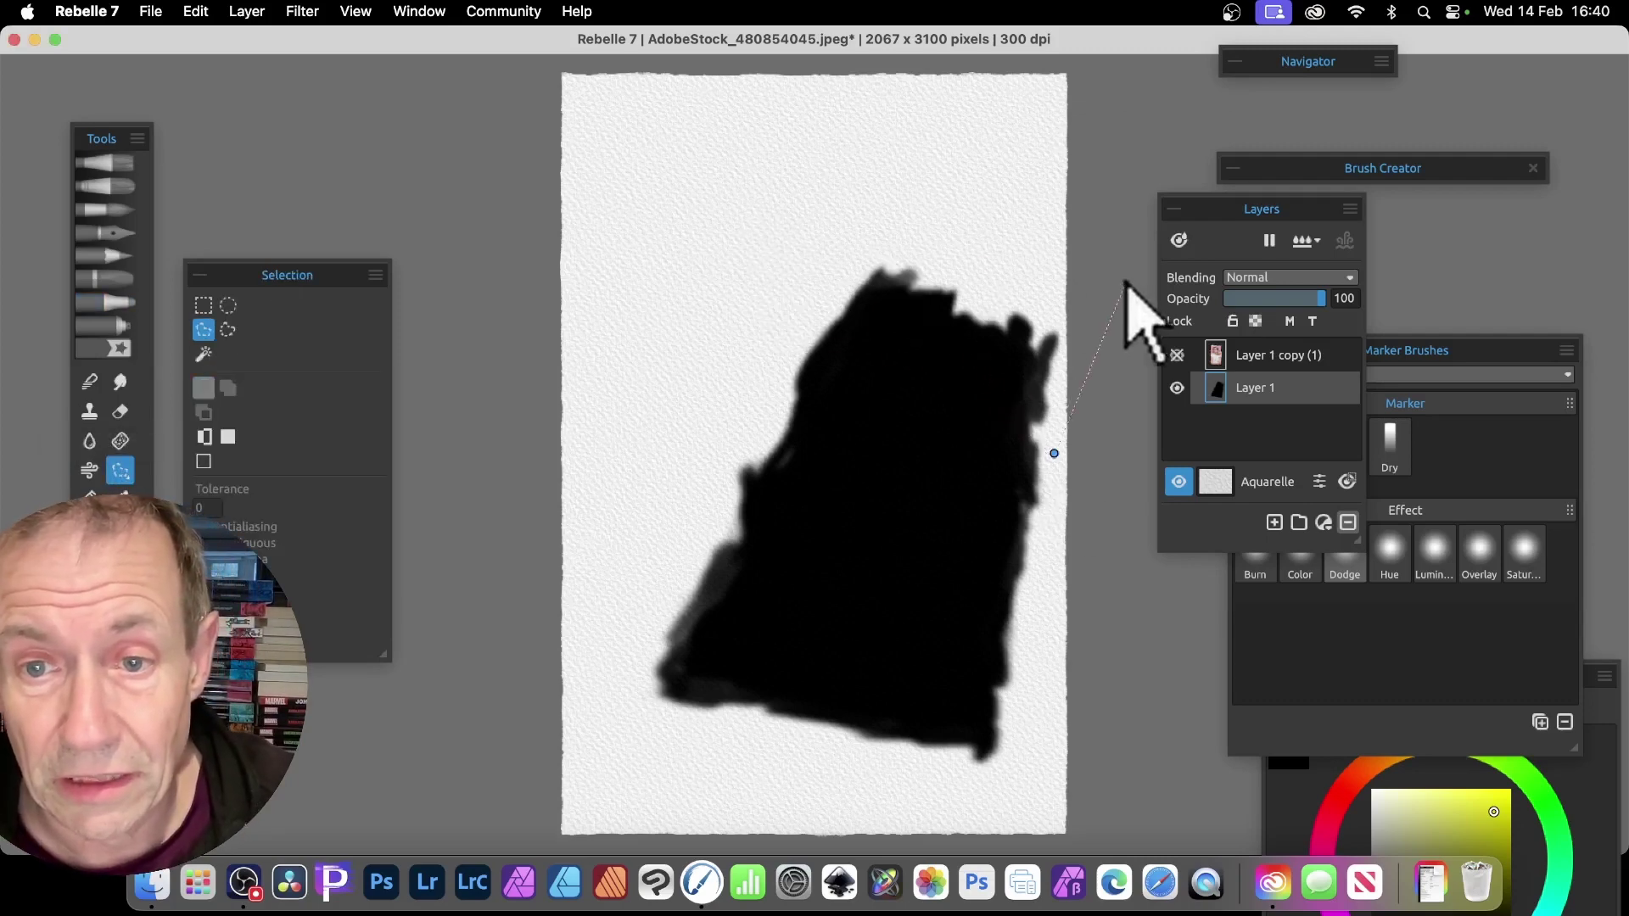
pyautogui.click(1080, 279)
pyautogui.click(798, 213)
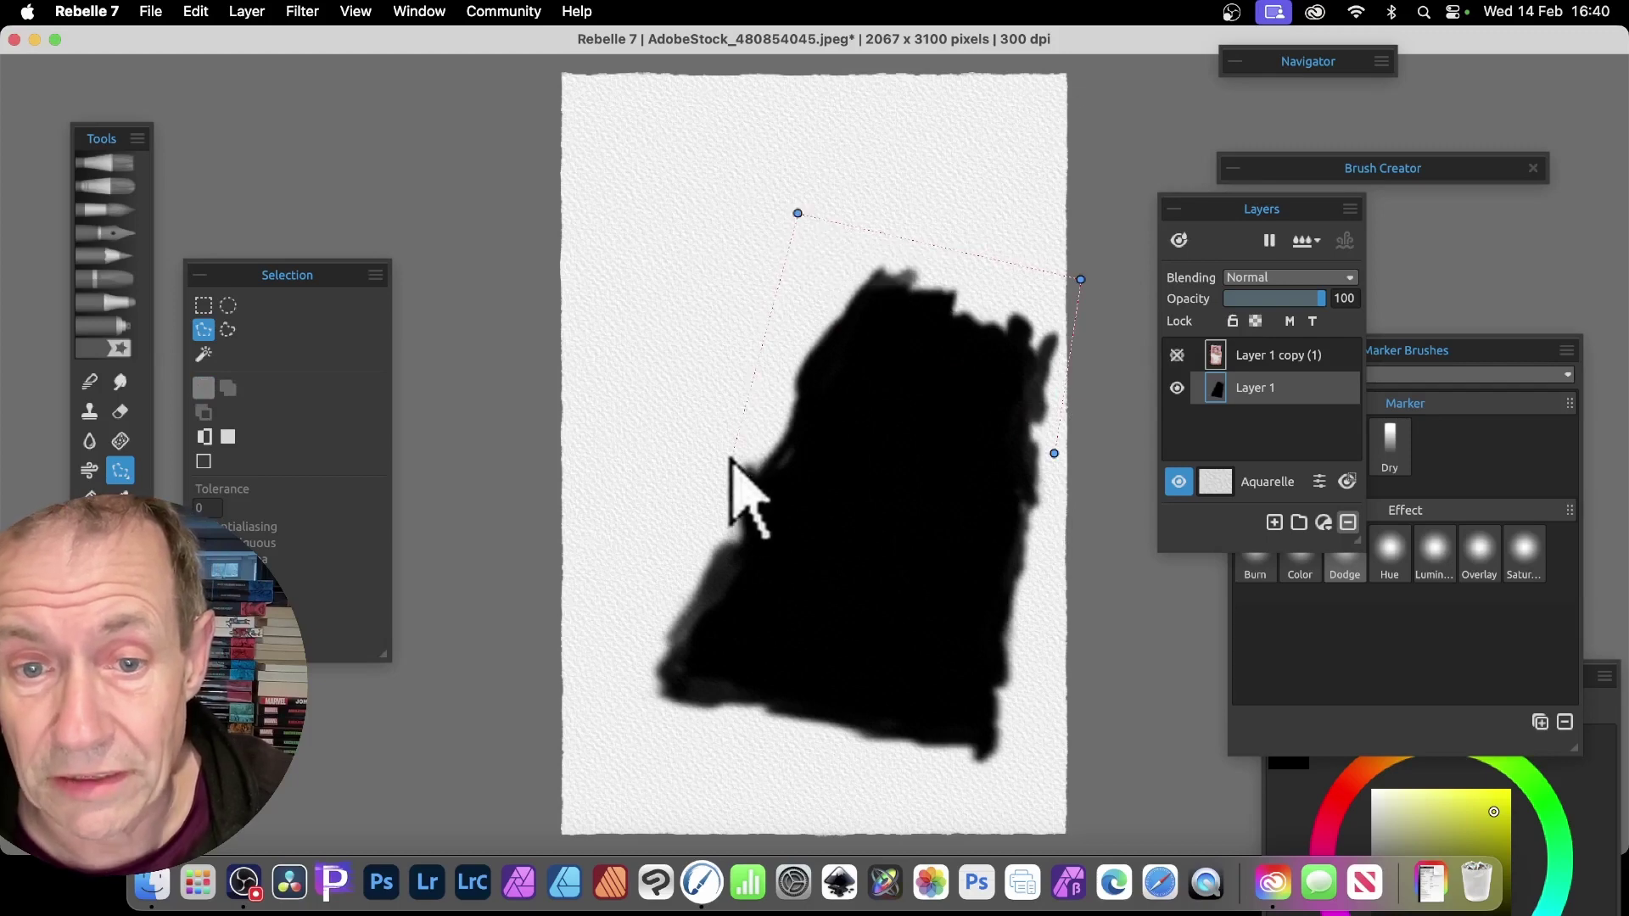
pyautogui.click(702, 499)
pyautogui.click(955, 582)
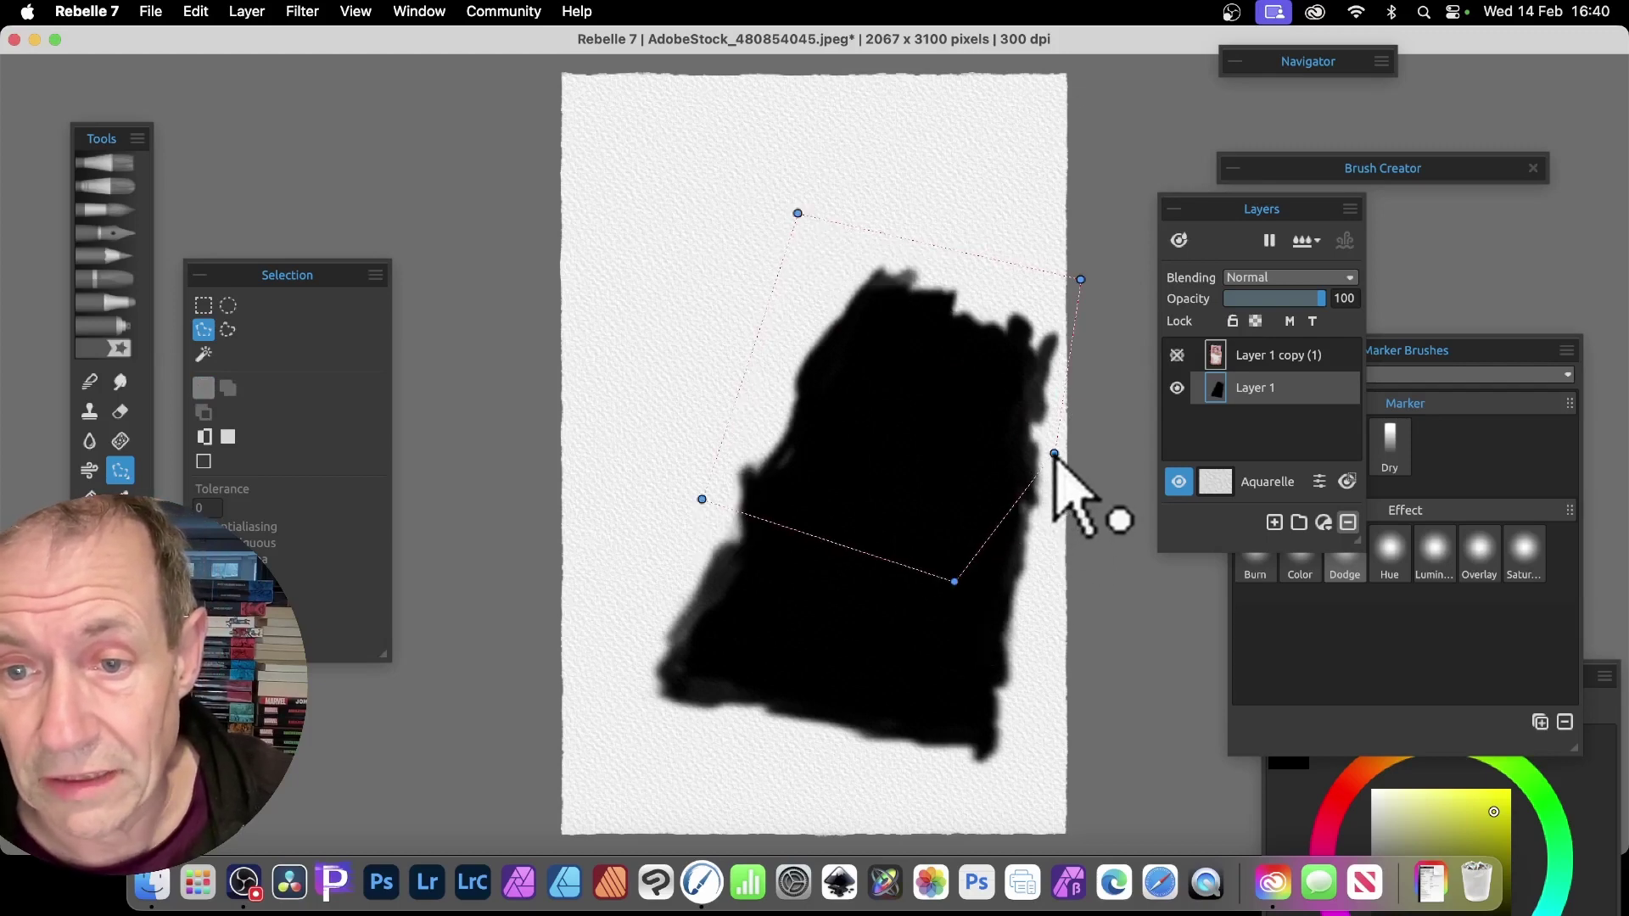
pyautogui.click(1055, 454)
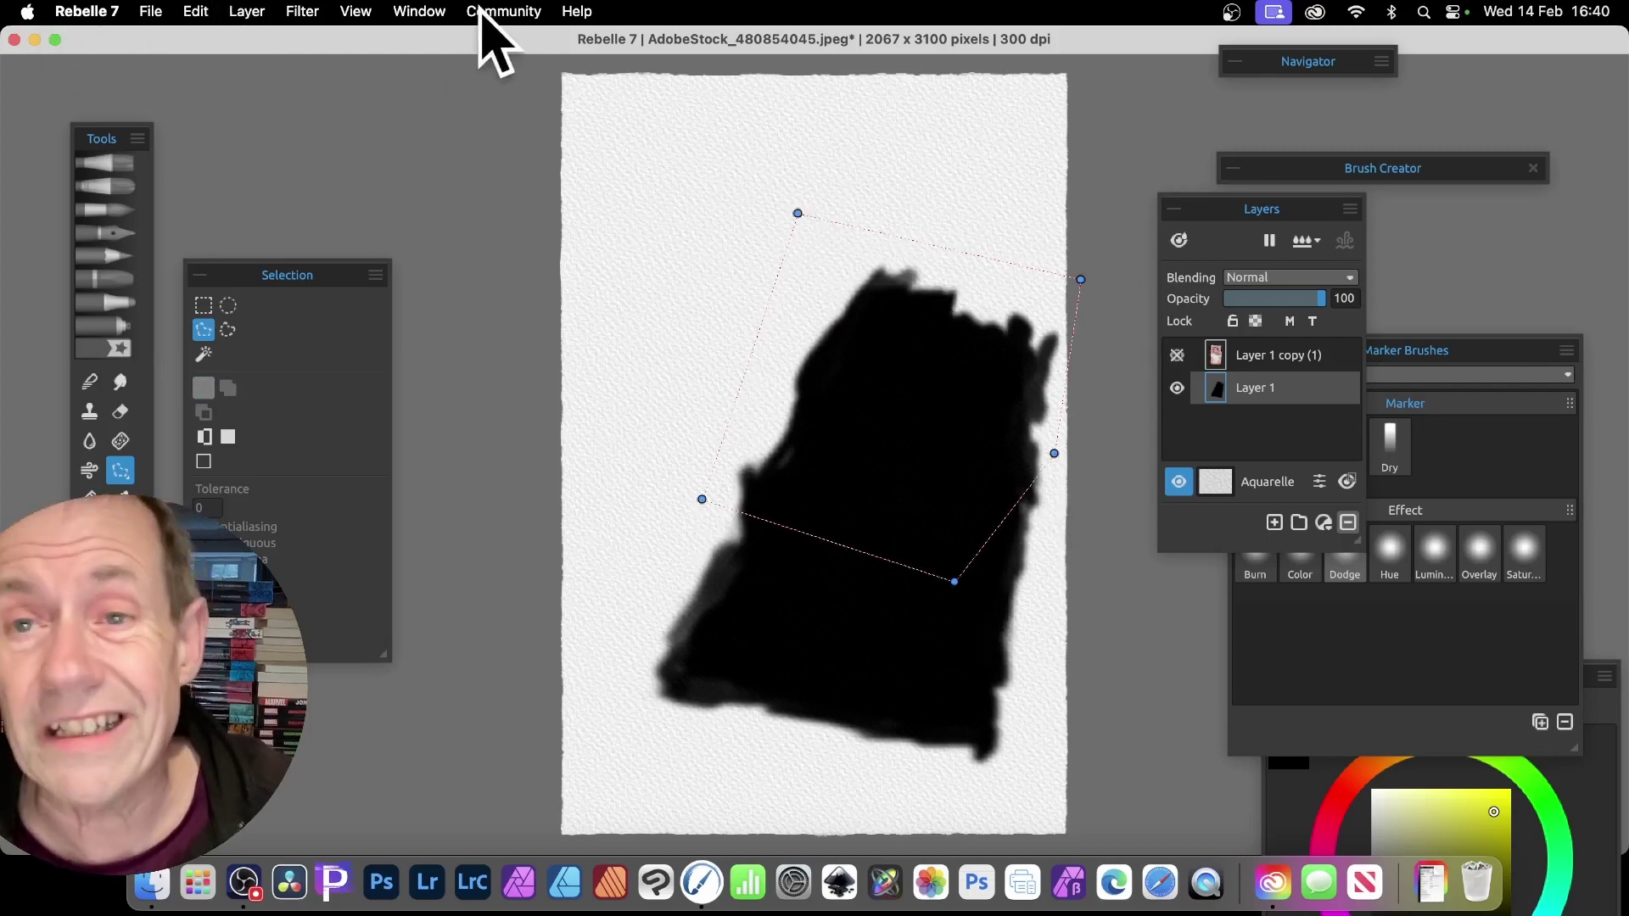
# Blur the selected upper shadow again with Gaussian Blur at radius 44, and clear the selection.
pyautogui.click(292, 12)
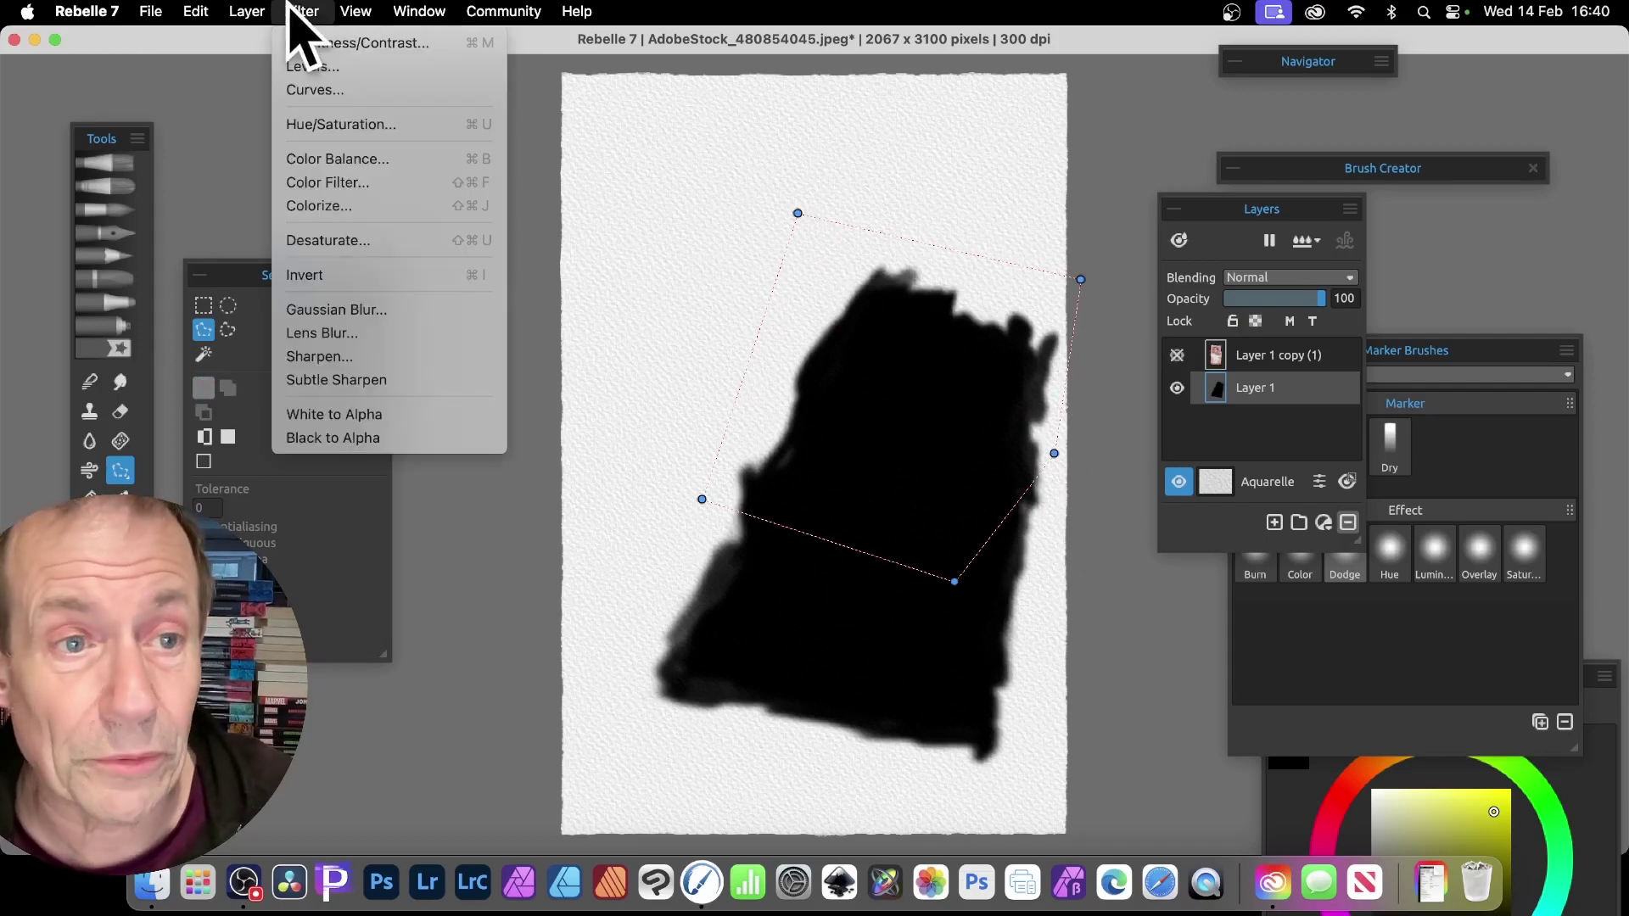
pyautogui.click(374, 313)
pyautogui.moveTo(762, 392); pyautogui.dragTo(800, 395)
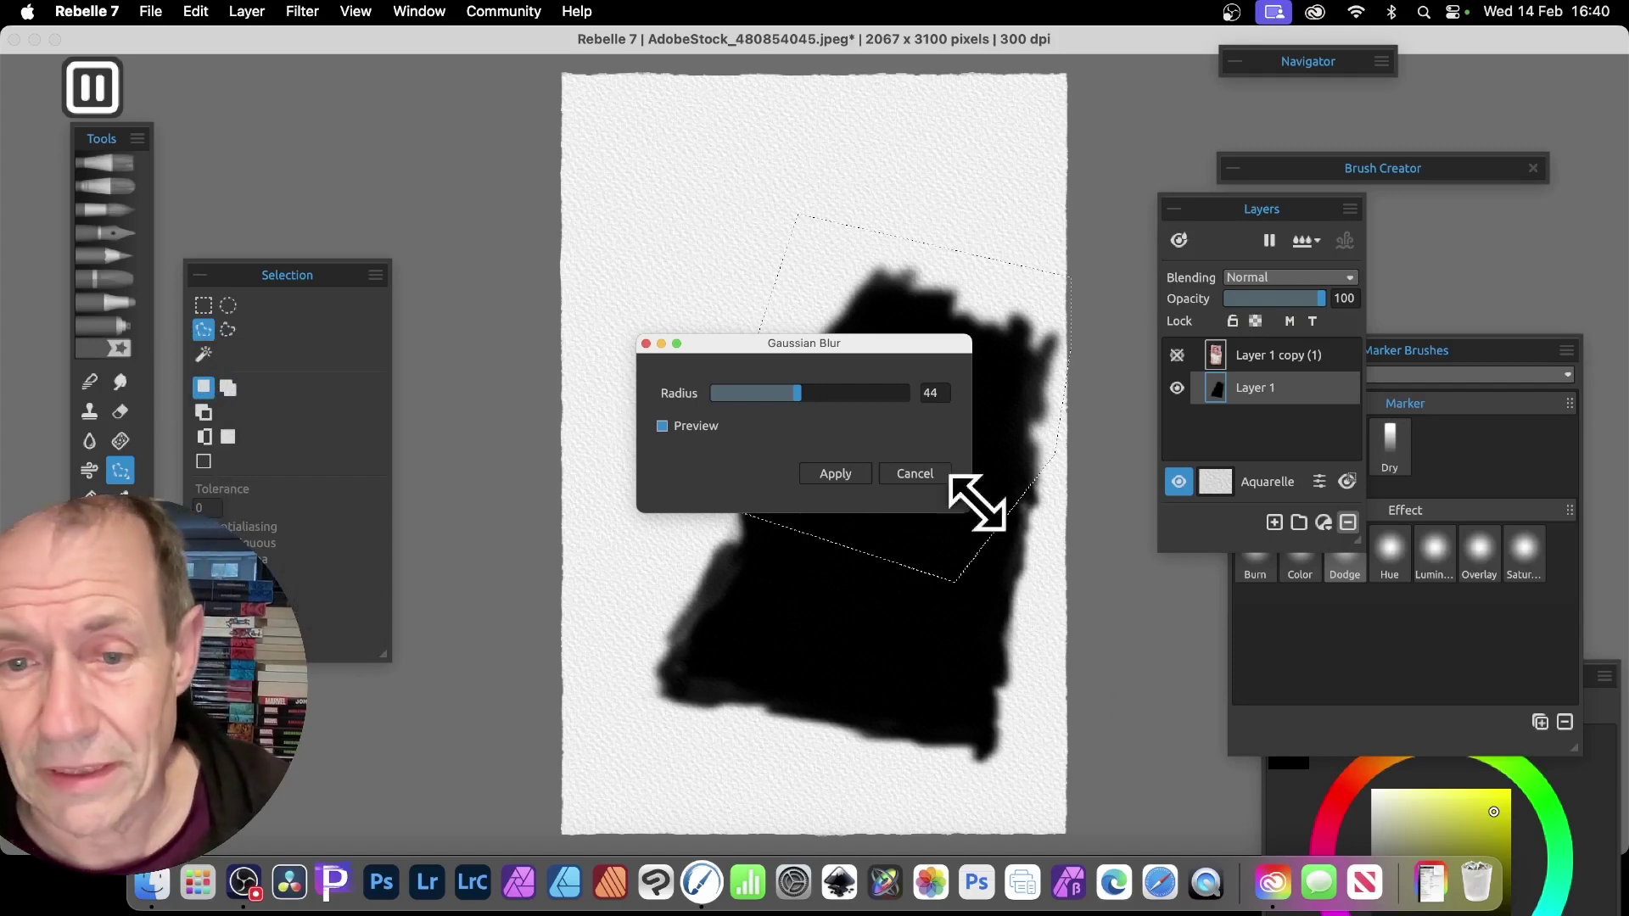
pyautogui.click(835, 473)
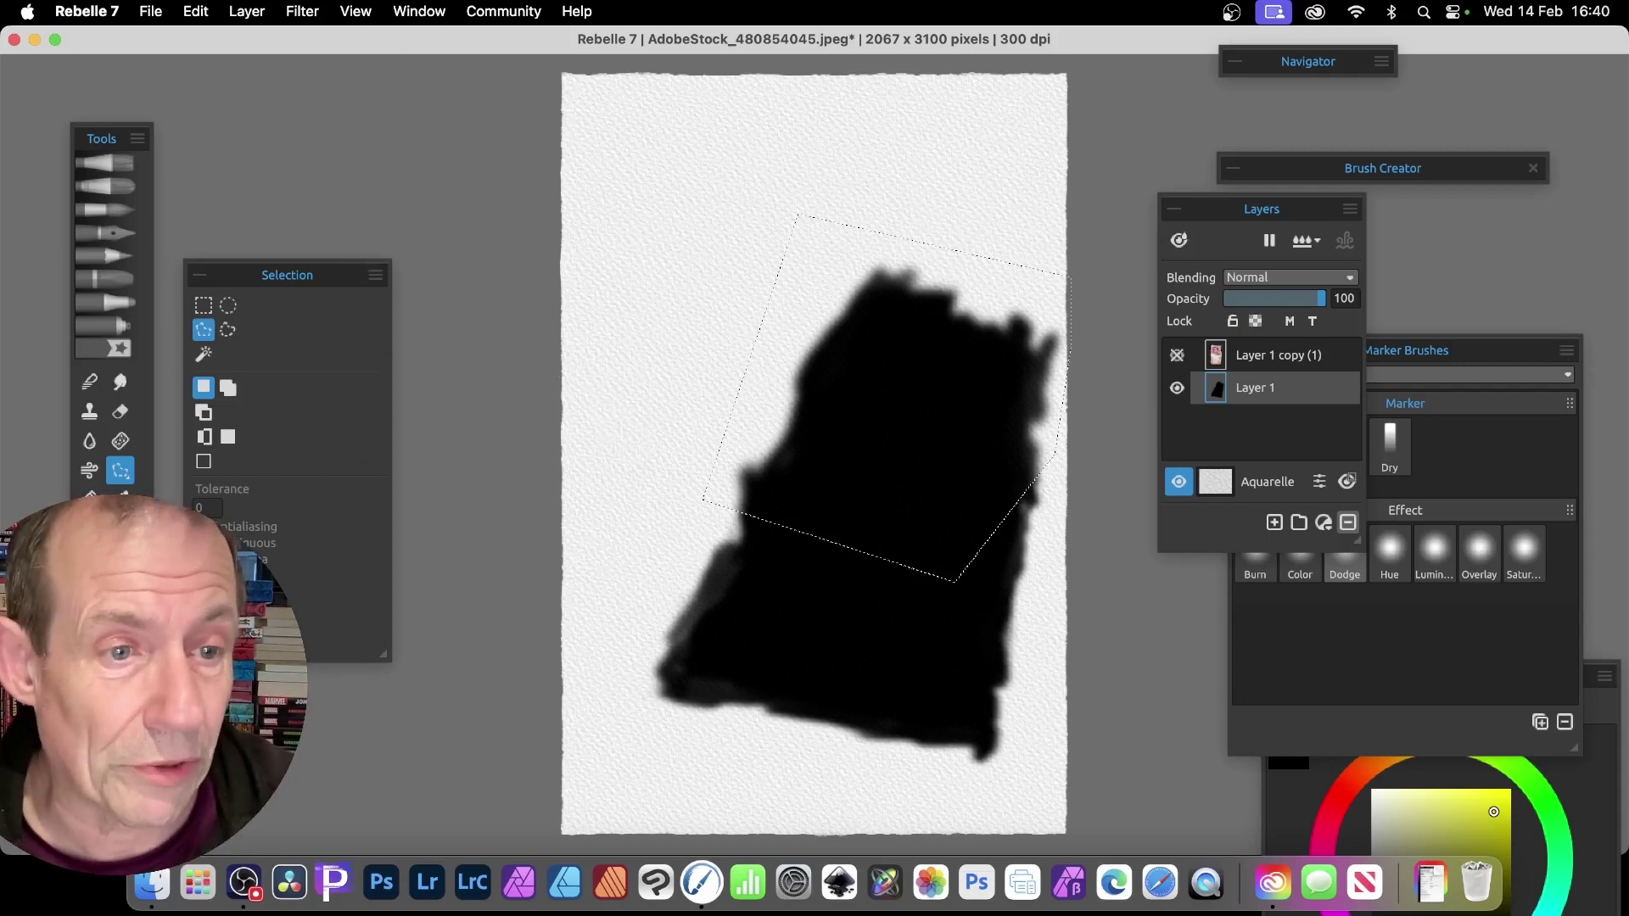
pyautogui.click(203, 462)
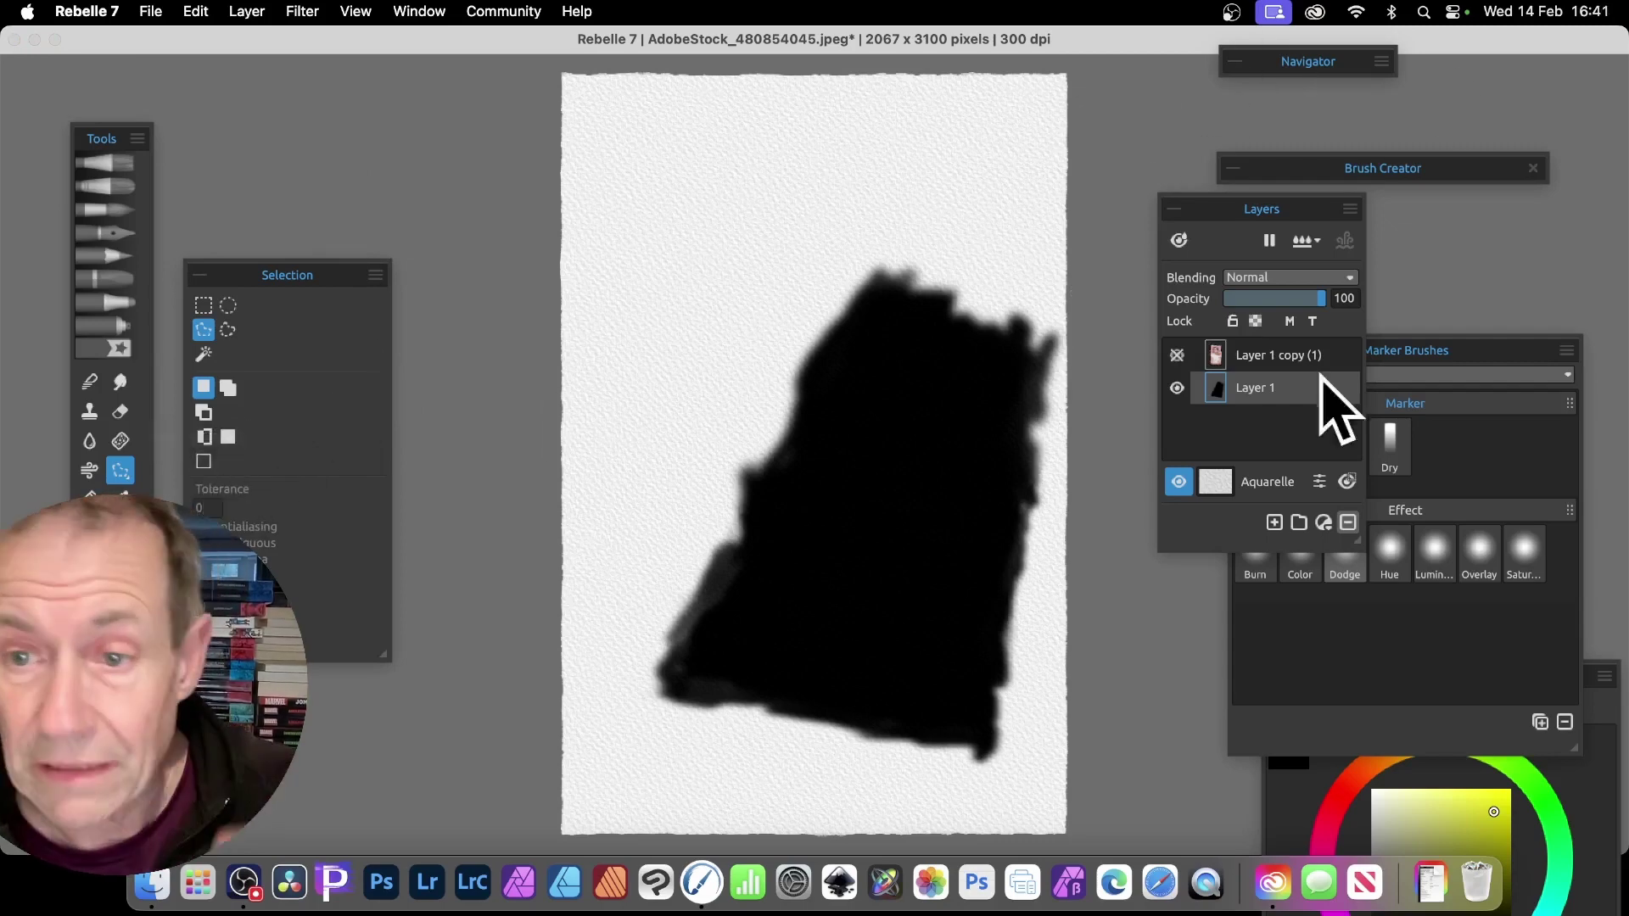
# Show the photo copy layer, scale it to 1486 by 2218 px, and place it at X 287, Y 573 over the shadow.
pyautogui.click(1178, 356)
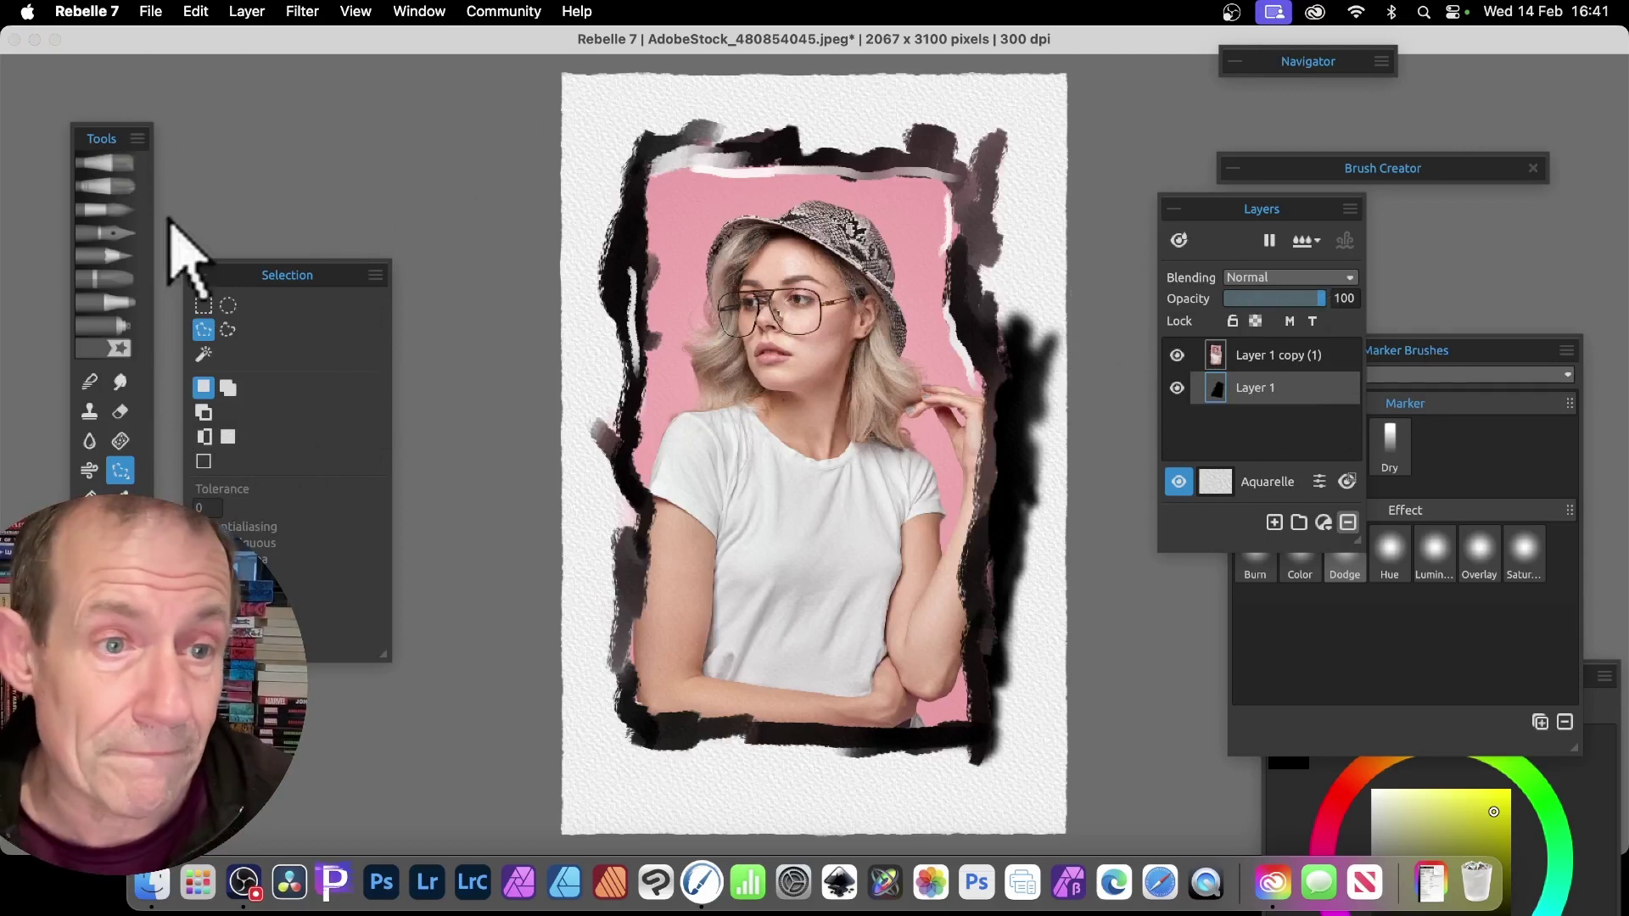
pyautogui.click(1219, 356)
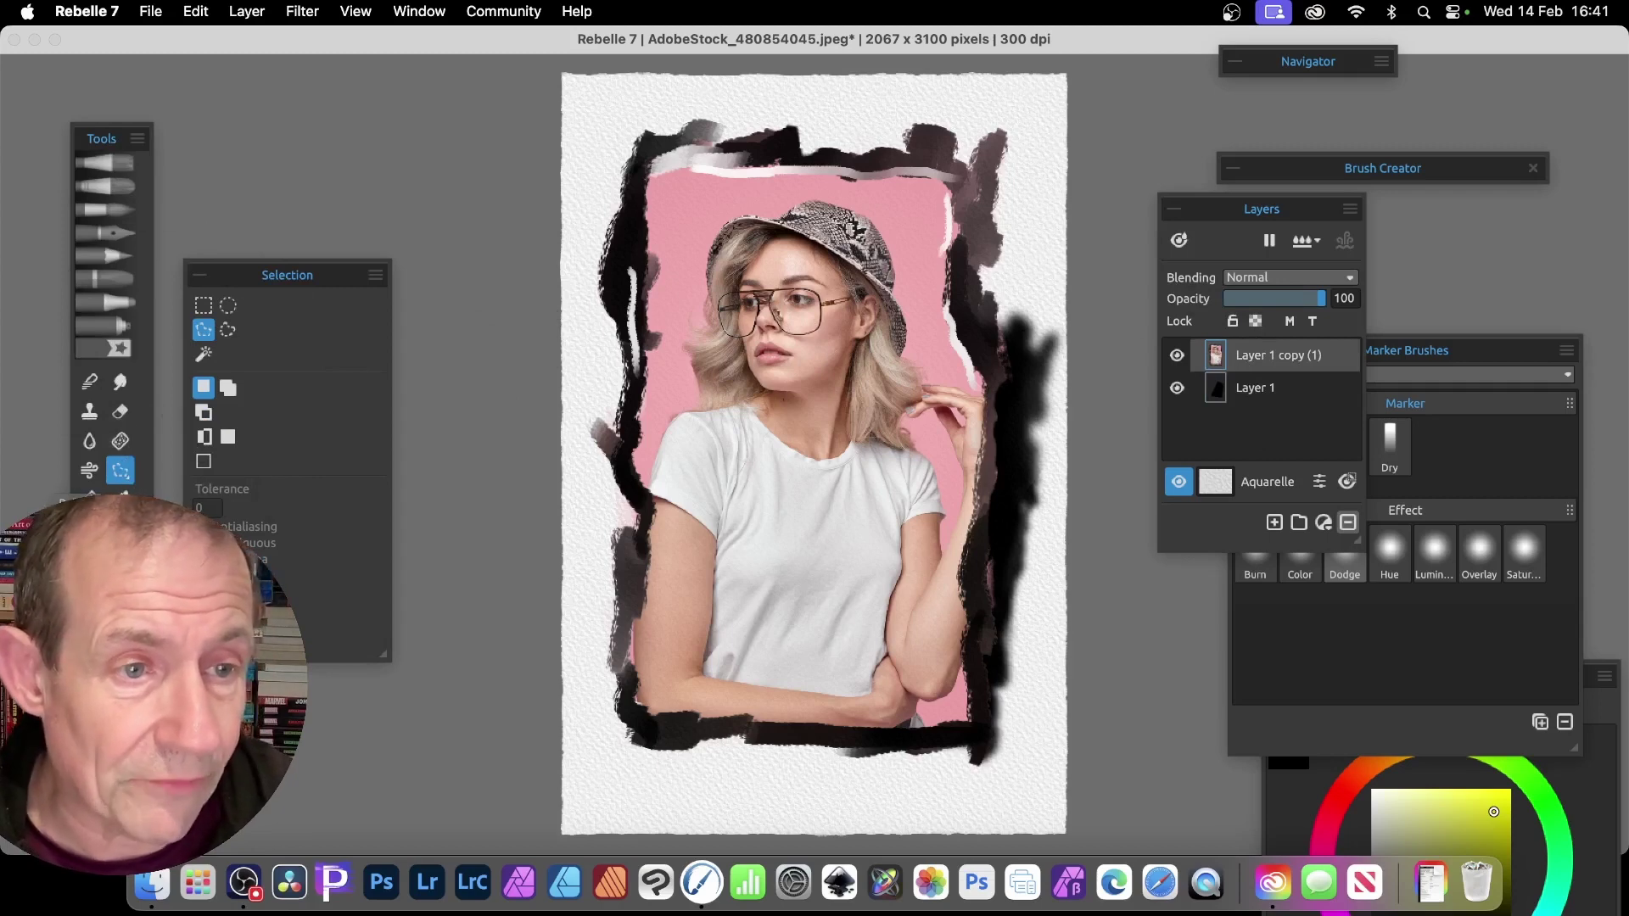
pyautogui.click(90, 528)
pyautogui.click(205, 306)
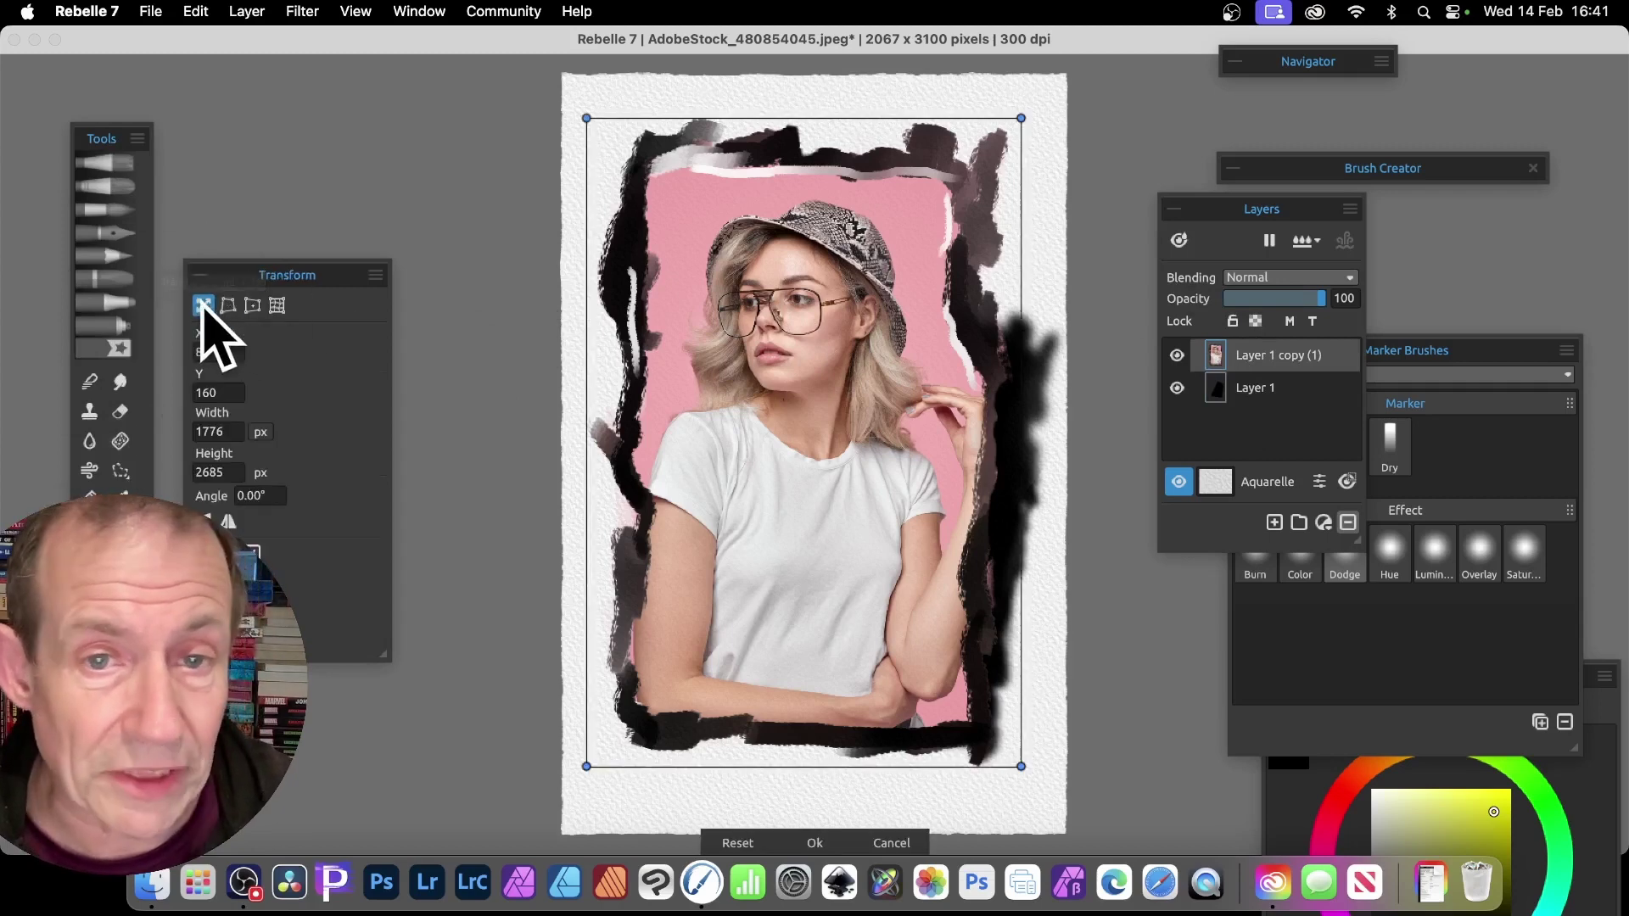
pyautogui.moveTo(792, 316)
pyautogui.mouseDown()
pyautogui.moveTo(768, 288)
pyautogui.moveTo(756, 313)
pyautogui.moveTo(780, 333)
pyautogui.mouseUp()
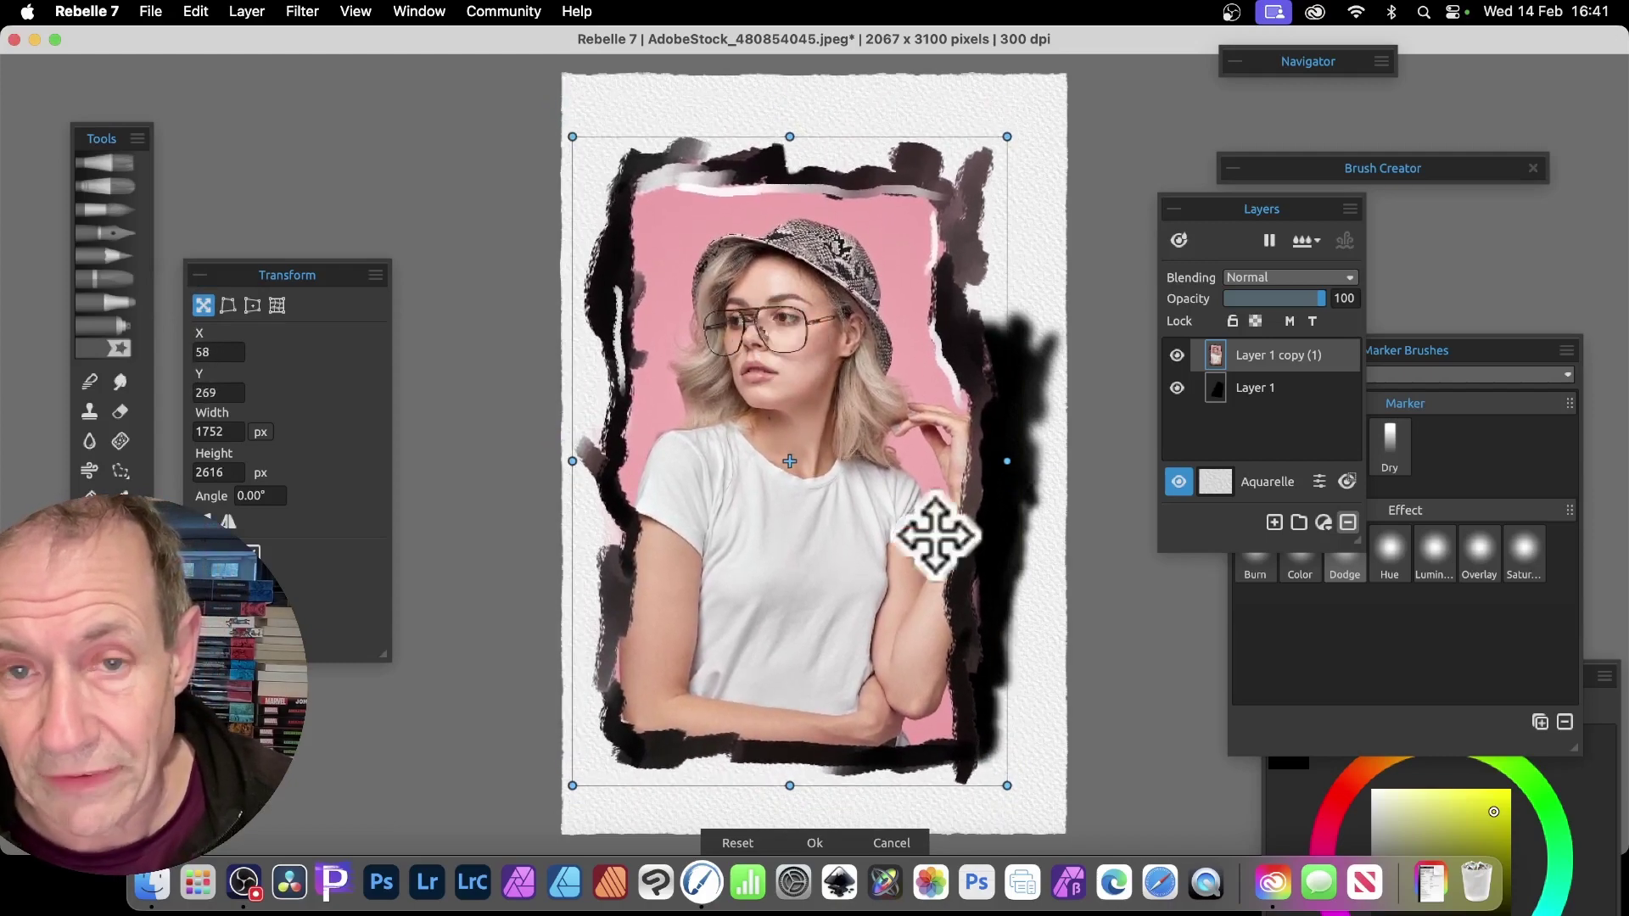
pyautogui.moveTo(574, 139); pyautogui.dragTo(636, 261)
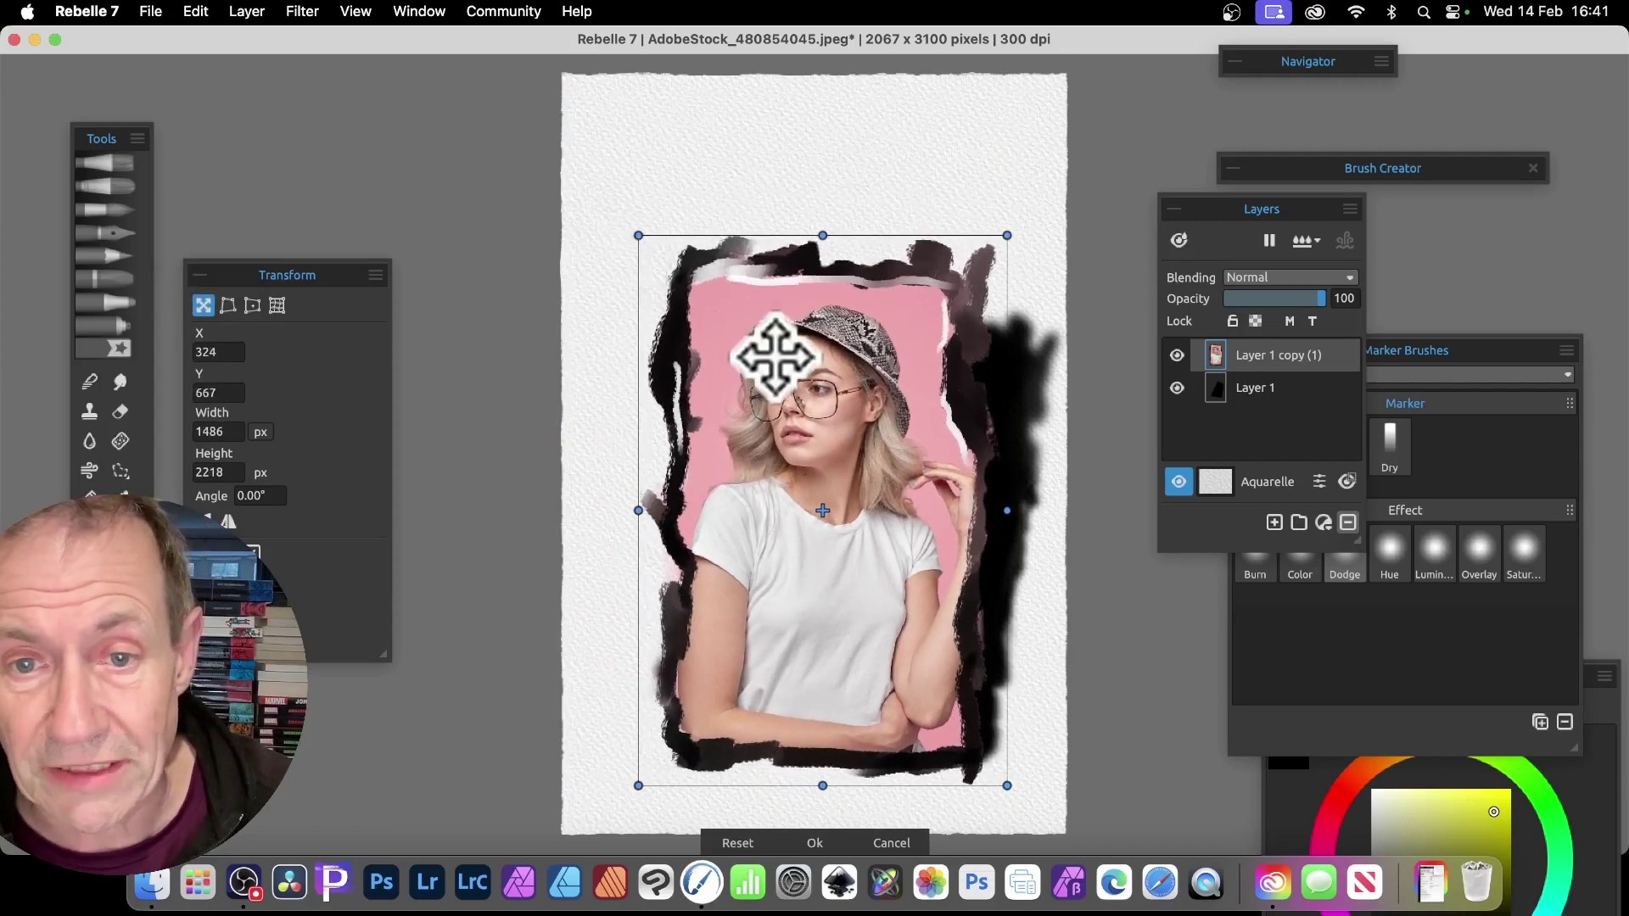
pyautogui.moveTo(778, 359)
pyautogui.mouseDown()
pyautogui.moveTo(710, 343)
pyautogui.moveTo(721, 319)
pyautogui.moveTo(778, 311)
pyautogui.moveTo(769, 335)
pyautogui.mouseUp()
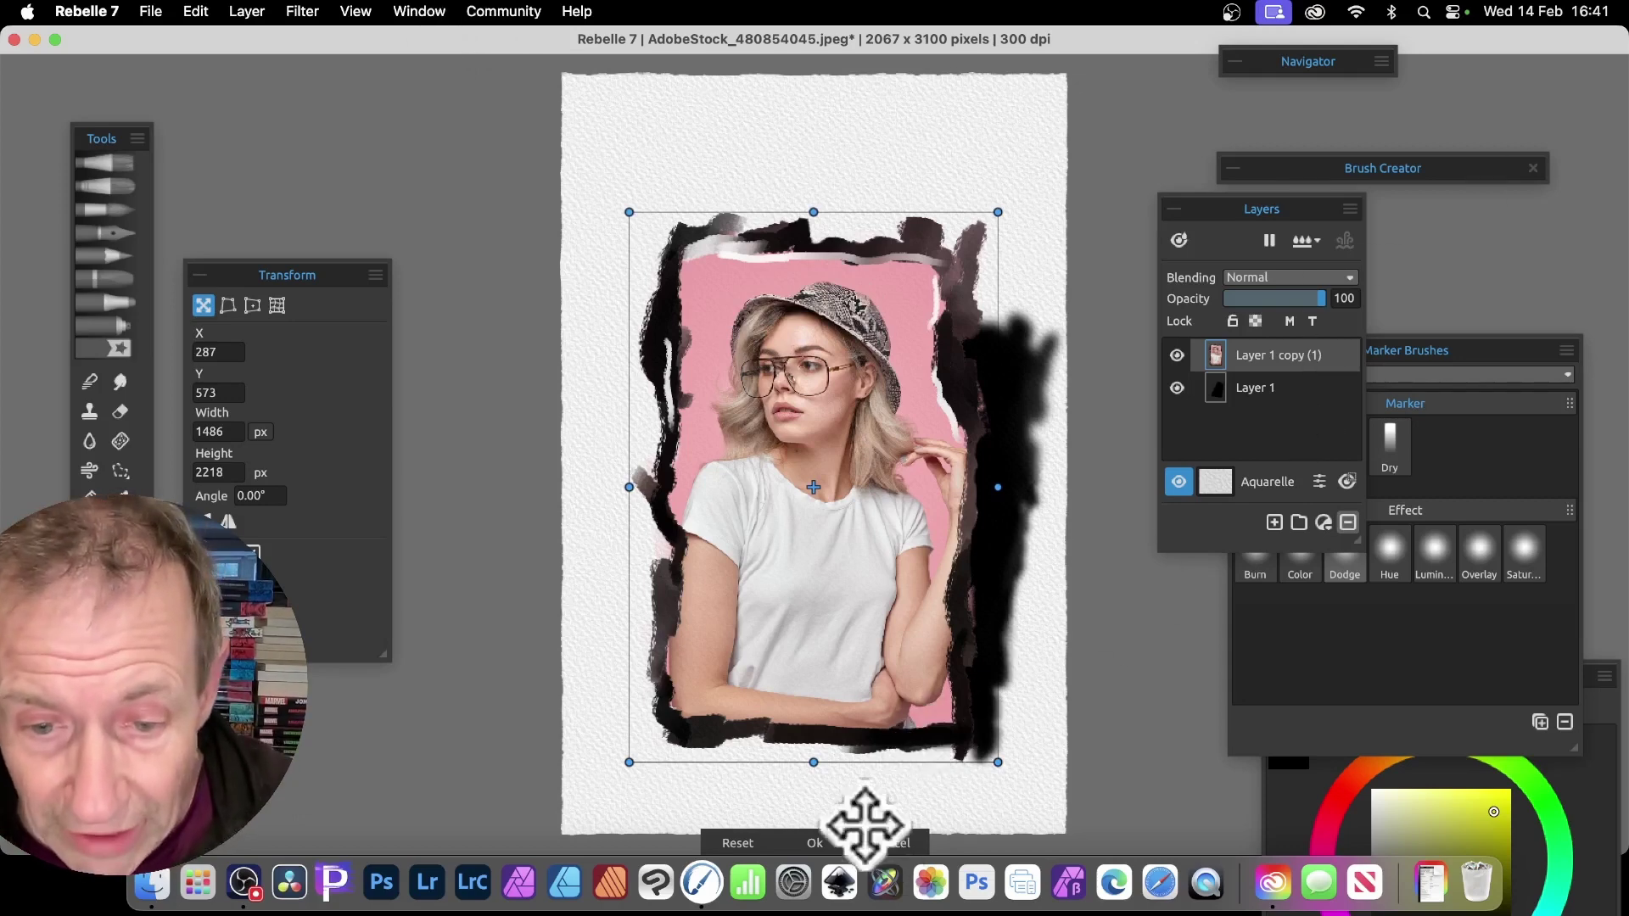
pyautogui.hscroll(2, 863, 825)
pyautogui.click(819, 842)
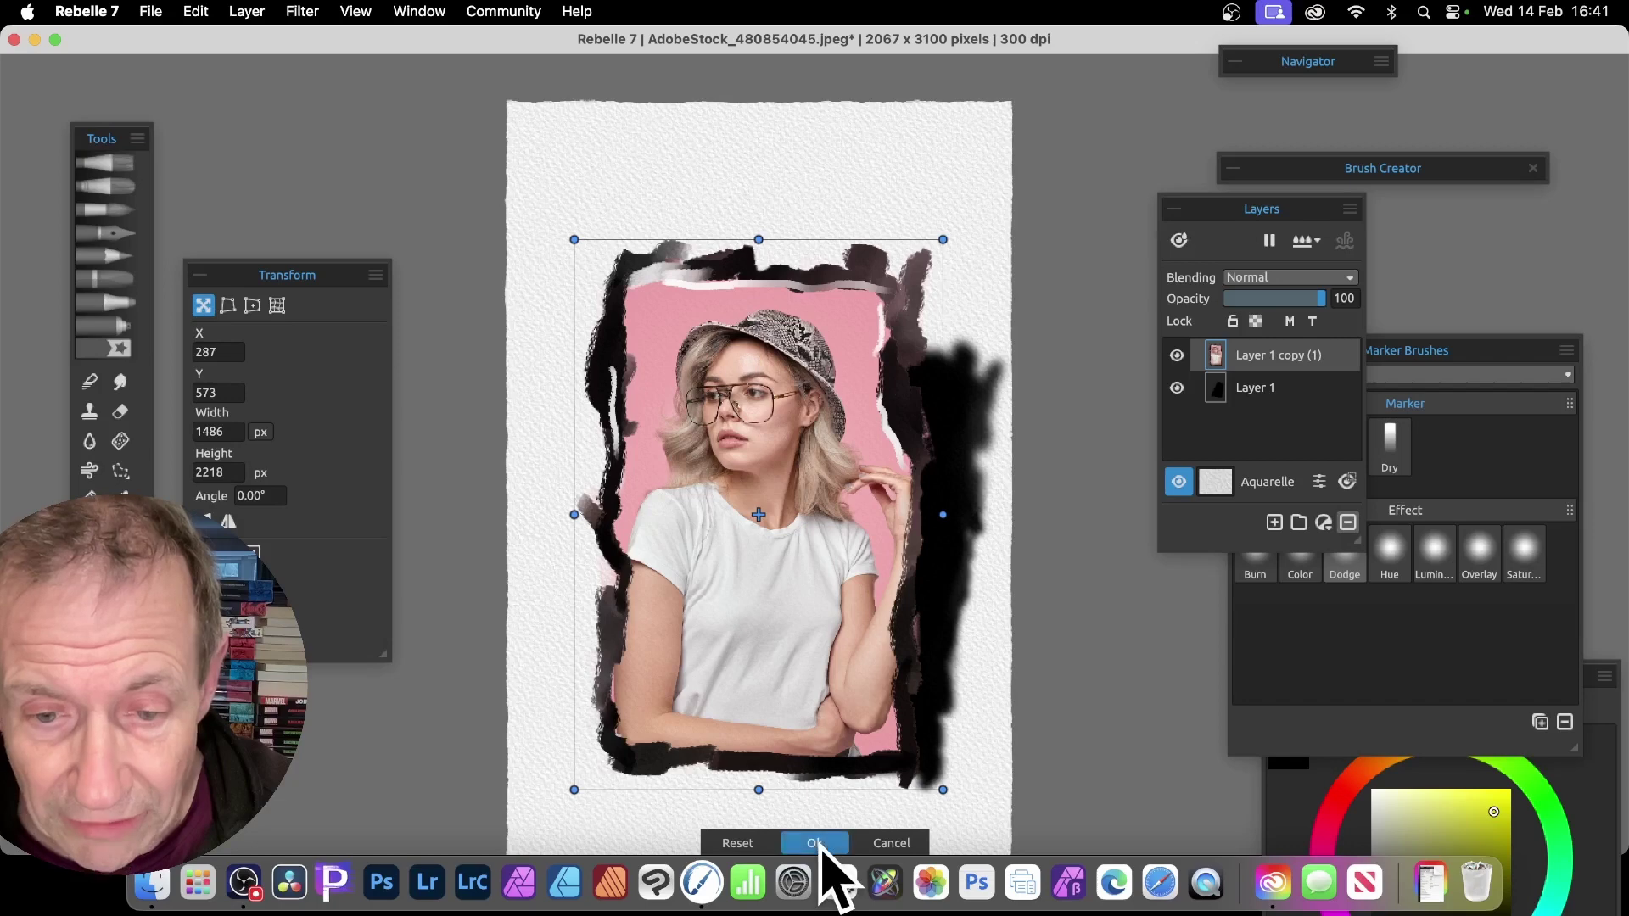
# Lower the shadow layer's opacity to 70 and merge the visible layers into one.
pyautogui.click(1254, 388)
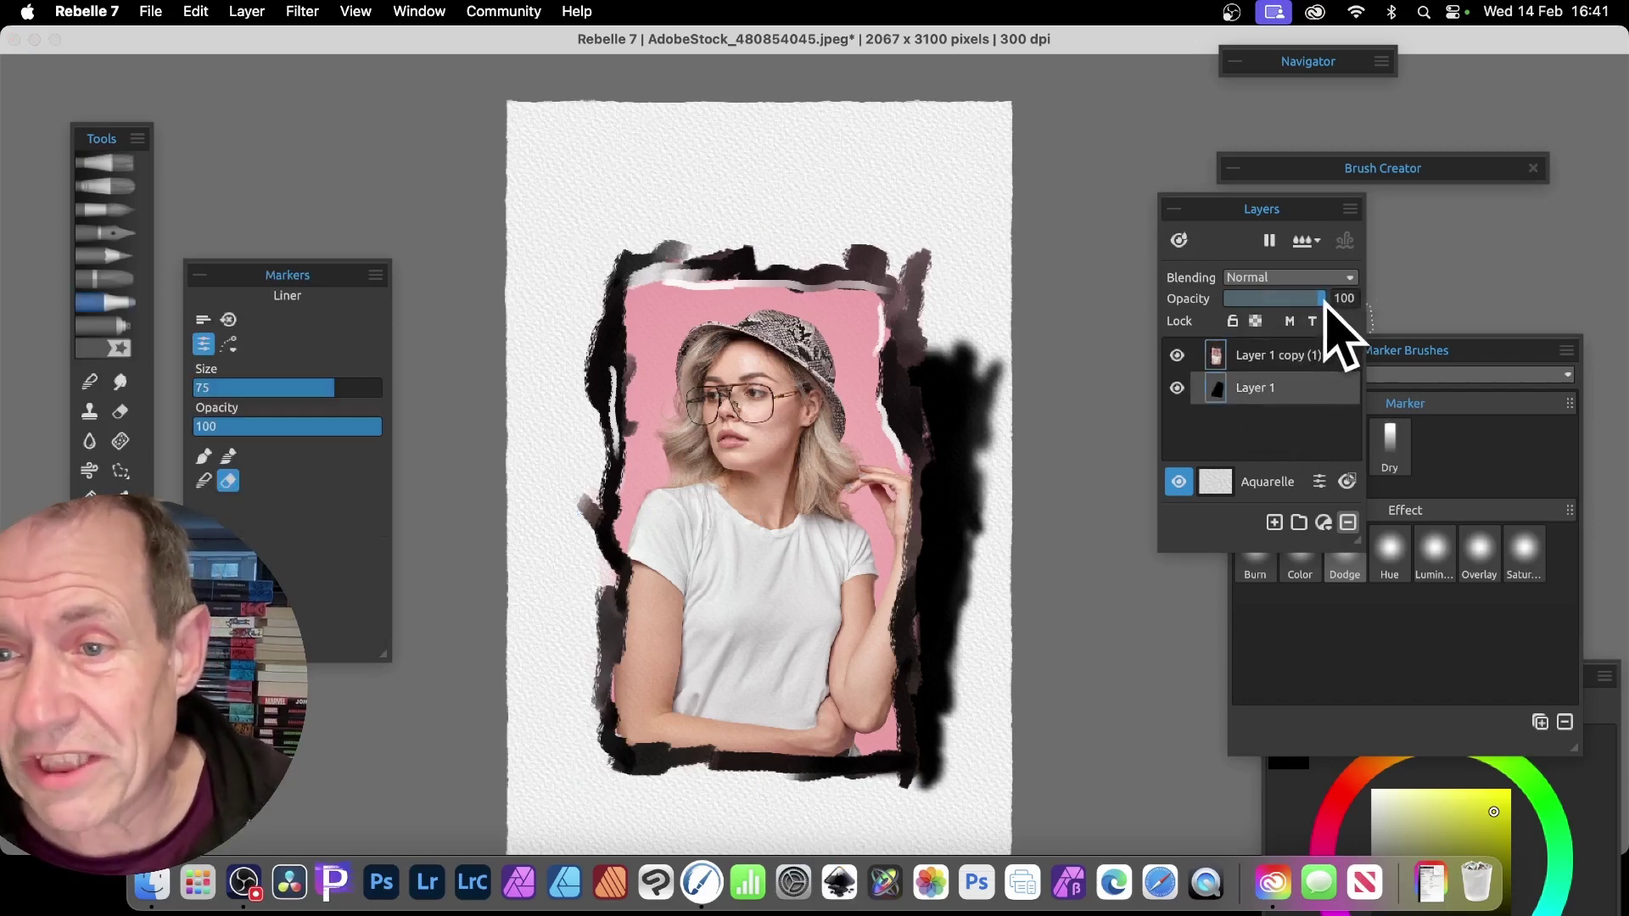
pyautogui.moveTo(1326, 306); pyautogui.dragTo(1292, 303)
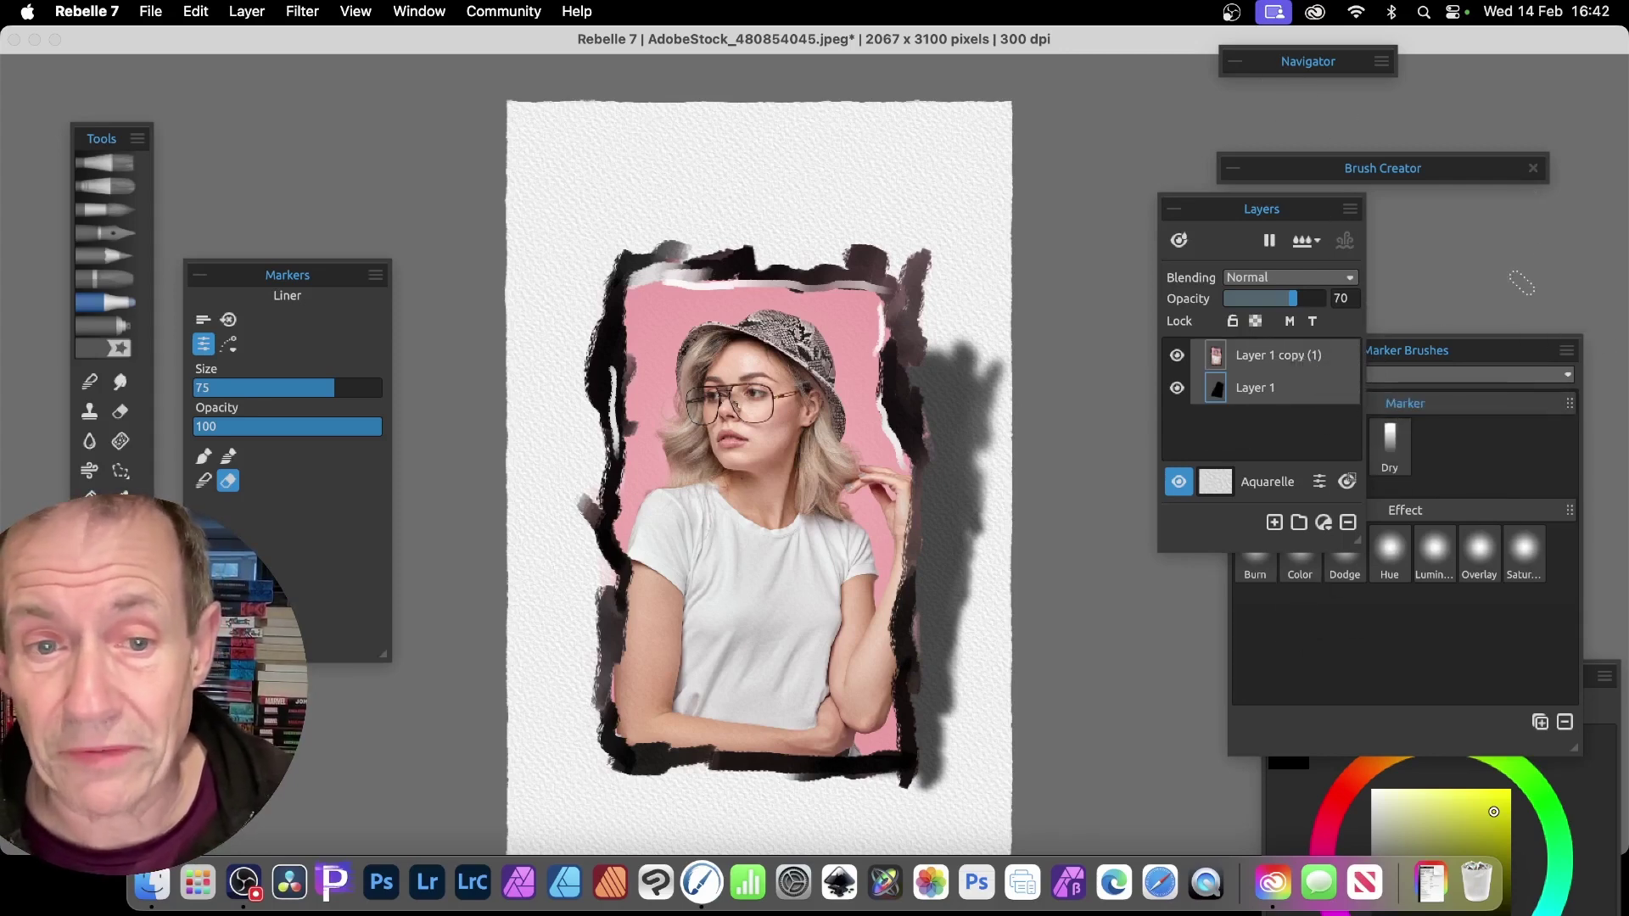
pyautogui.moveTo(1254, 203)
pyautogui.mouseDown()
pyautogui.moveTo(1136, 189)
pyautogui.moveTo(1254, 192)
pyautogui.mouseUp()
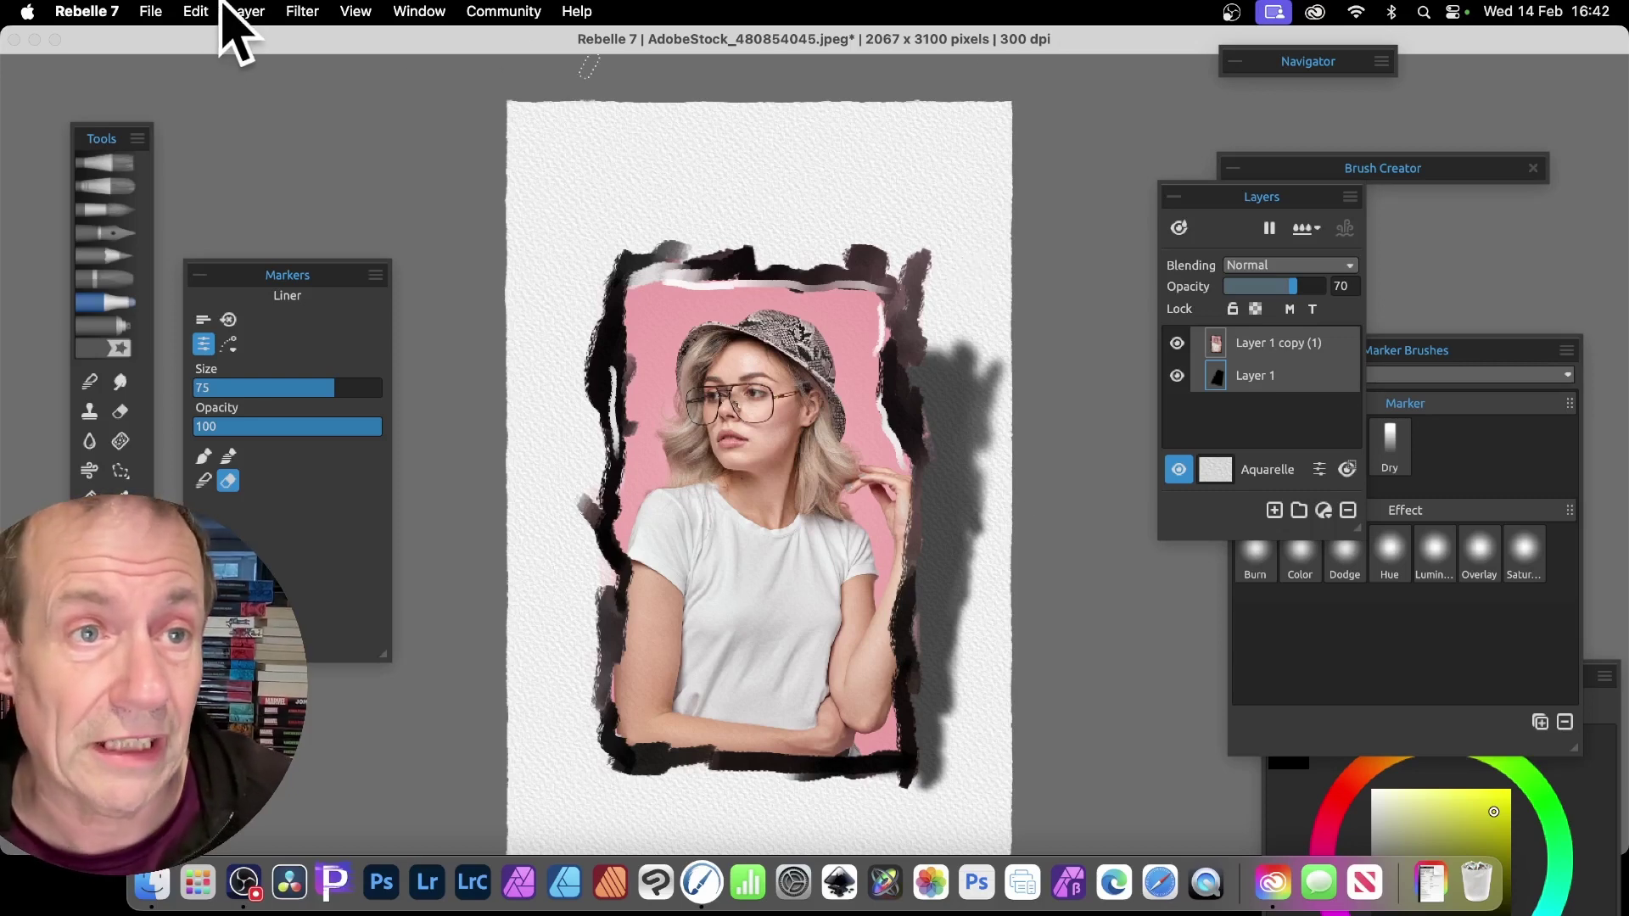
pyautogui.click(245, 10)
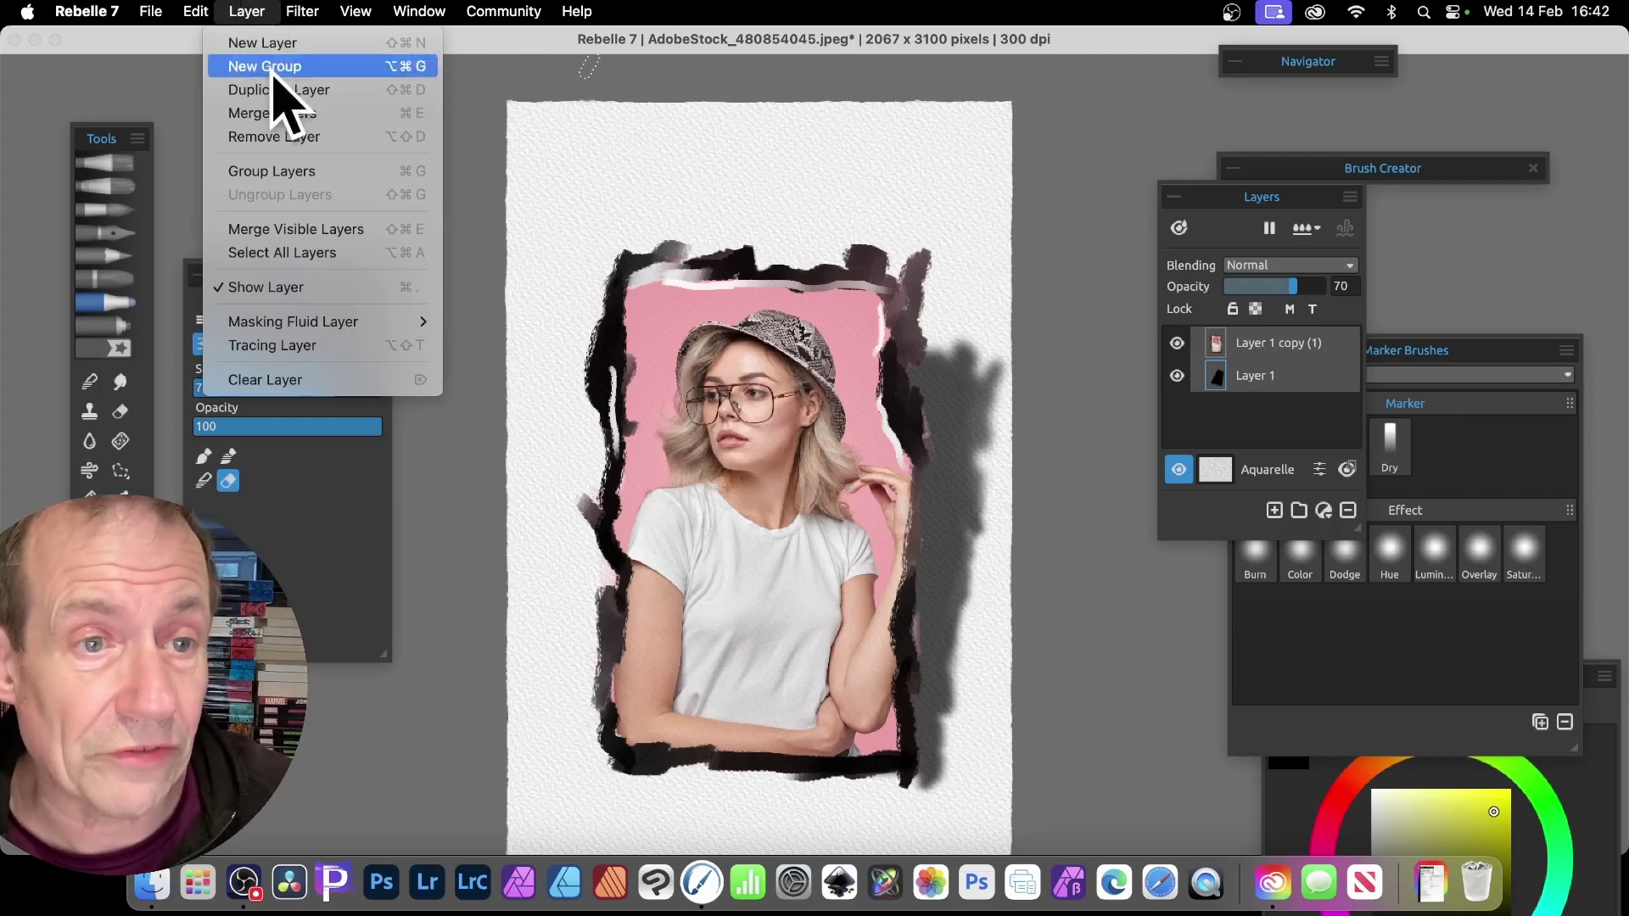
pyautogui.click(296, 231)
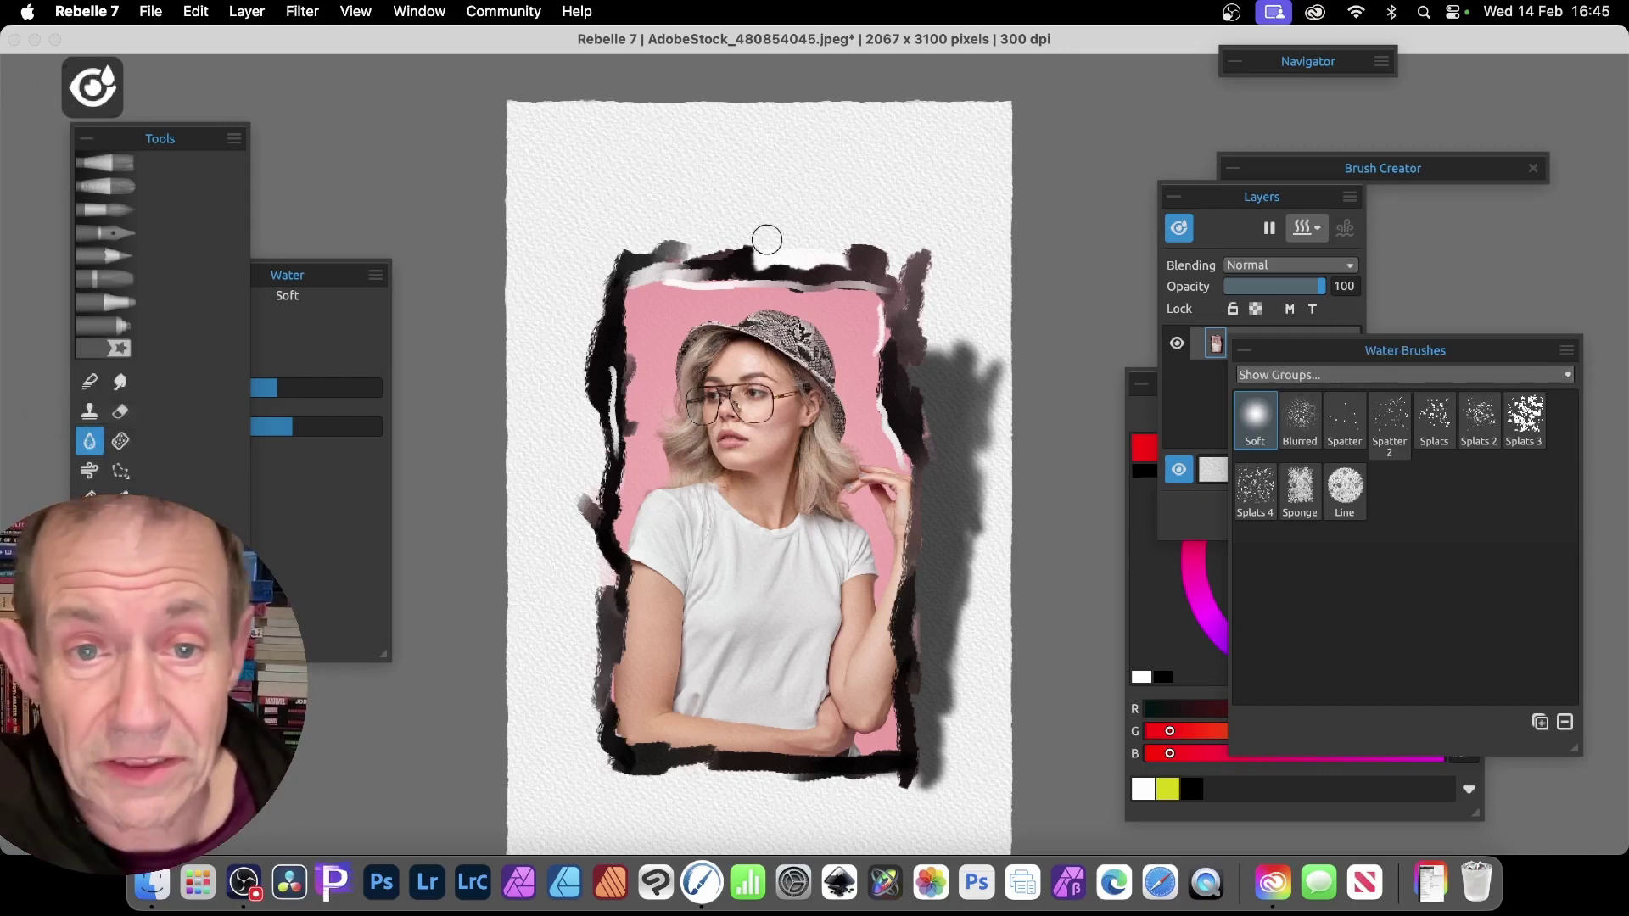
# Brush water with the Soft water brush over the painted border and the upper part of the shadow.
pyautogui.moveTo(878, 267)
pyautogui.mouseDown()
pyautogui.moveTo(823, 285)
pyautogui.moveTo(751, 273)
pyautogui.moveTo(768, 256)
pyautogui.moveTo(845, 249)
pyautogui.moveTo(872, 273)
pyautogui.moveTo(908, 257)
pyautogui.moveTo(887, 282)
pyautogui.moveTo(905, 416)
pyautogui.moveTo(889, 409)
pyautogui.moveTo(930, 422)
pyautogui.moveTo(913, 480)
pyautogui.moveTo(931, 354)
pyautogui.moveTo(993, 377)
pyautogui.moveTo(951, 413)
pyautogui.moveTo(929, 393)
pyautogui.moveTo(960, 486)
pyautogui.moveTo(920, 492)
pyautogui.moveTo(925, 511)
pyautogui.moveTo(896, 496)
pyautogui.moveTo(915, 779)
pyautogui.moveTo(877, 762)
pyautogui.moveTo(642, 781)
pyautogui.moveTo(693, 747)
pyautogui.moveTo(612, 746)
pyautogui.moveTo(589, 638)
pyautogui.moveTo(596, 687)
pyautogui.moveTo(619, 666)
pyautogui.moveTo(586, 517)
pyautogui.moveTo(575, 553)
pyautogui.moveTo(580, 505)
pyautogui.moveTo(589, 567)
pyautogui.moveTo(604, 430)
pyautogui.moveTo(573, 327)
pyautogui.moveTo(583, 301)
pyautogui.moveTo(608, 311)
pyautogui.moveTo(609, 422)
pyautogui.mouseUp()
pyautogui.moveTo(618, 361)
pyautogui.mouseDown()
pyautogui.moveTo(627, 268)
pyautogui.moveTo(687, 260)
pyautogui.moveTo(706, 241)
pyautogui.moveTo(686, 276)
pyautogui.mouseUp()
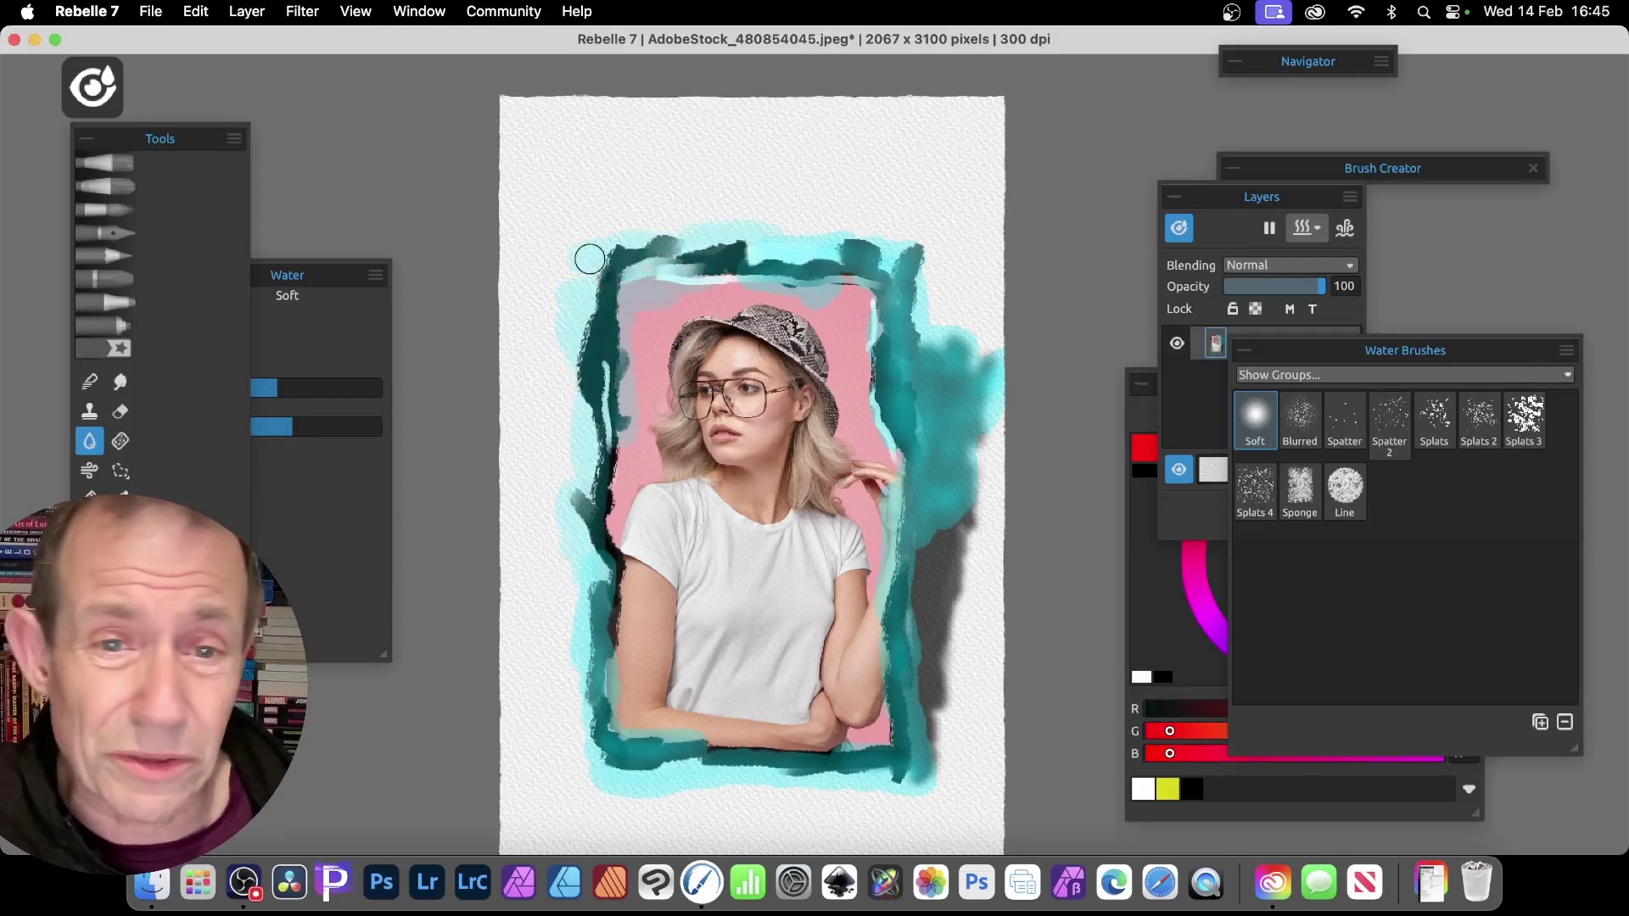
pyautogui.moveTo(586, 342); pyautogui.dragTo(581, 500)
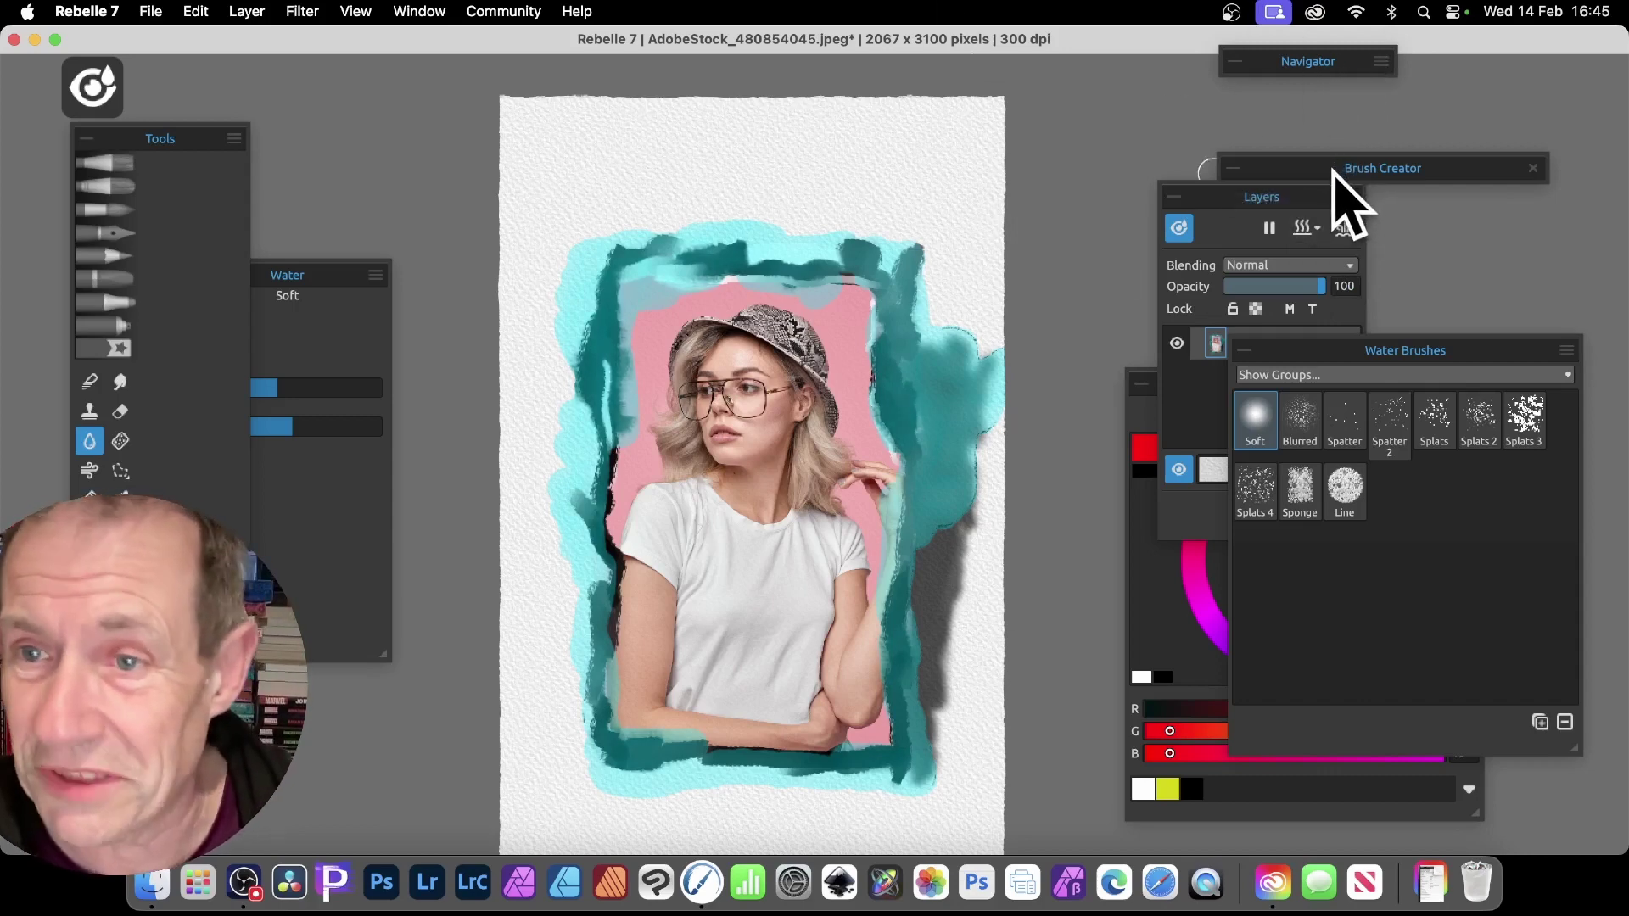
# Dry the wetted layer and move the Water brush settings clear of the tools.
pyautogui.click(1318, 229)
pyautogui.click(1354, 321)
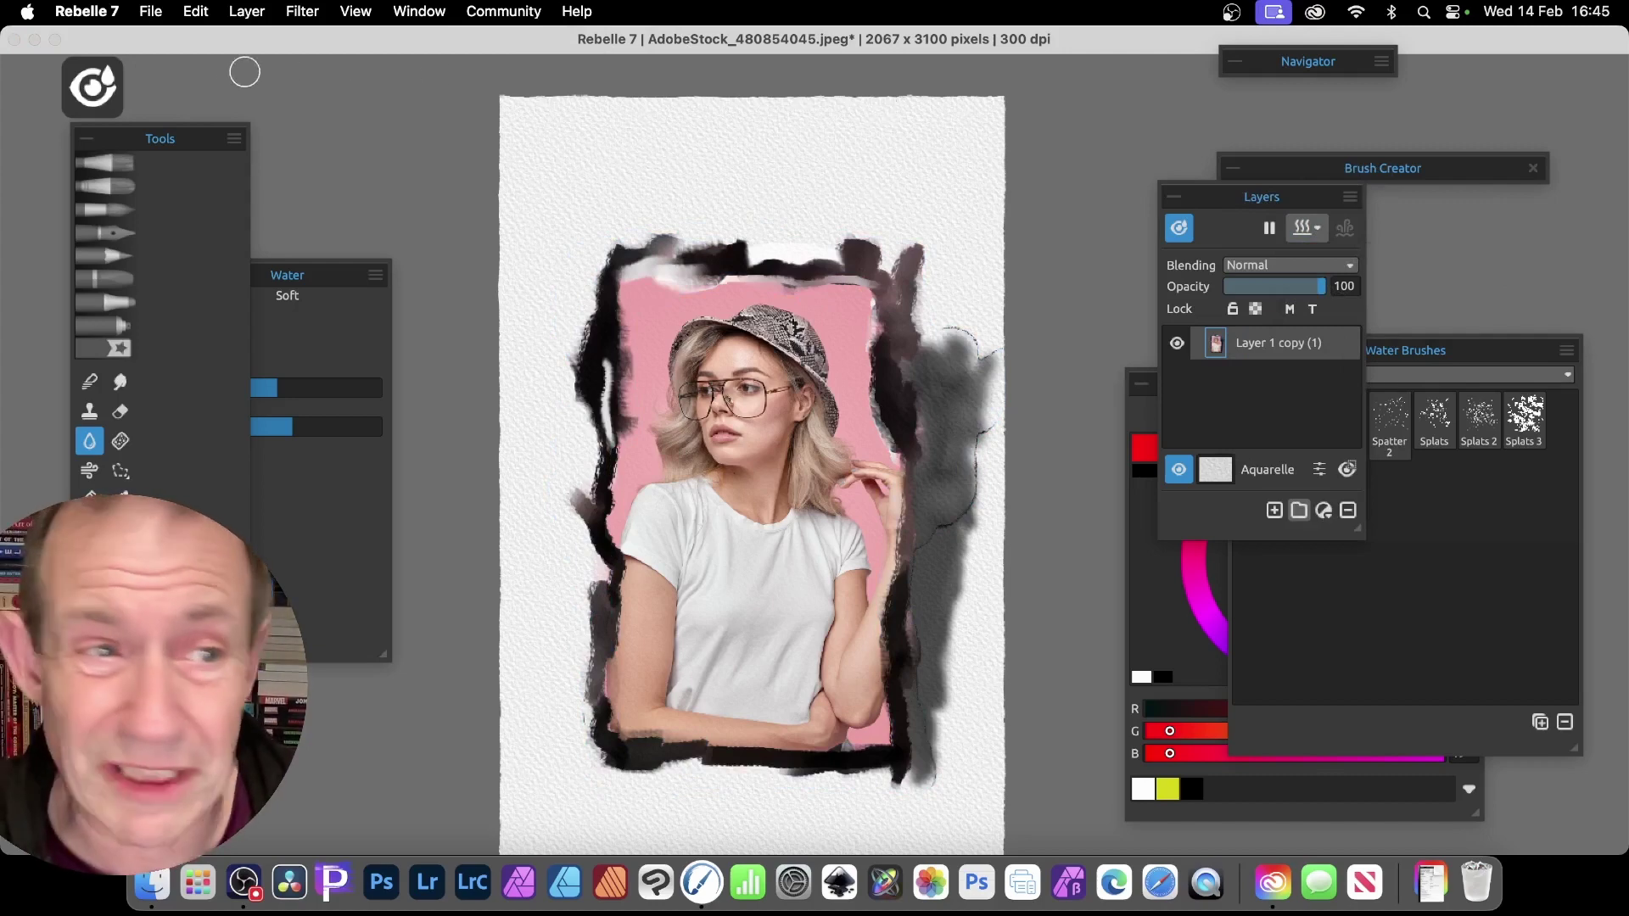
pyautogui.click(316, 275)
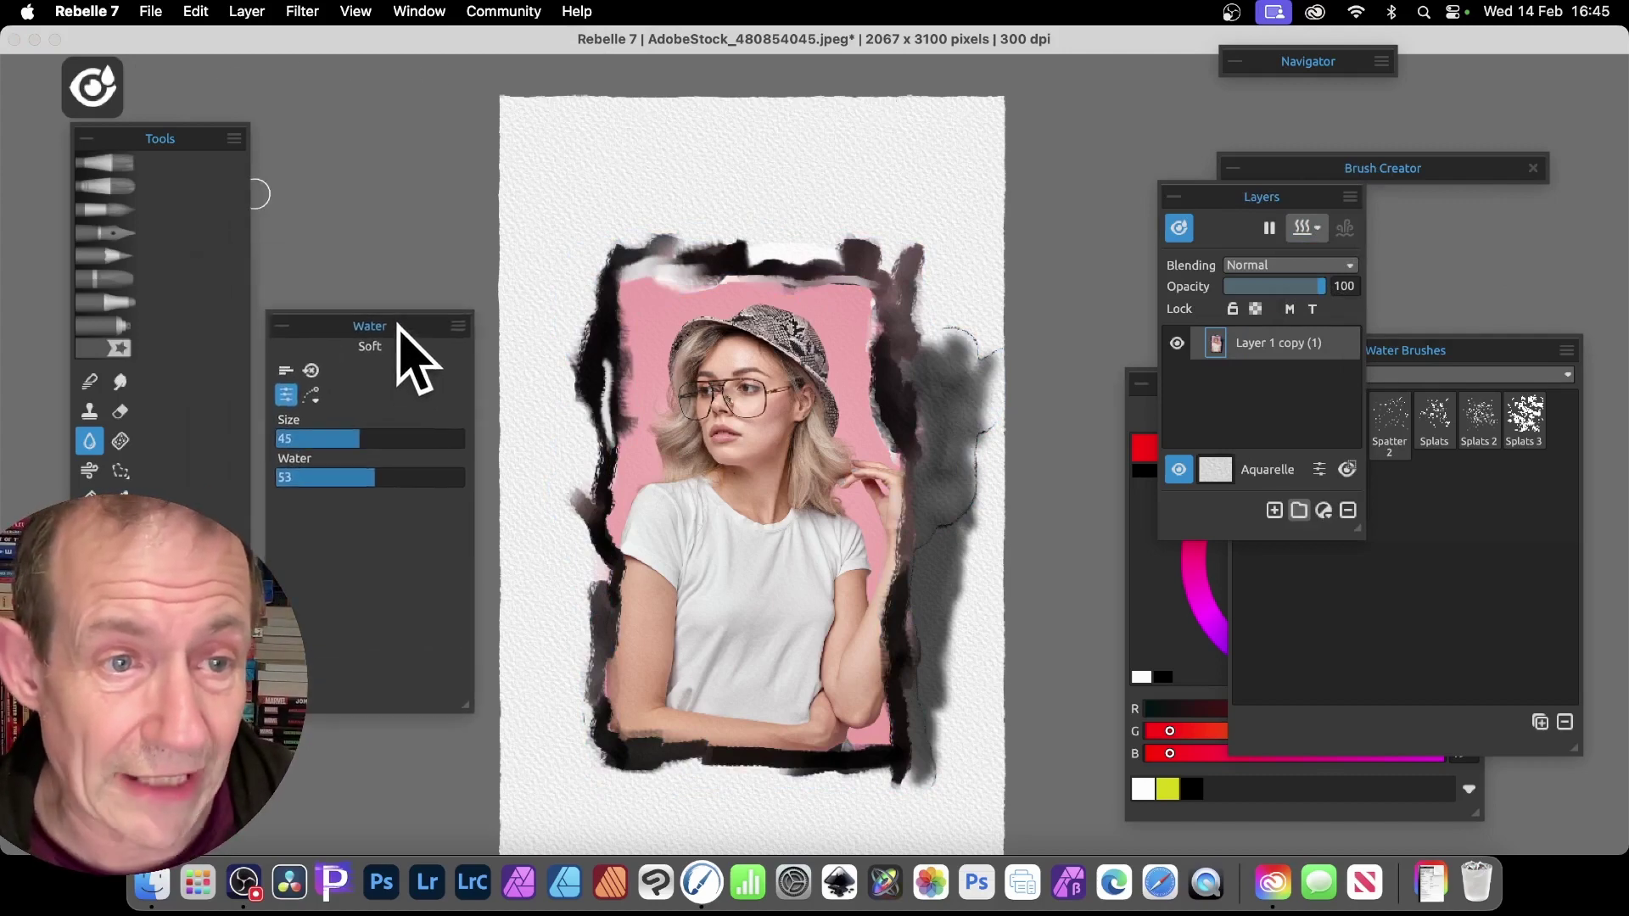